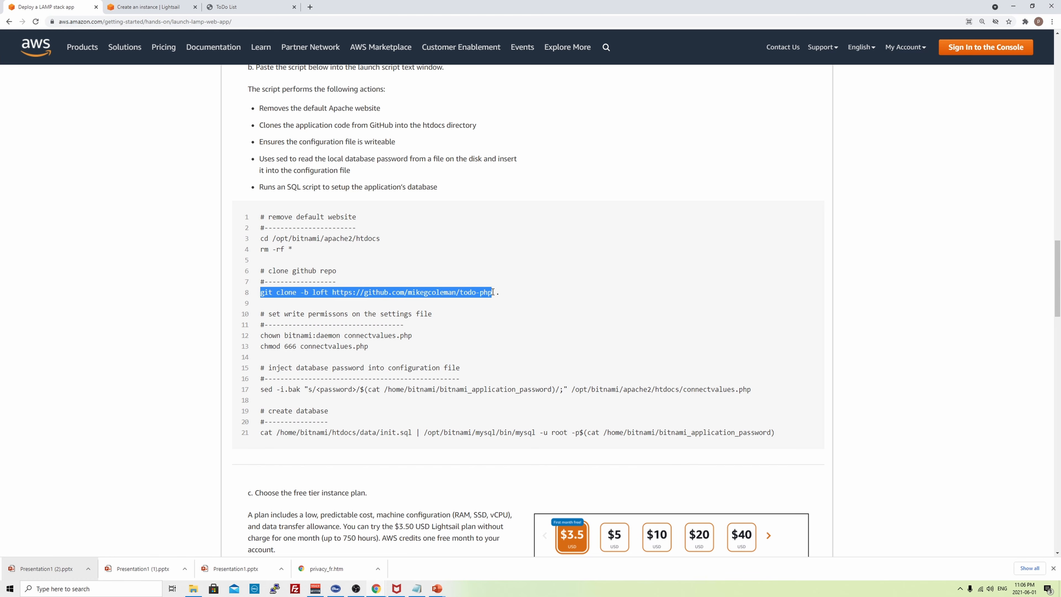
- Deselect the copied git clone line and go back to the Lightsail instance-creation tab
click(507, 299)
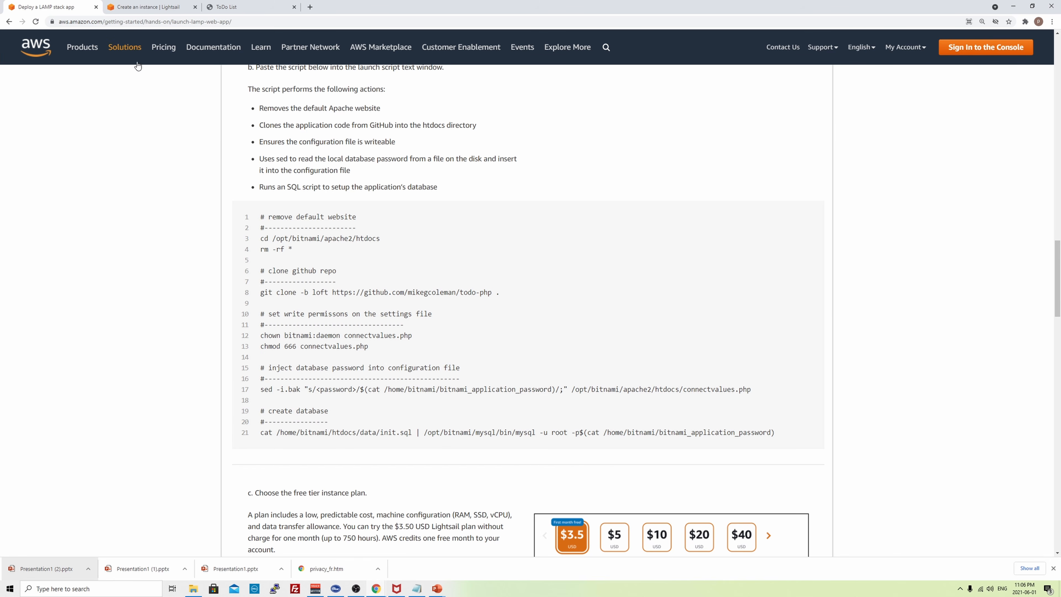
click(143, 6)
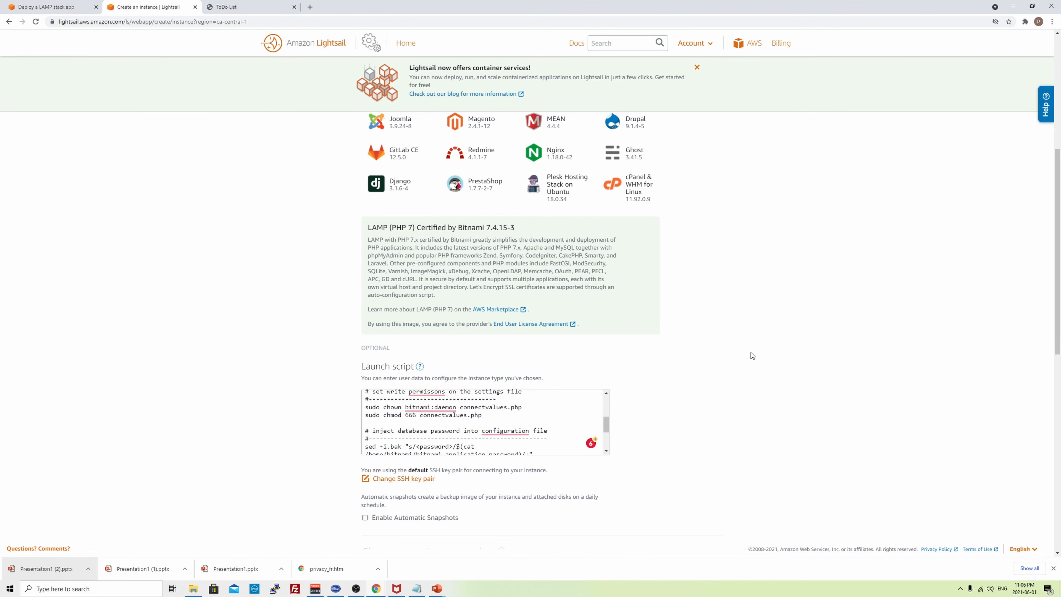
scroll(751, 353, down, 4)
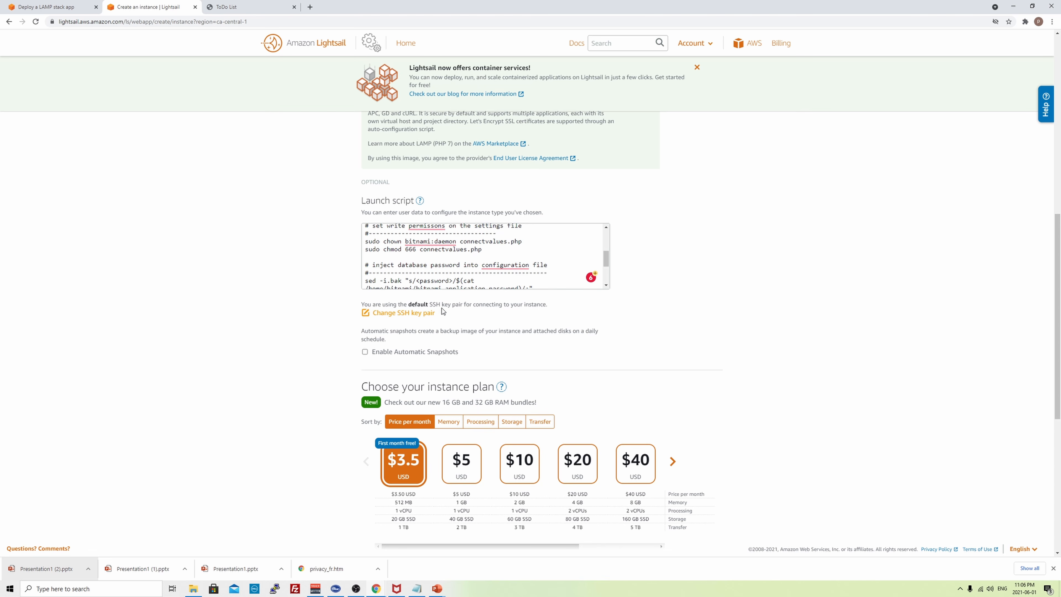
scroll(436, 333, down, 2)
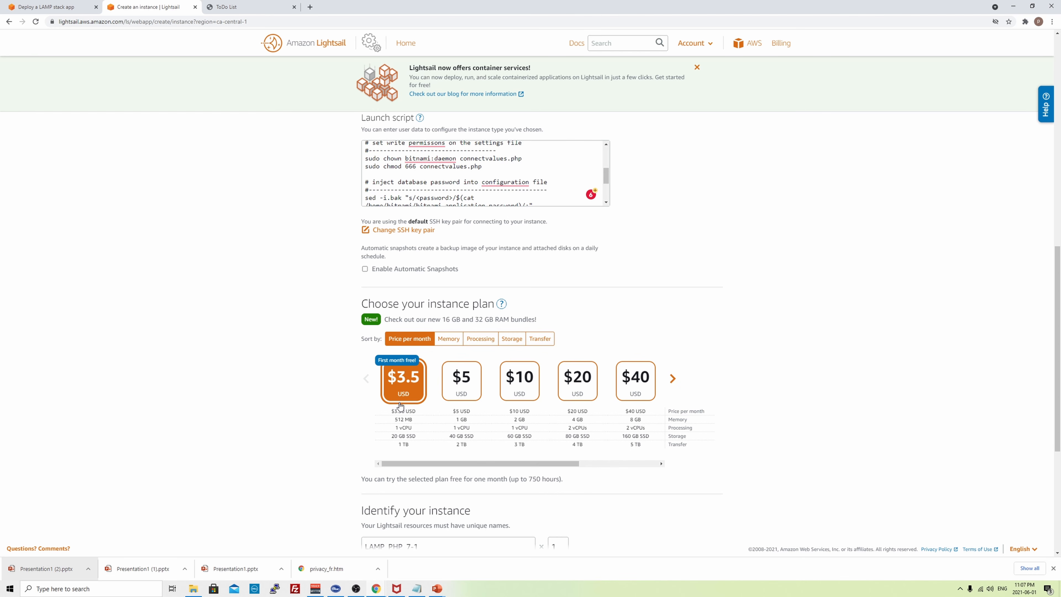
scroll(408, 411, down, 2)
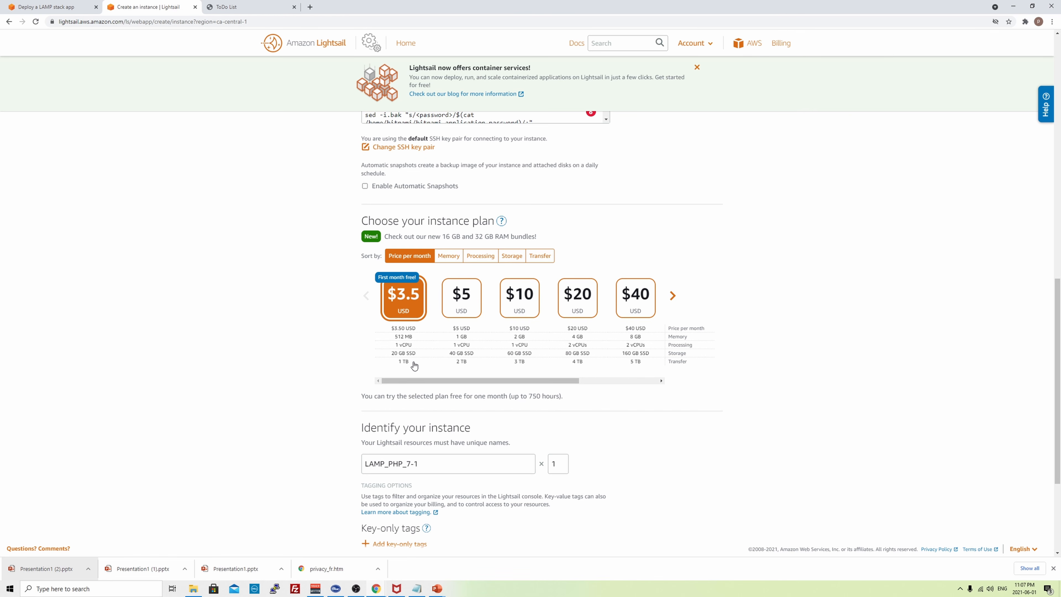
scroll(425, 404, down, 2)
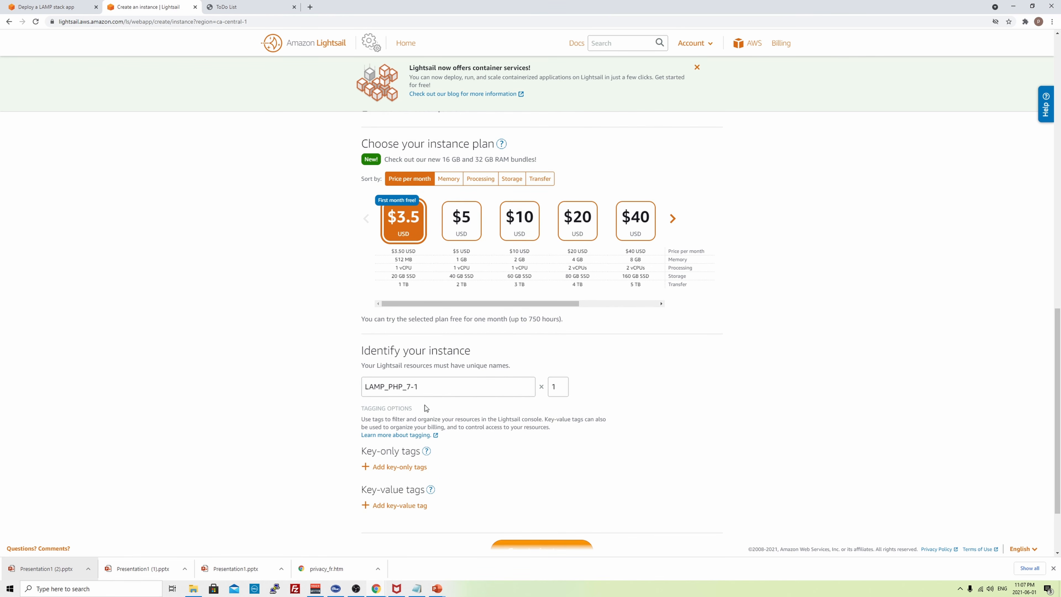
- Name the instance webapp, set the quantity to 2, and create both instances
triple_click(461, 377)
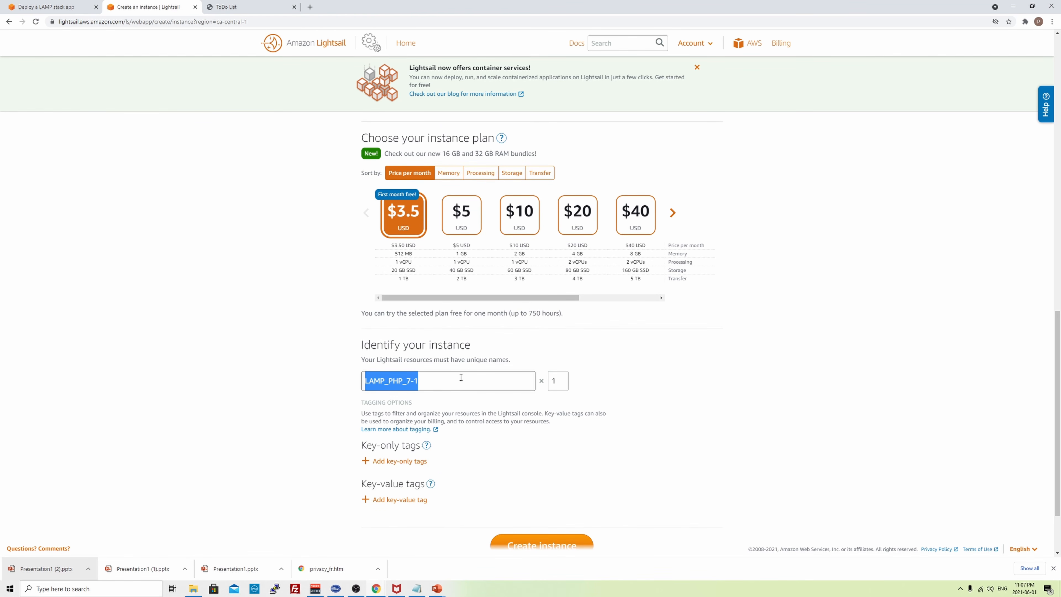
text(webapp)
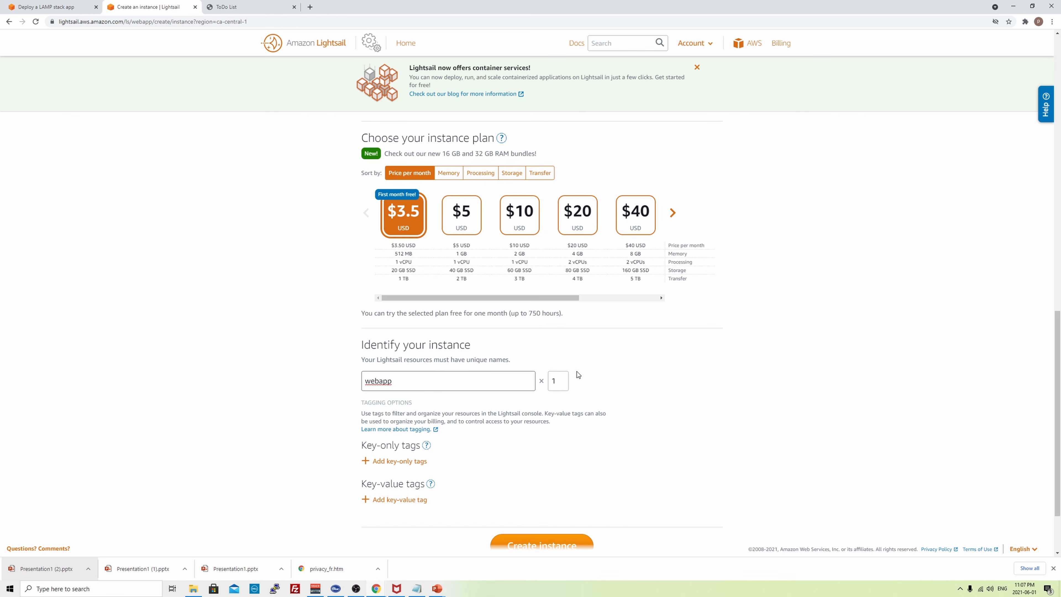
click(552, 381)
text(2)
click(652, 378)
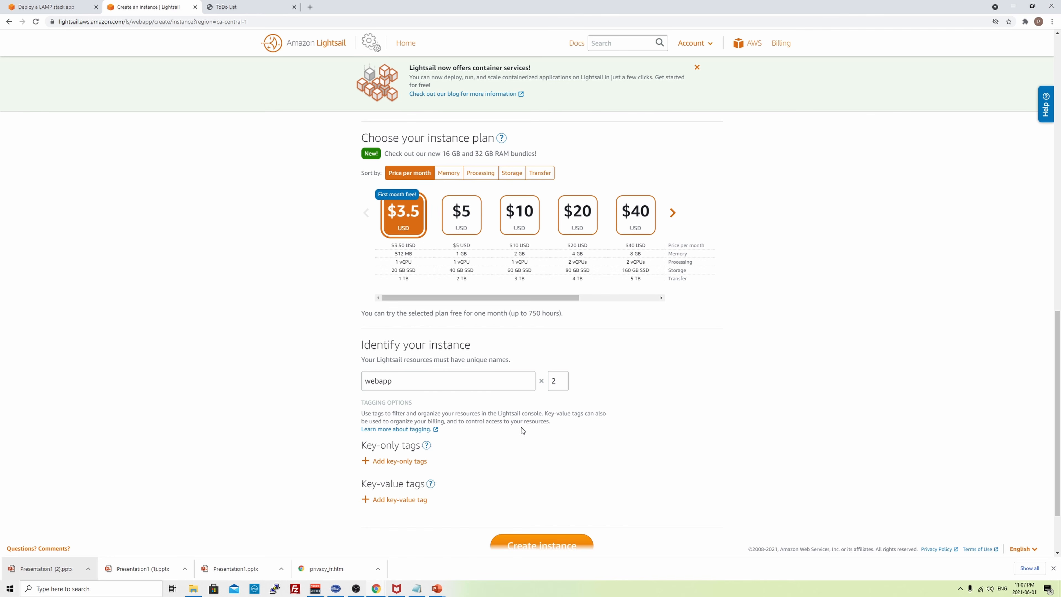
scroll(522, 430, down, 2)
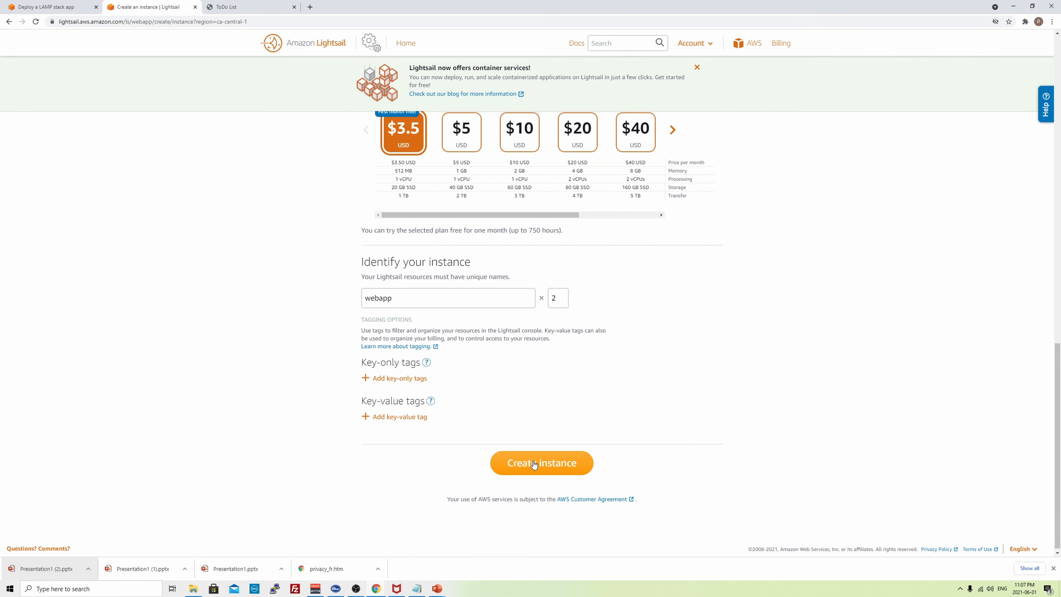
click(534, 464)
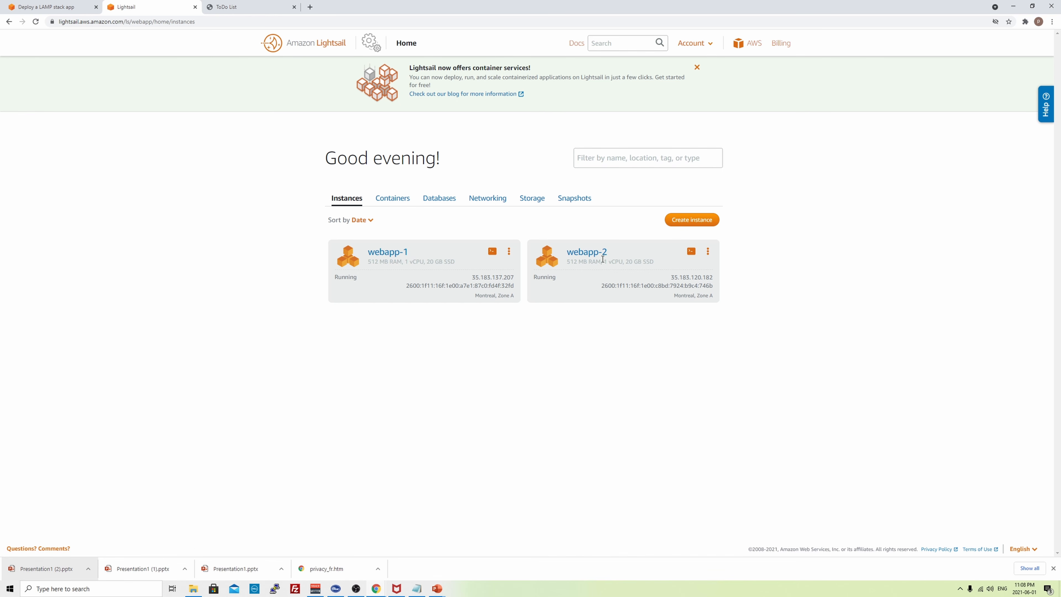
- Open the webapp-1 instance to view its Connect details, public IP and user name
click(388, 252)
scroll(255, 290, down, 1)
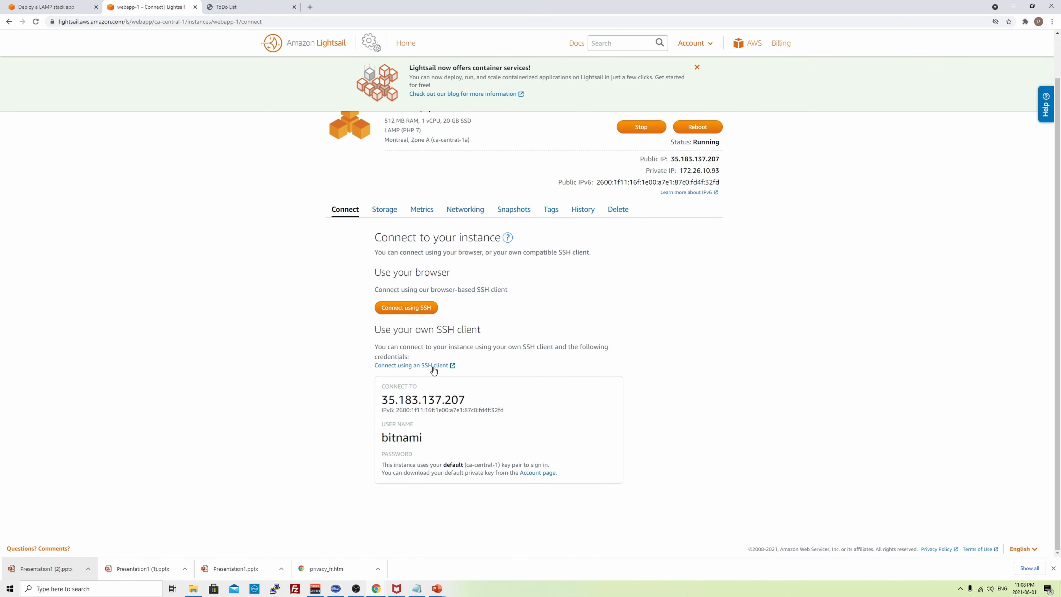
- Start a browser SSH session to webapp-1, closing the failed attempt and reconnecting
click(406, 308)
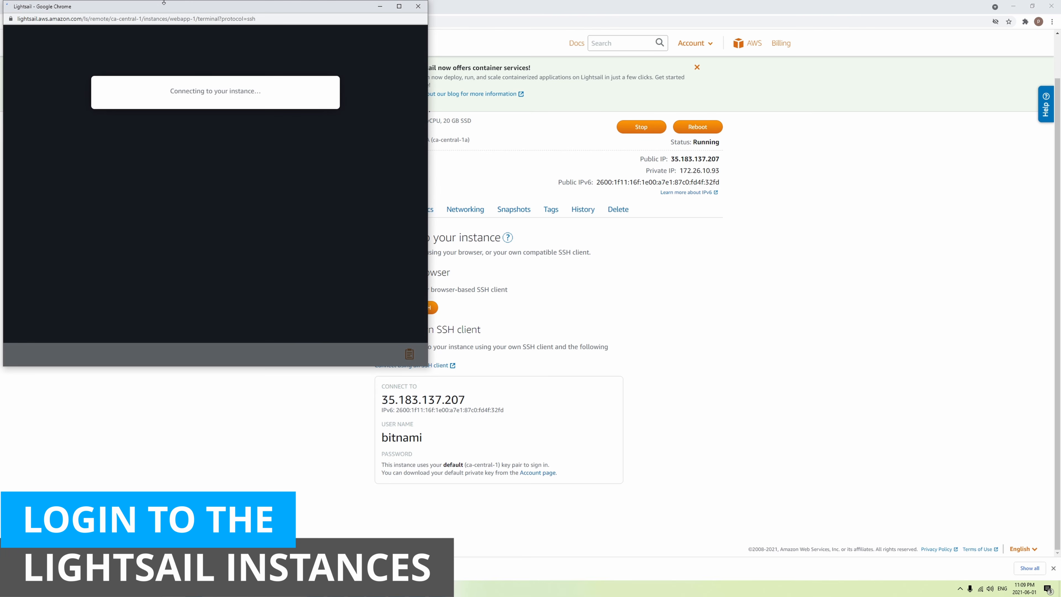
drag(159, 6, 276, 114)
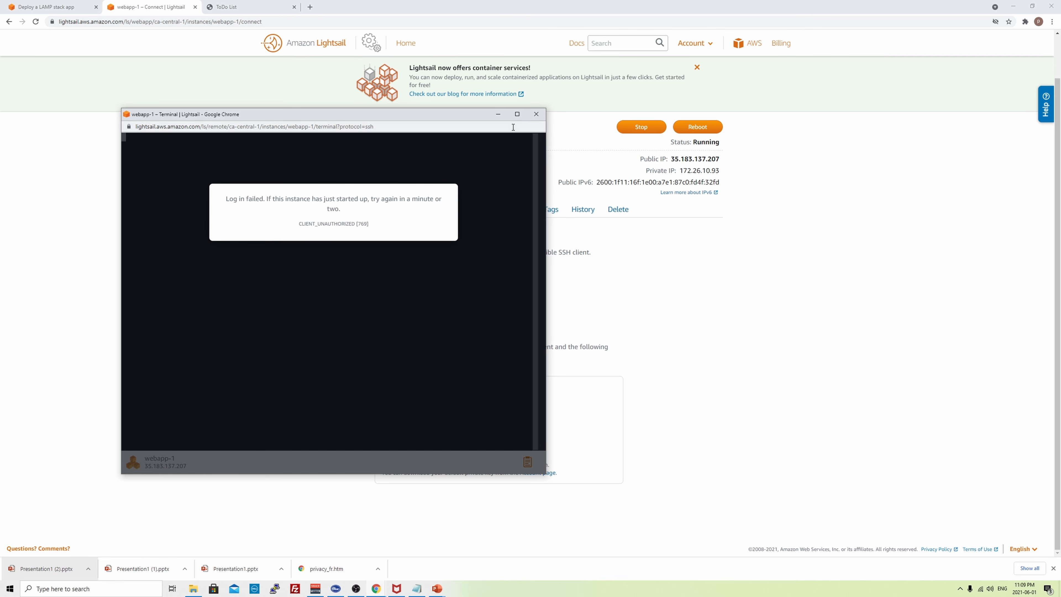
click(536, 114)
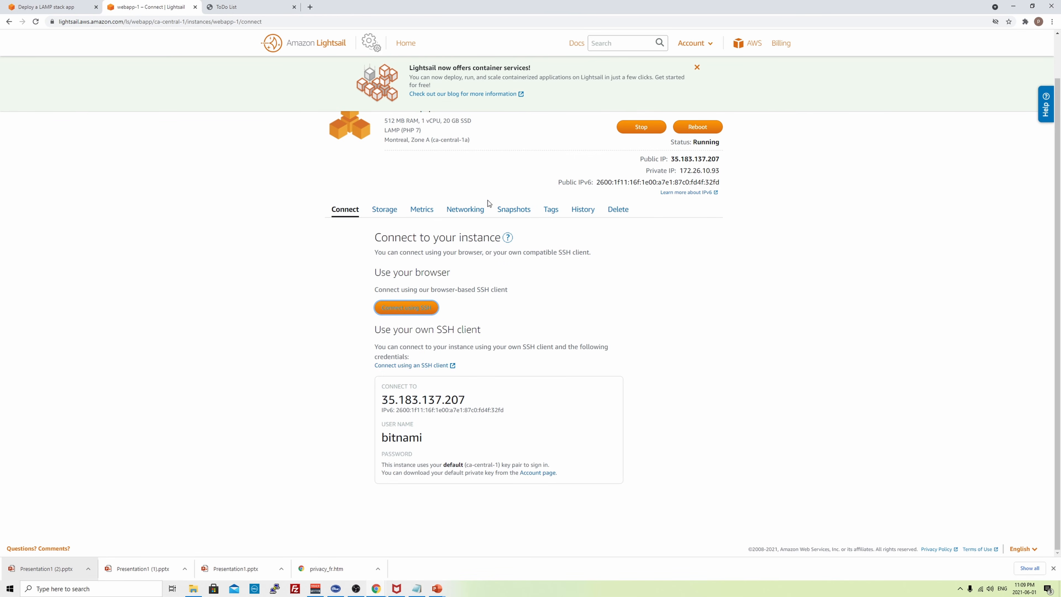
click(397, 310)
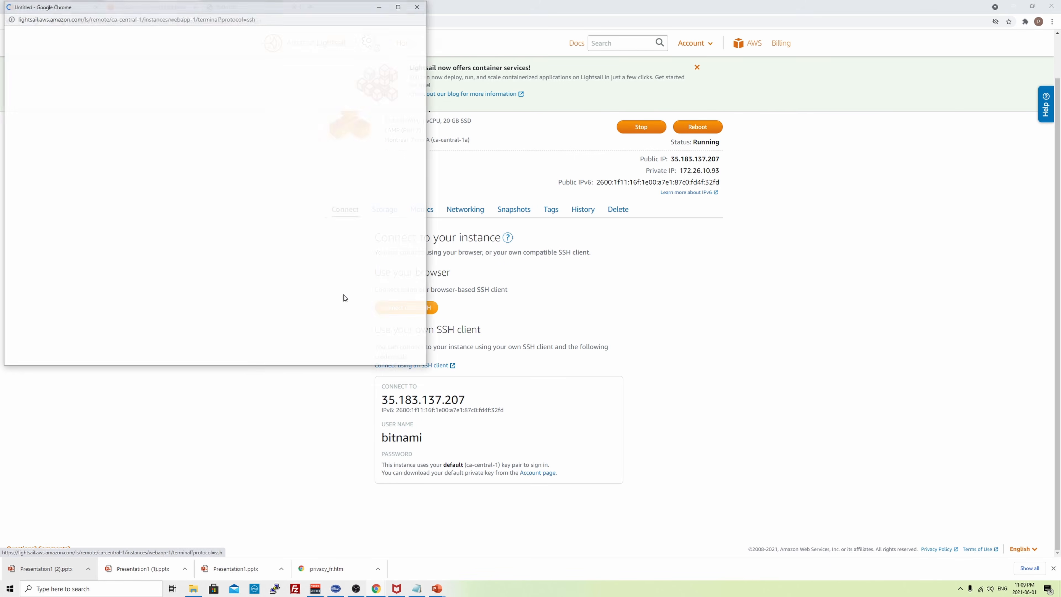
click(398, 361)
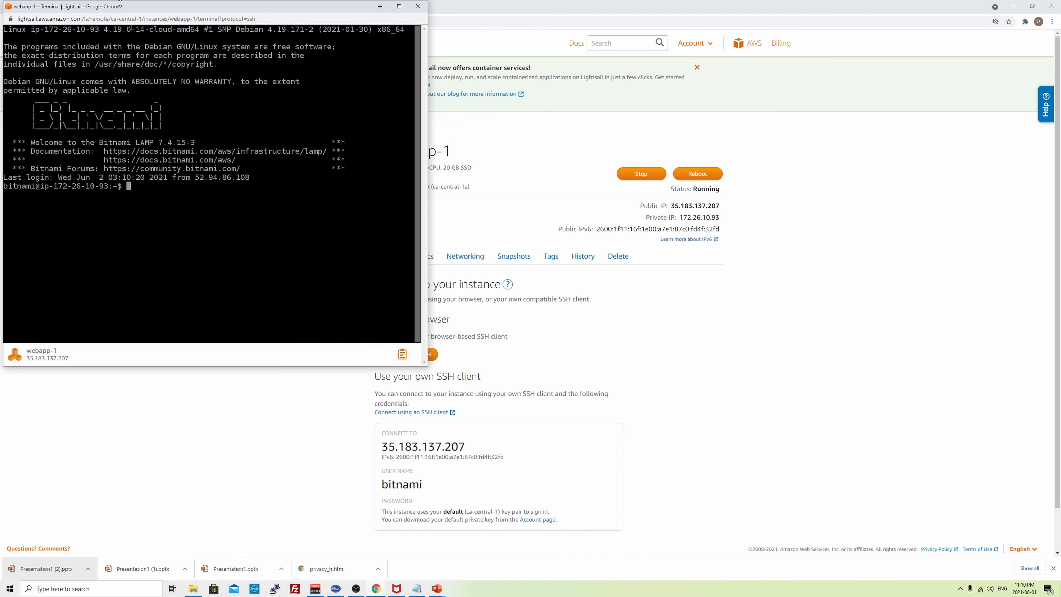
- In /var/log, list files with ls -lrt and view the end of cloud-init.log in vi
drag(113, 6, 231, 91)
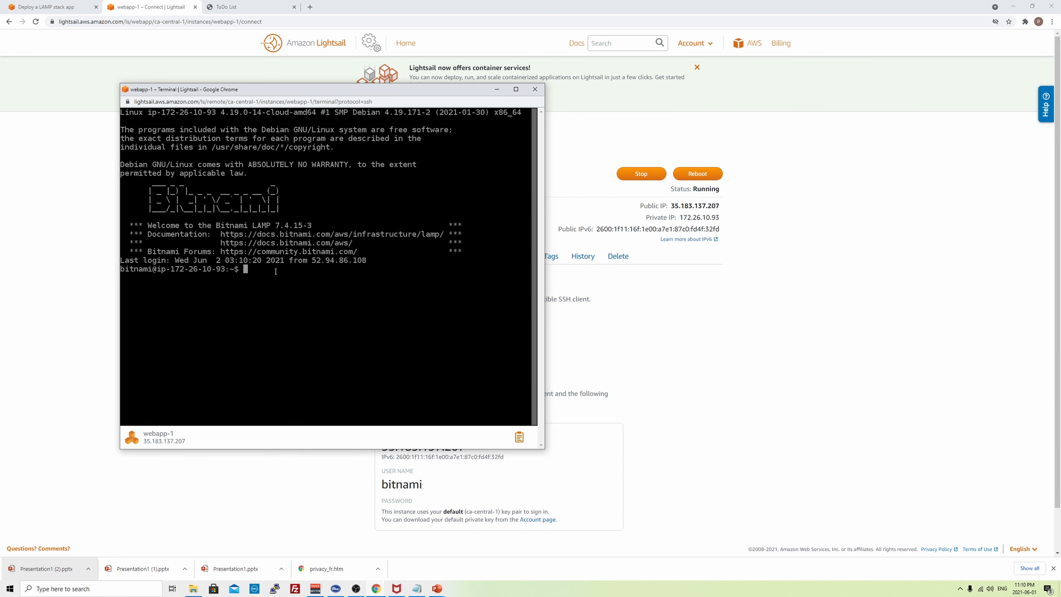
text(cd /var/log)
key(Return)
text(ls -lrt)
key(Return)
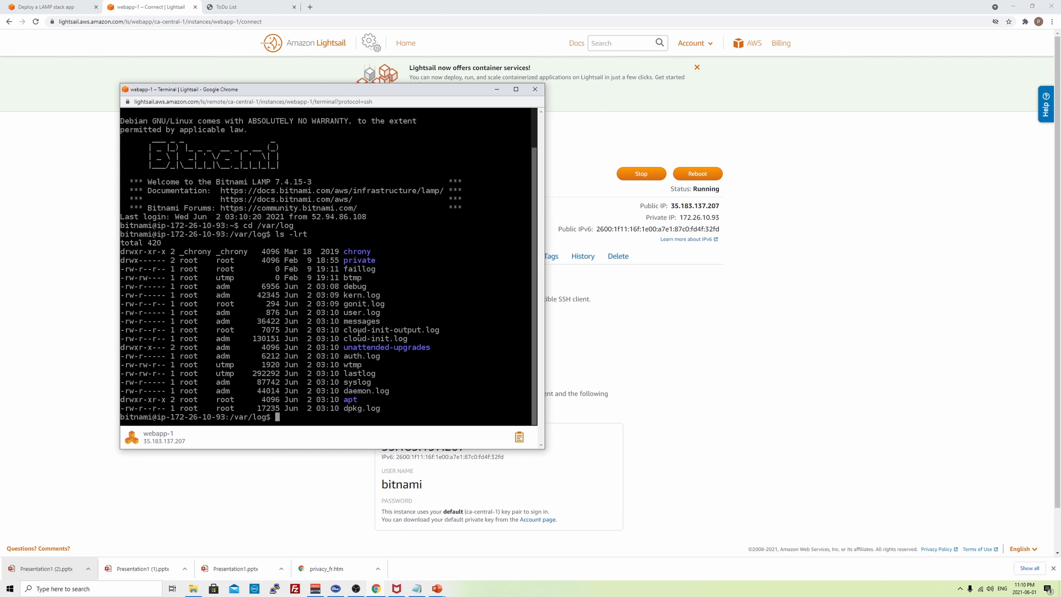
text(vi cloud)
key(Tab)
text(.log)
key(Return)
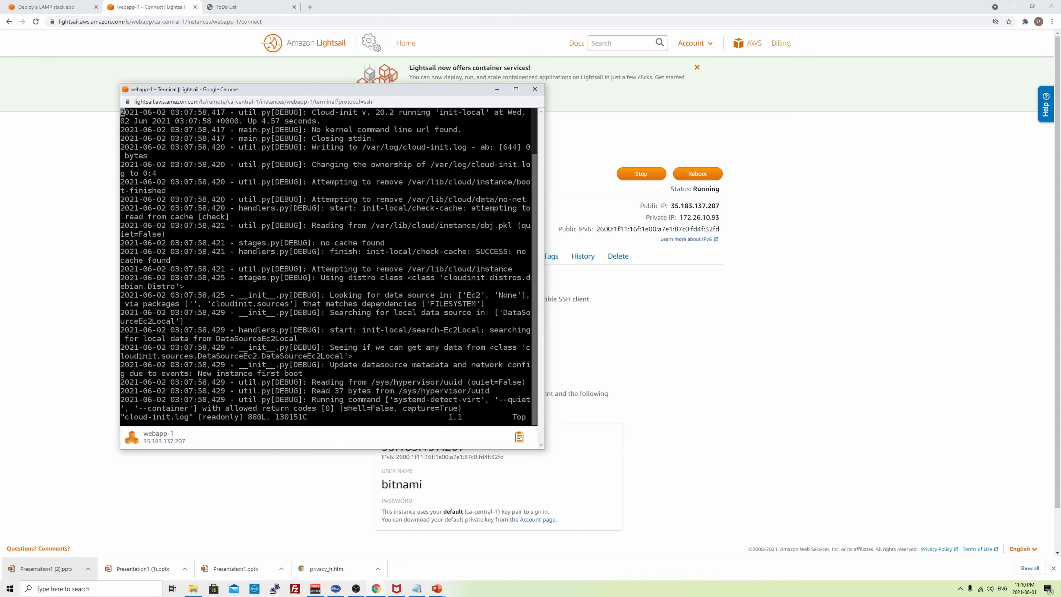
key(shift+g)
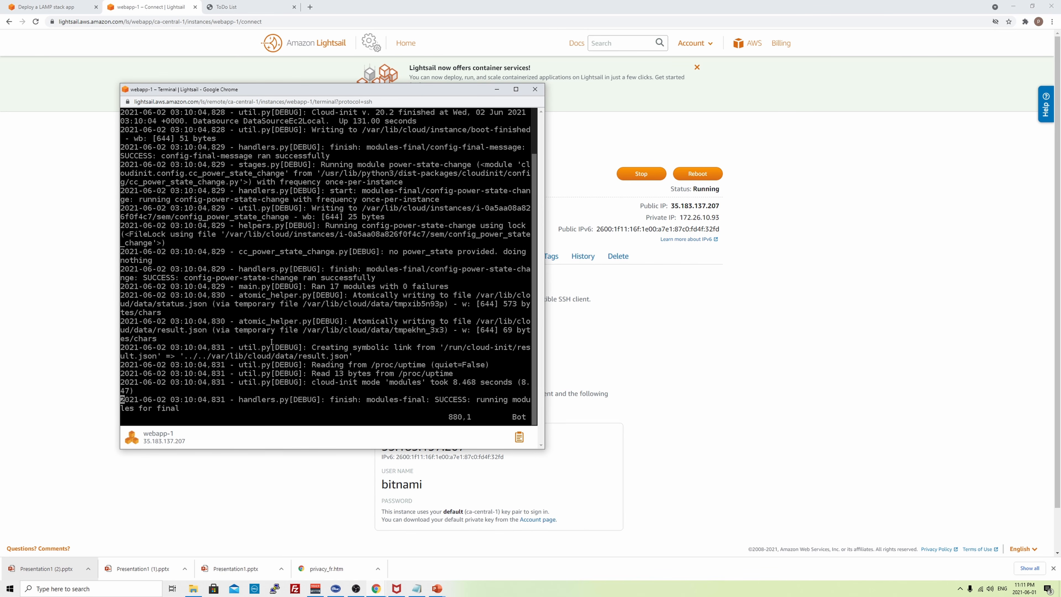
text(:q)
key(Return)
- Clear the screen, view the end of cloud-init-output.log in vi, and maximize the terminal
text(cler)
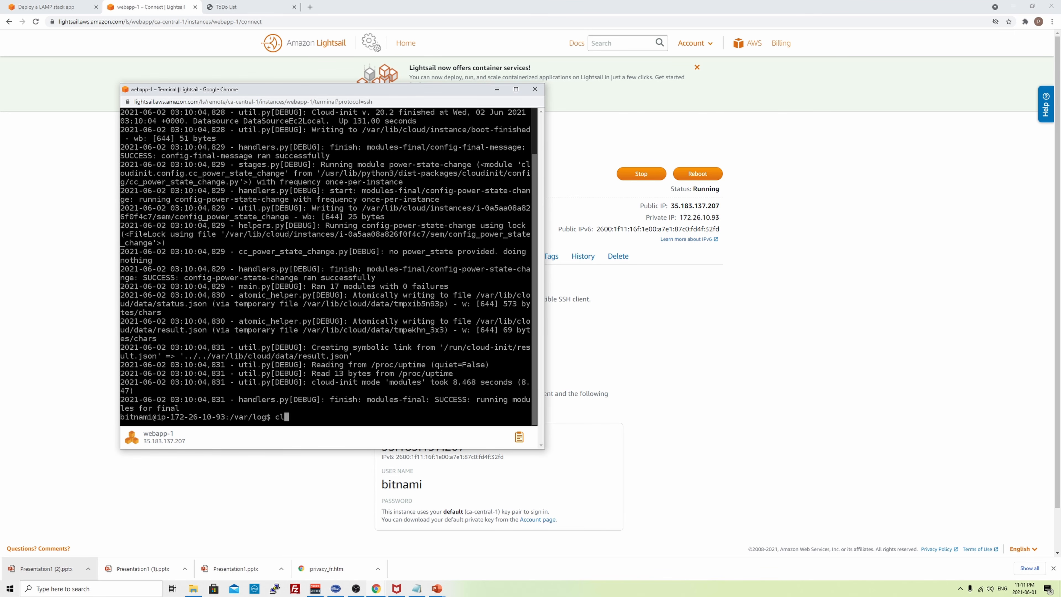
key(Return)
text(clear)
key(Return)
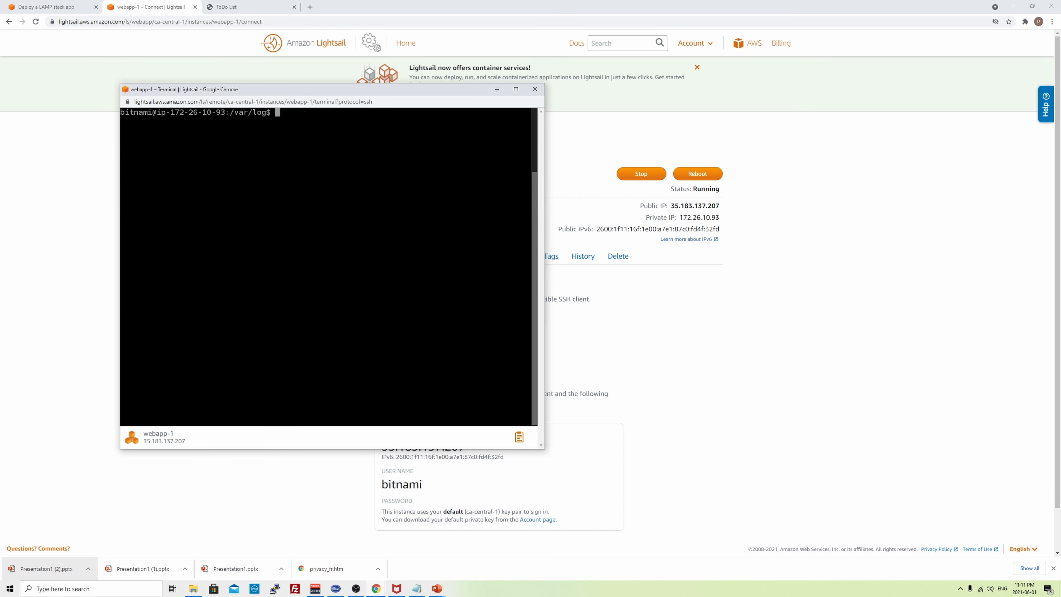
text(vi clo)
key(Tab)
text(-o)
key(Tab)
key(Return)
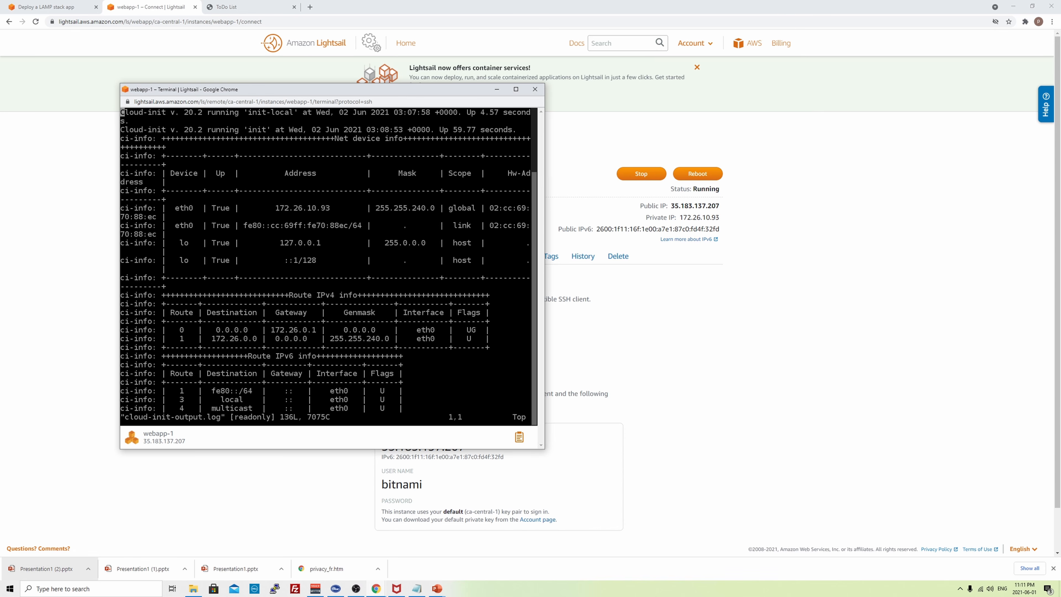
key(shift+g)
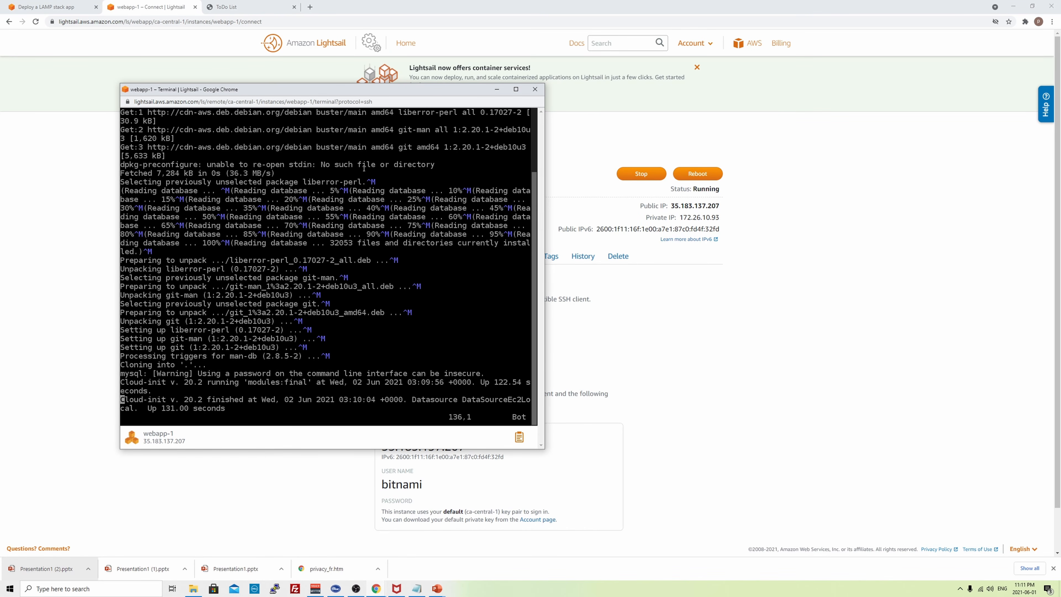
click(516, 89)
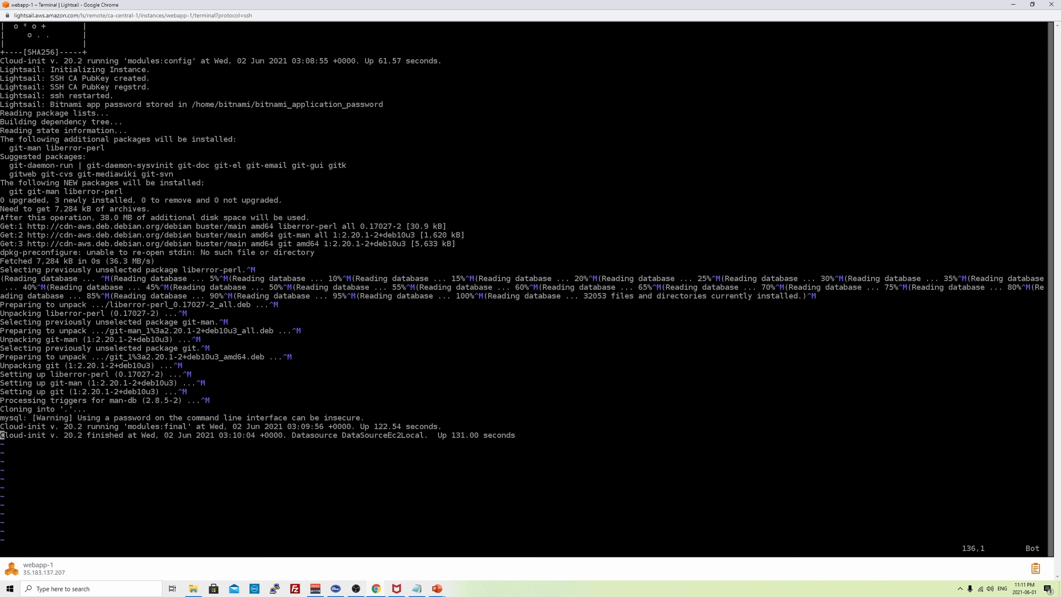
- Quit the cloud-init-output.log viewer and clear the terminal
text(:q!)
key(Return)
text(clear)
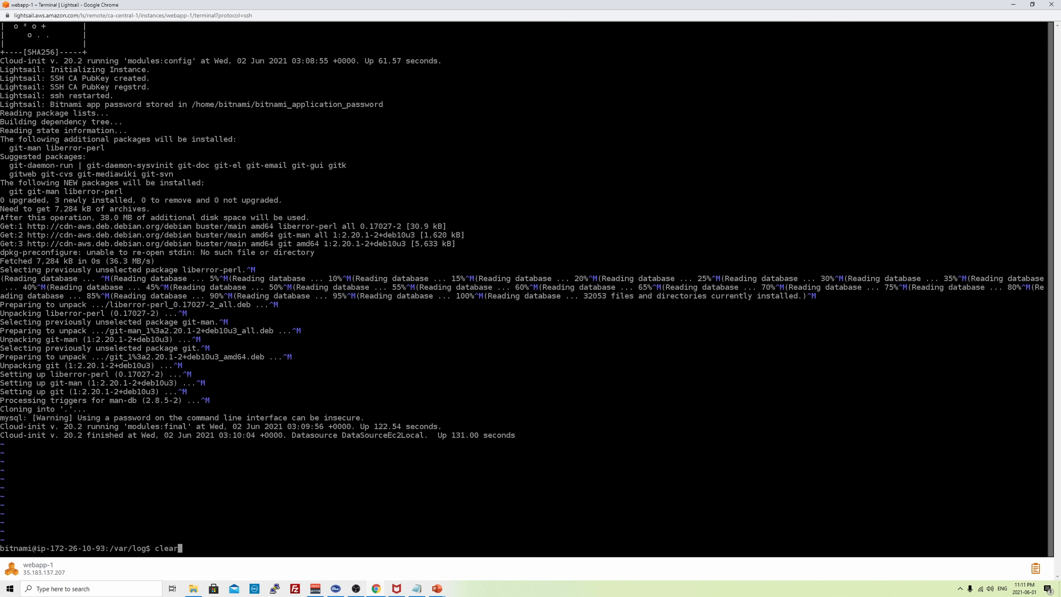
key(Return)
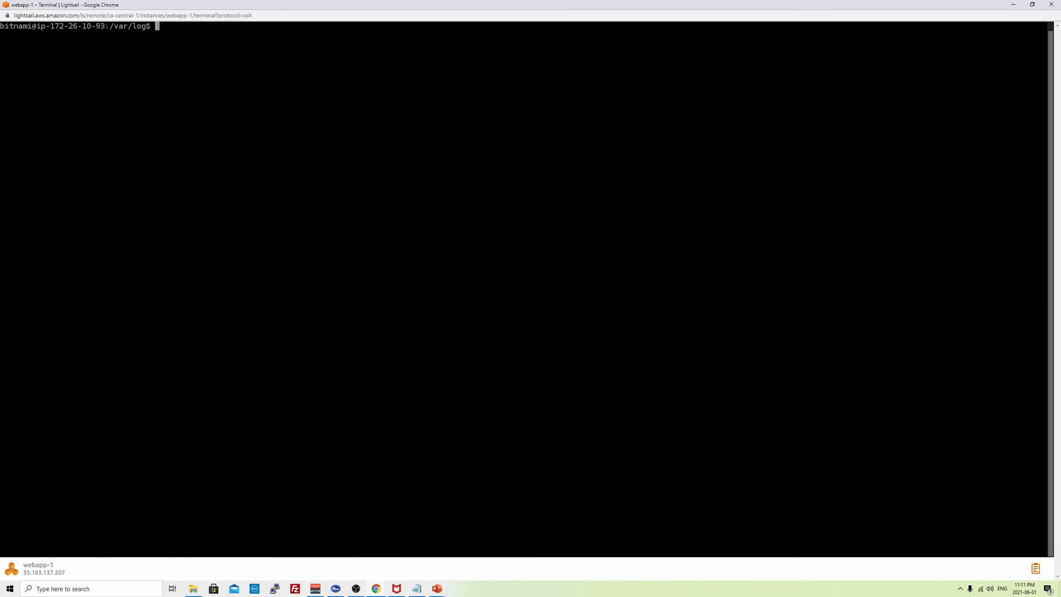
- List the files in /opt/bitnami/apache2/htdocs with ls -lrt, then switch back to Chrome
text(cd /opt/b)
key(Tab)
text(apache)
key(Tab)
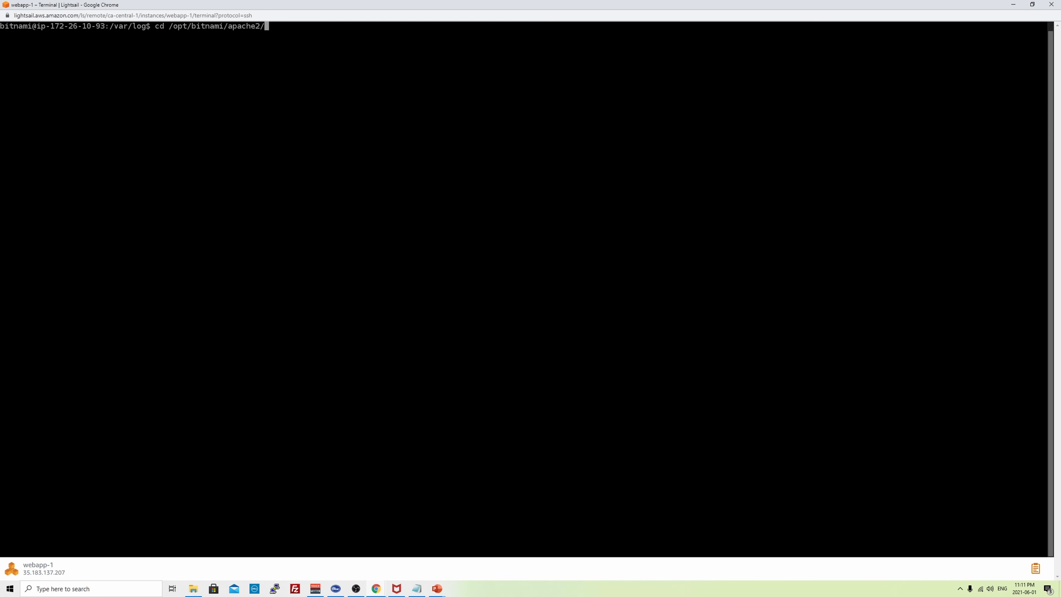
text(h)
key(Tab)
key(Return)
text(ls -lrt)
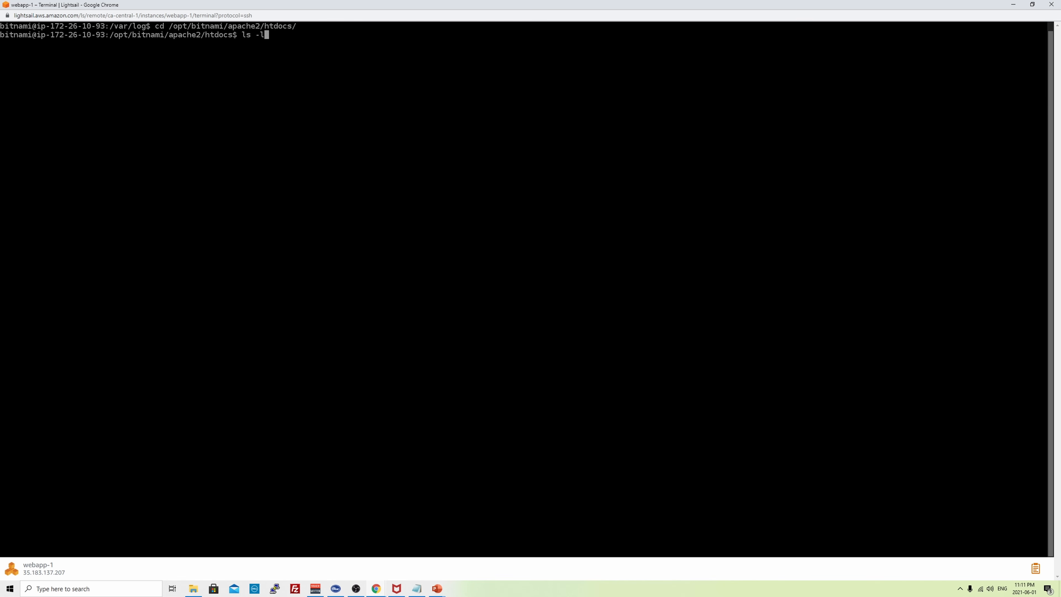
key(Return)
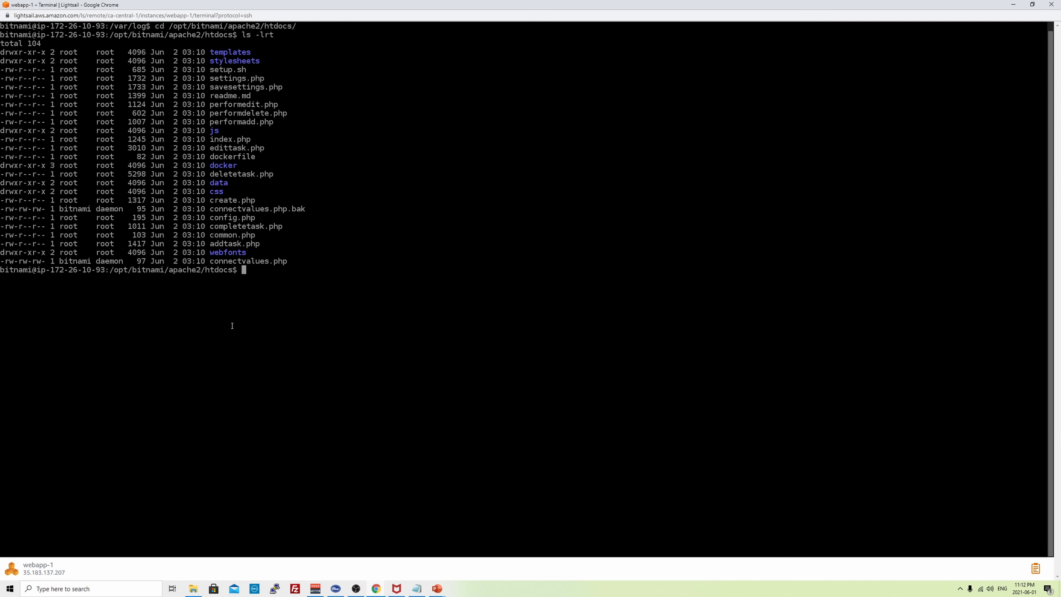
key(alt+Tab)
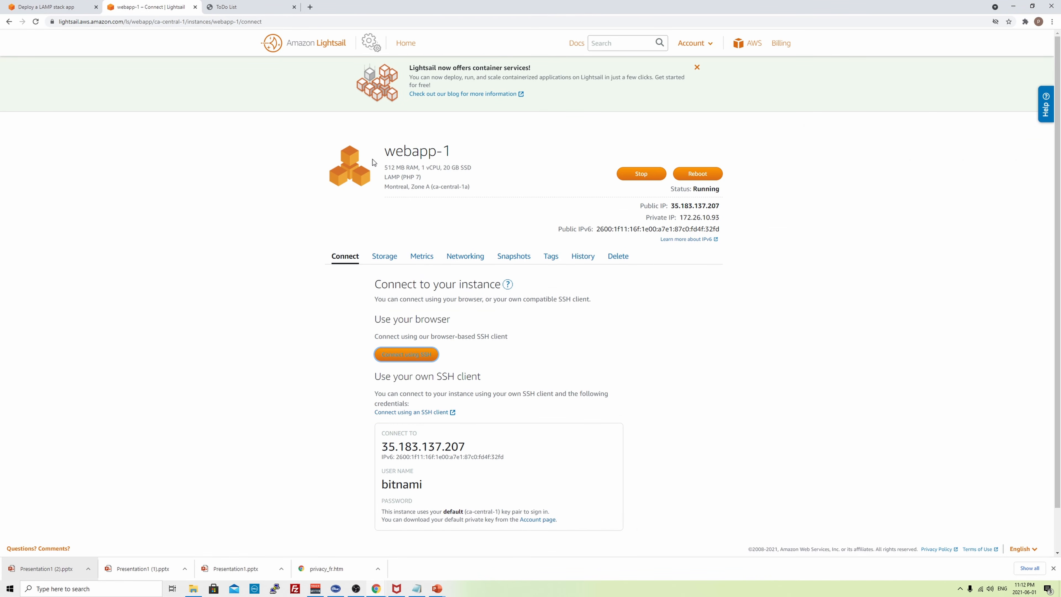
- Load webapp-1's public IP 35.183.137.207 in a new tab and browse the ToDo List pages
click(294, 6)
double_click(684, 205)
key(ctrl+c)
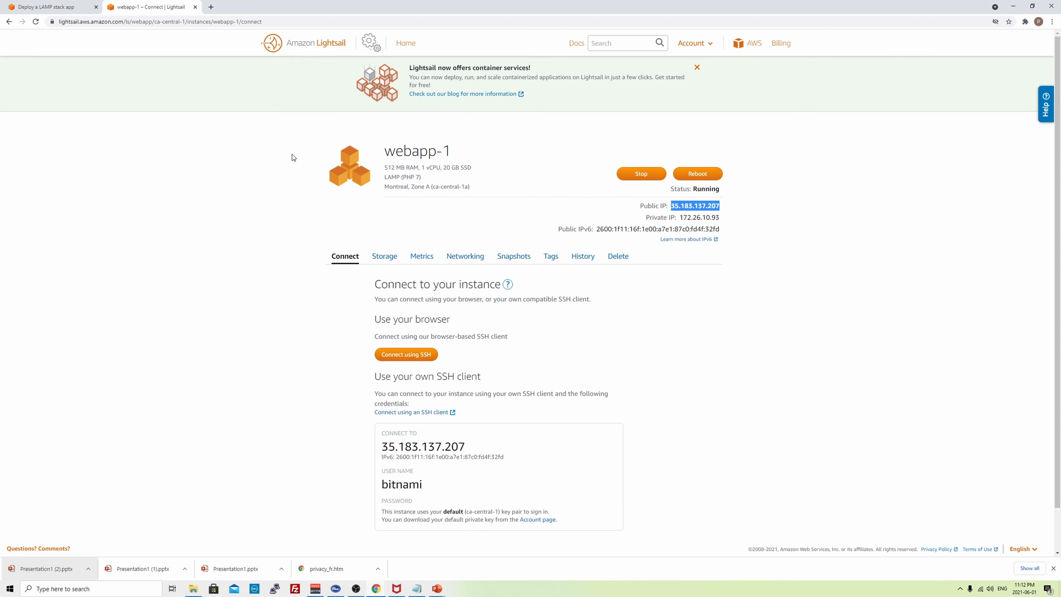
click(210, 7)
key(ctrl+v)
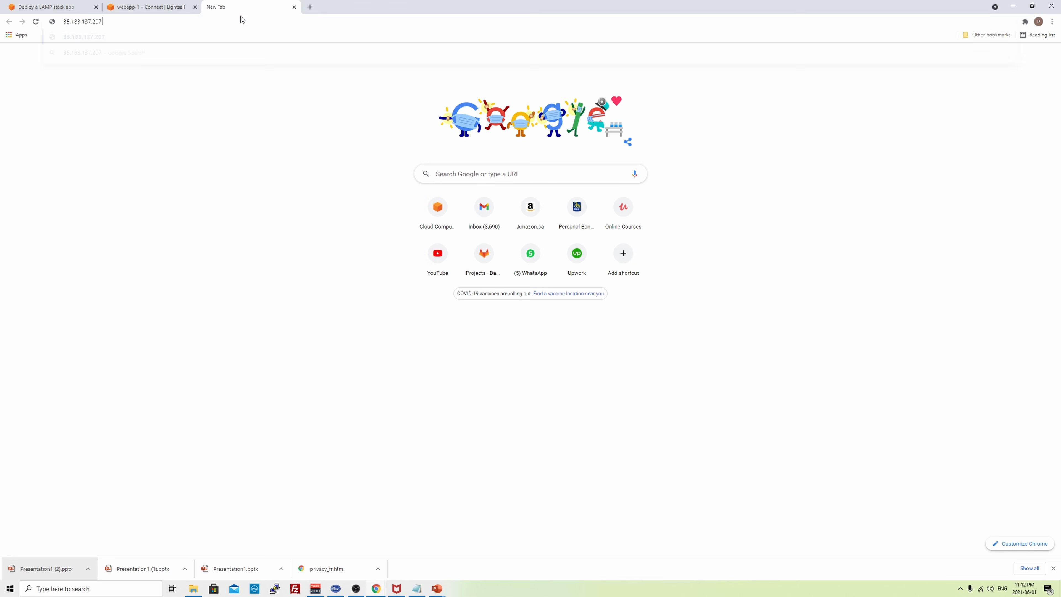
key(Return)
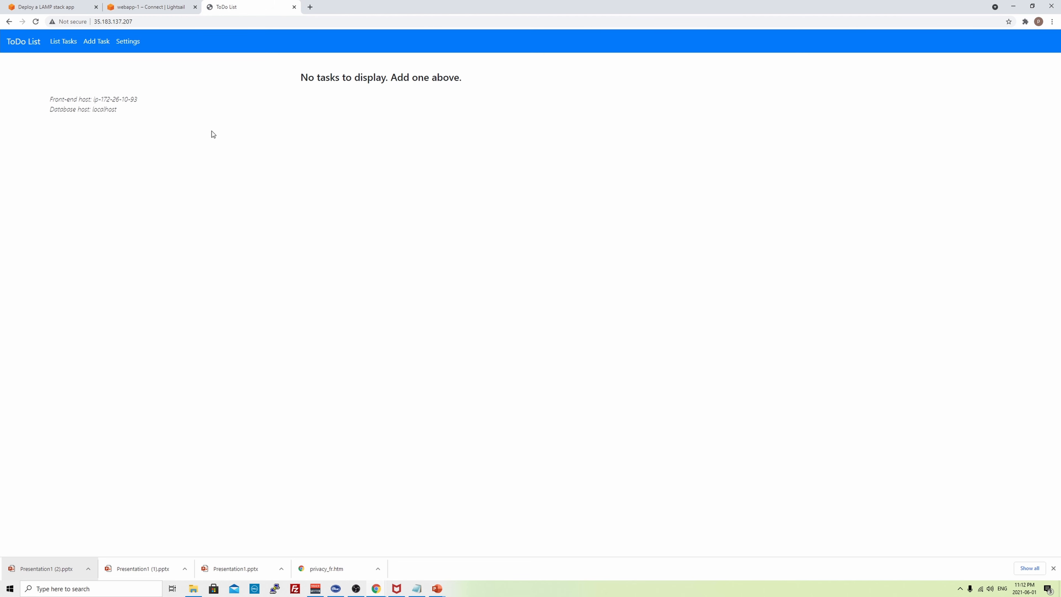
click(90, 41)
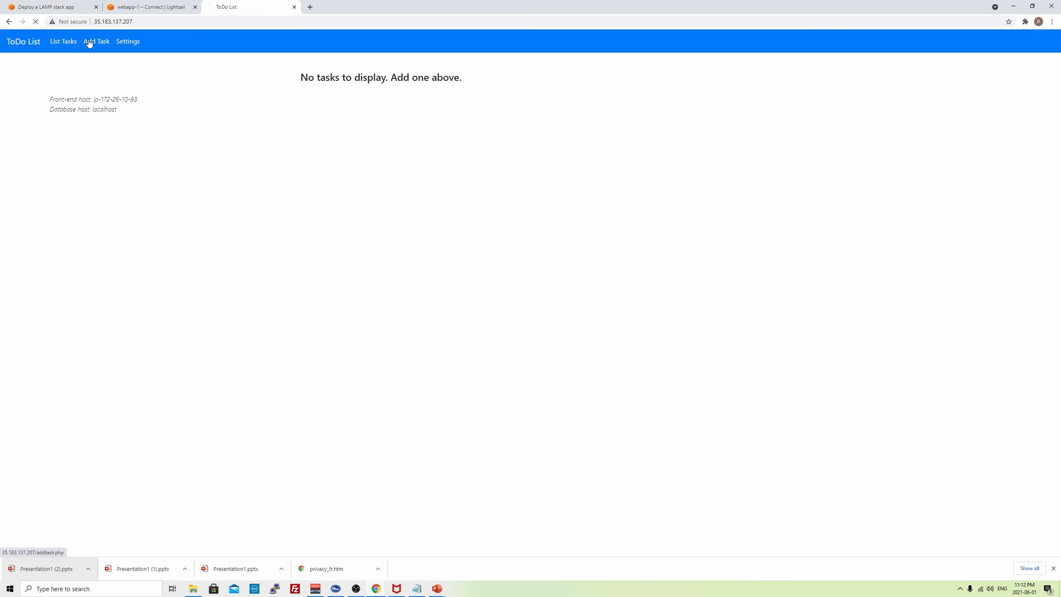
click(129, 42)
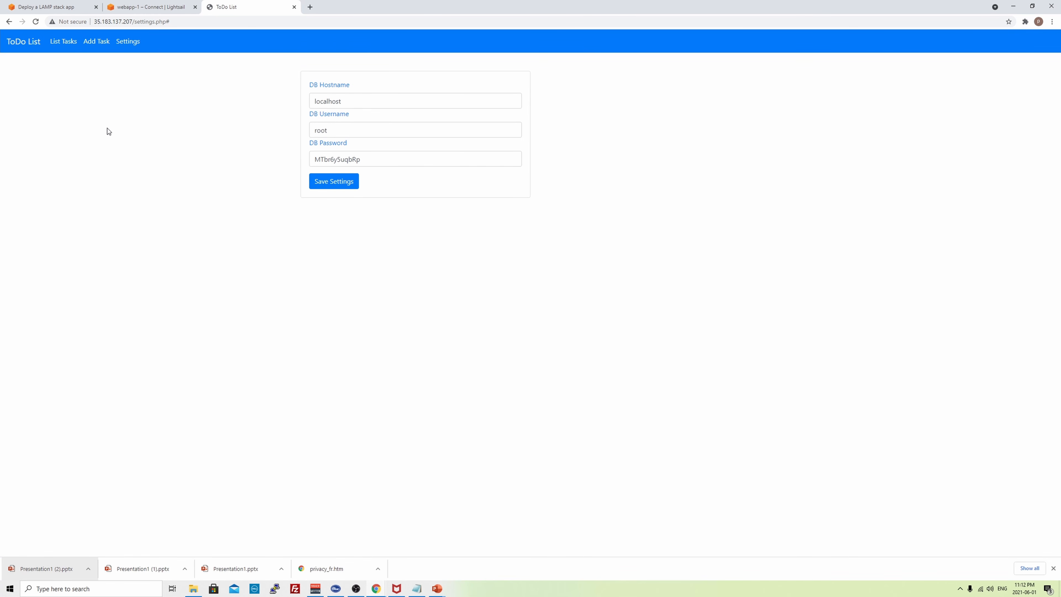
click(67, 42)
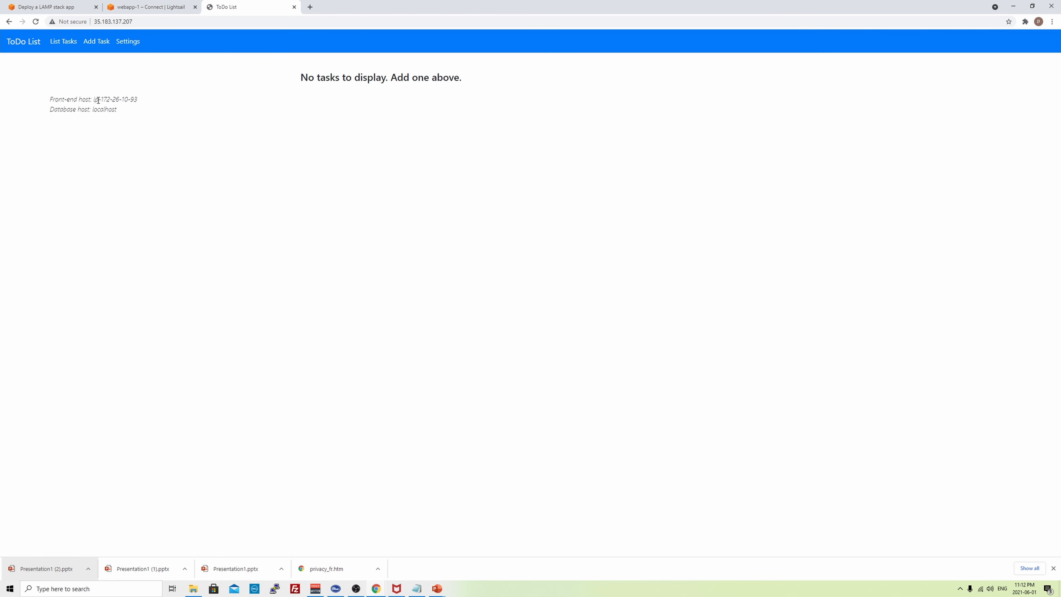
- Compare the app's front-end host ip-172-26-10-93 with webapp-1's private IP
drag(95, 100, 145, 96)
click(161, 6)
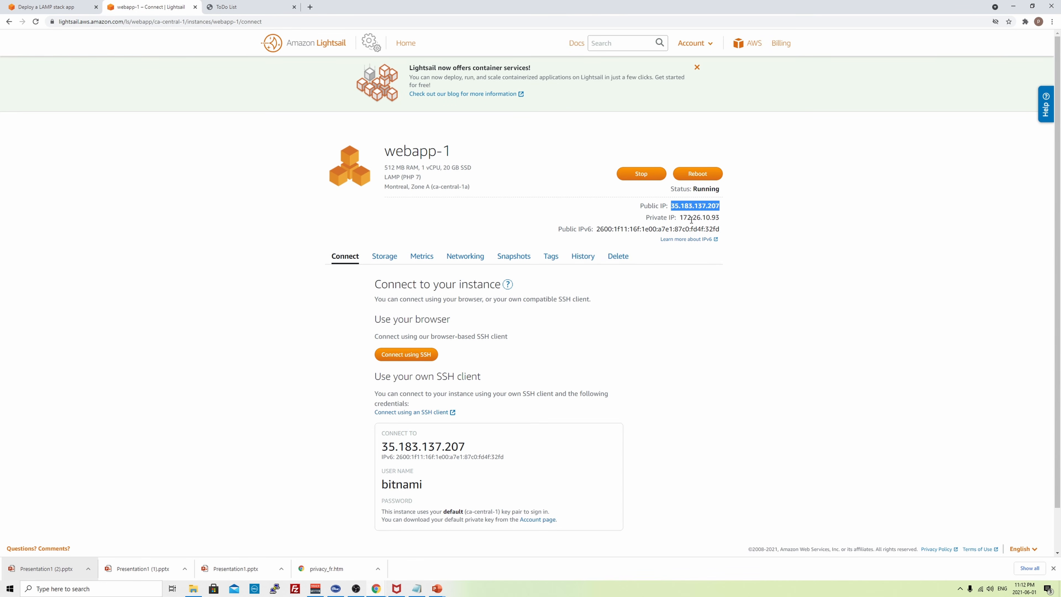
drag(680, 218, 723, 220)
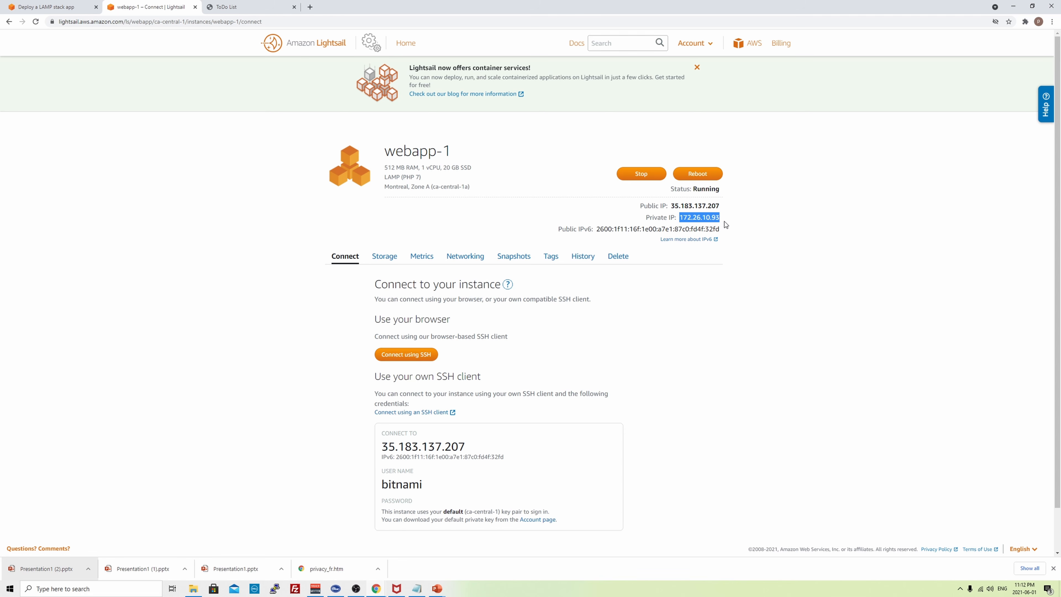
click(259, 6)
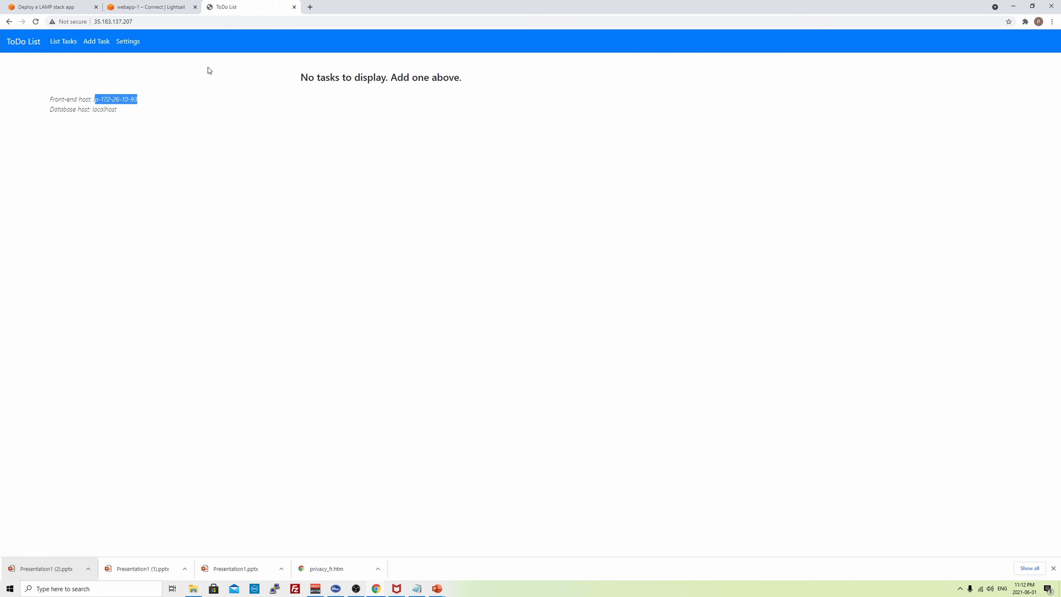
triple_click(120, 98)
click(152, 103)
click(140, 7)
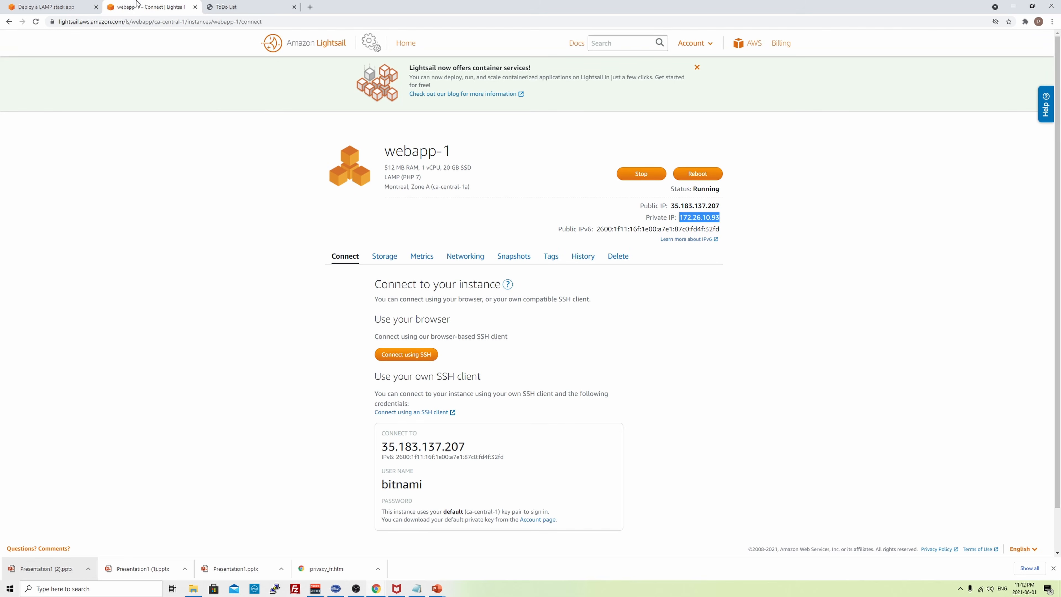
- Open webapp-2's Connect page from the instances list and select its public IP
click(316, 44)
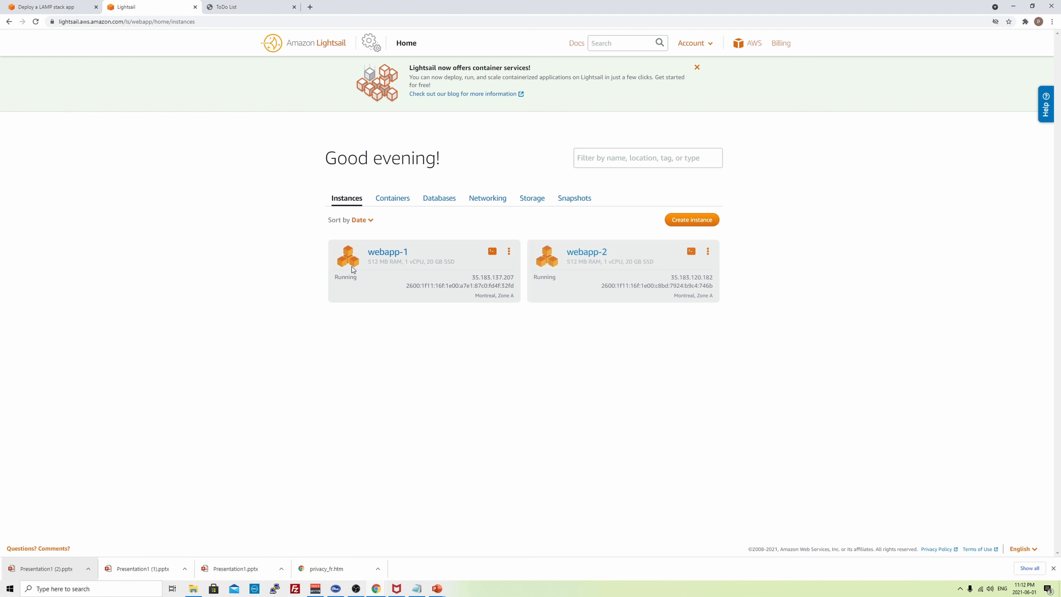
click(707, 252)
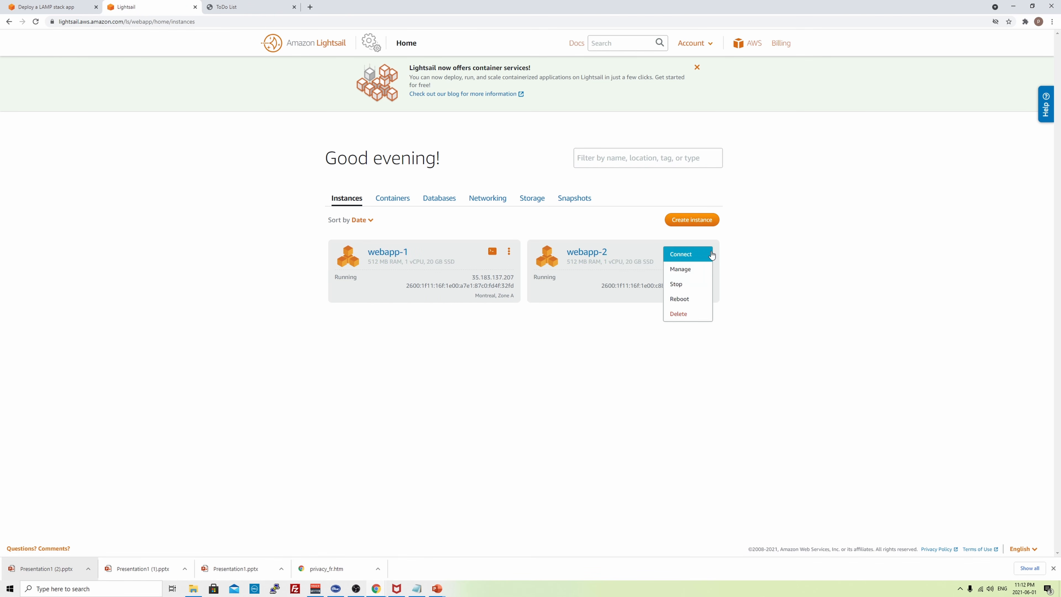
click(612, 260)
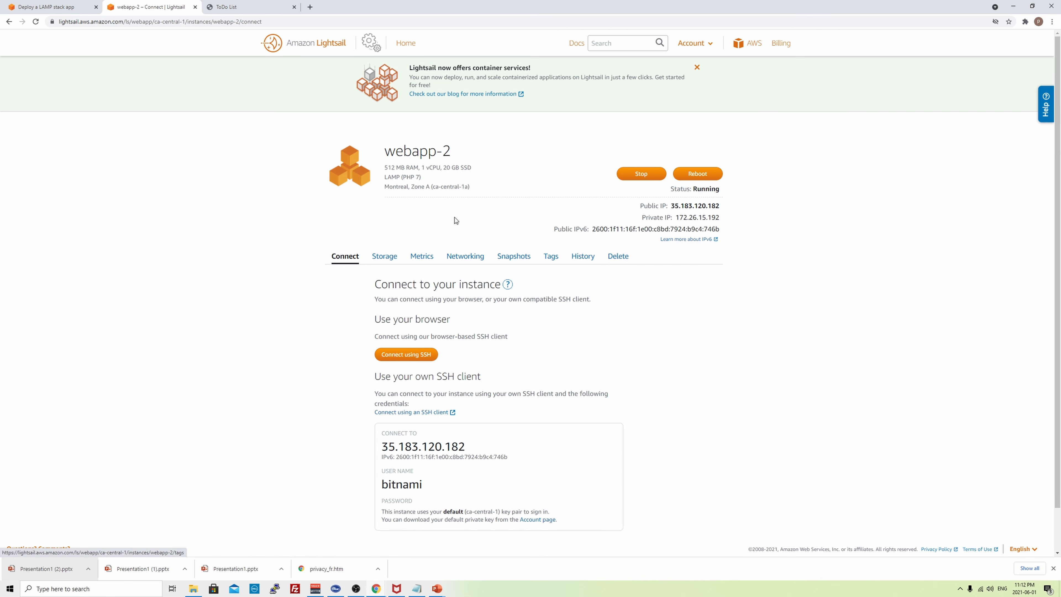
double_click(710, 206)
key(ctrl+c)
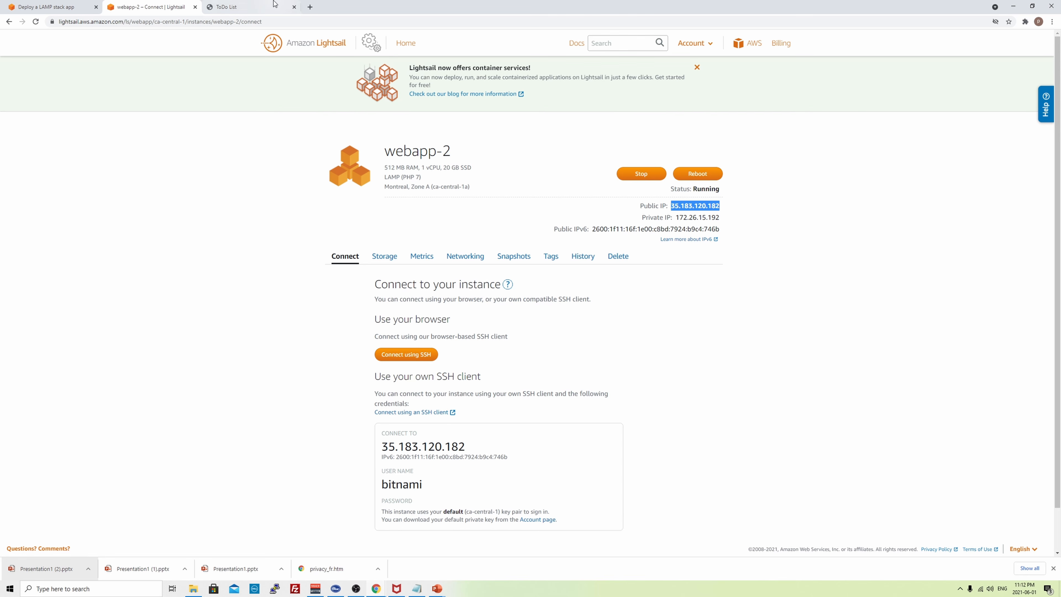
click(310, 7)
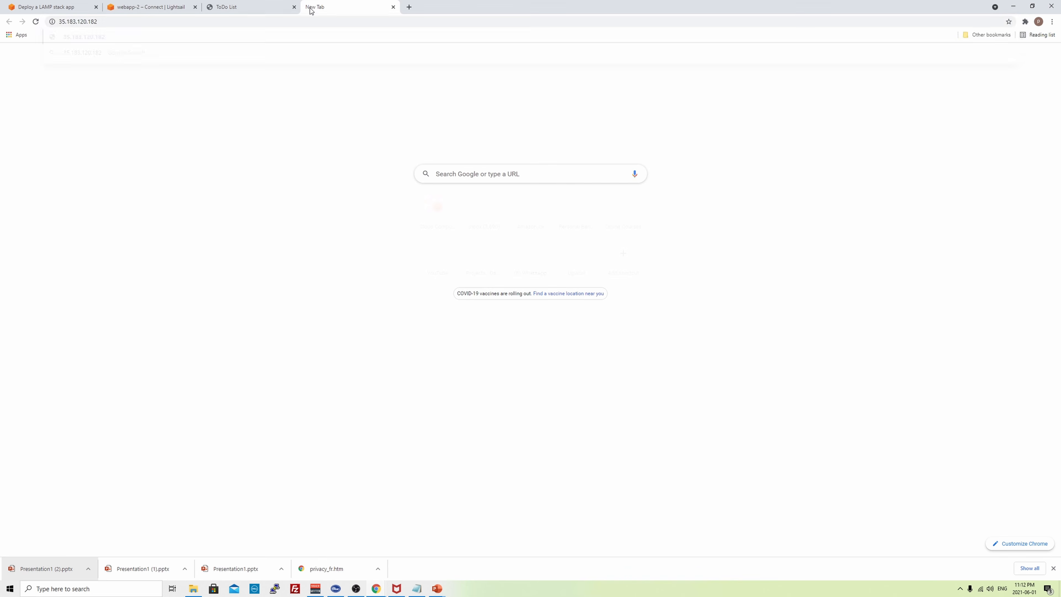
key(ctrl+v)
key(Return)
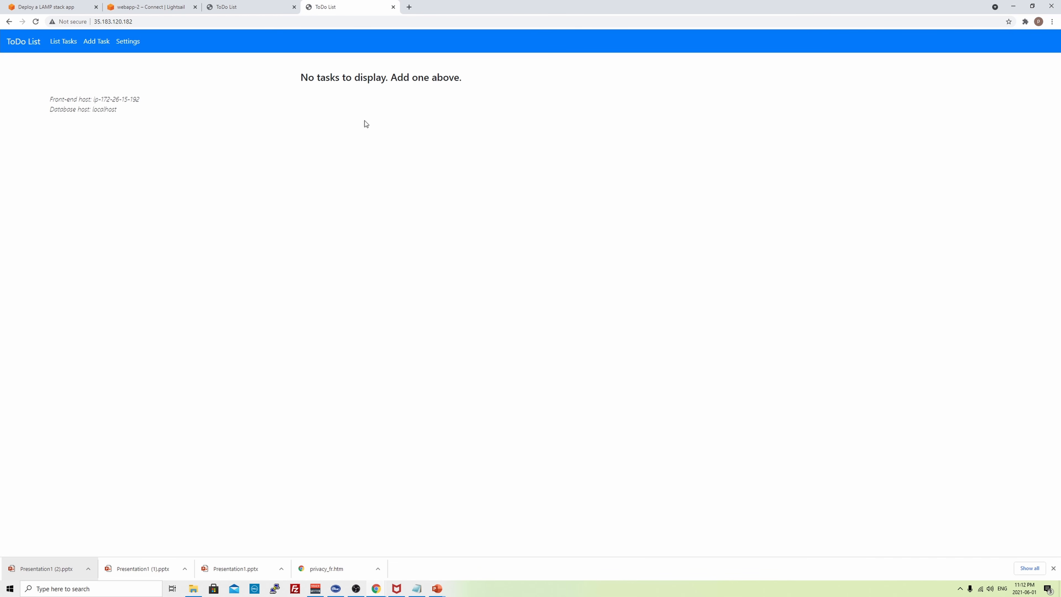
drag(100, 98, 144, 101)
click(133, 6)
double_click(678, 217)
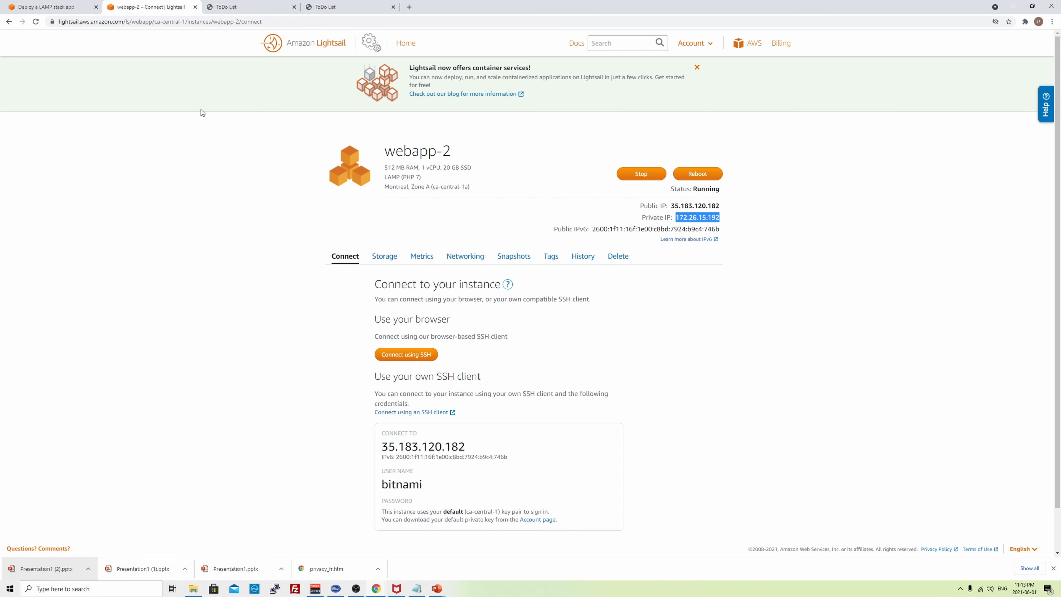
- Compare the two ToDo List tabs, then return to the Lightsail instances list
click(227, 6)
click(346, 6)
click(252, 6)
click(333, 6)
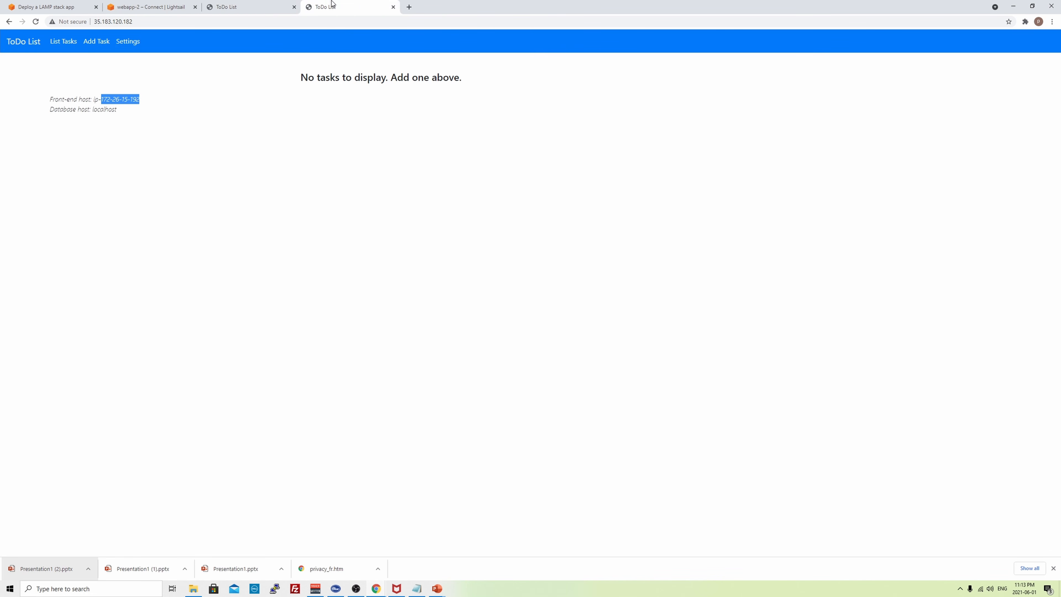
click(264, 142)
click(153, 4)
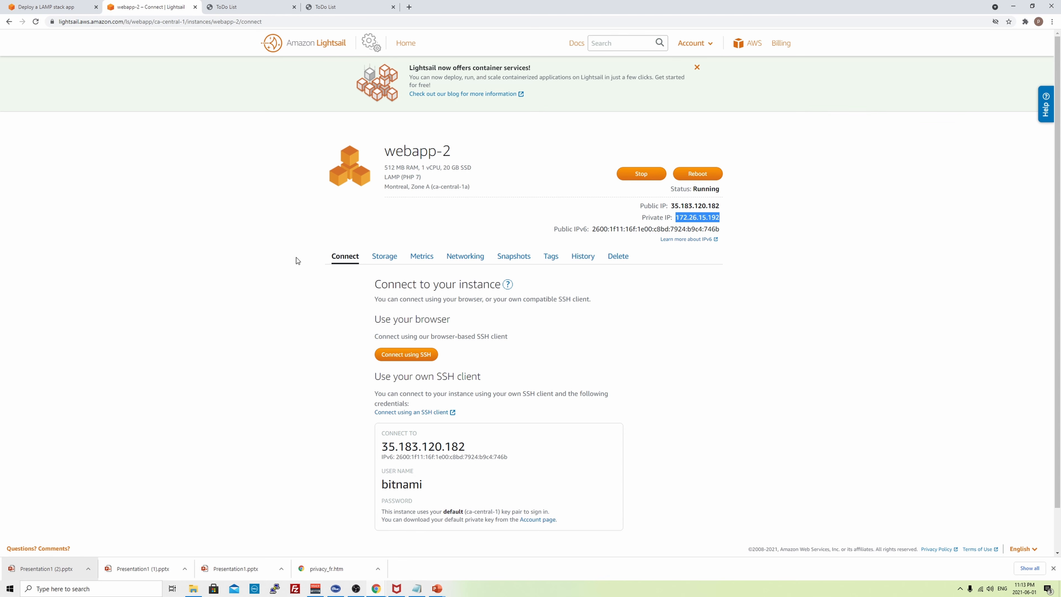
click(273, 42)
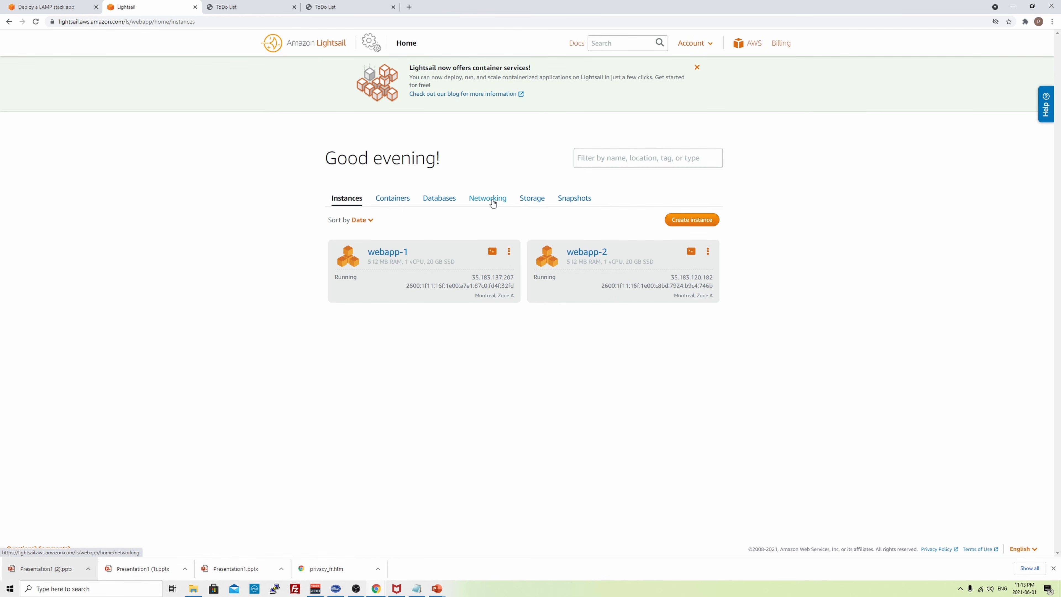
- Start creating a new load balancer from the Networking section
click(492, 200)
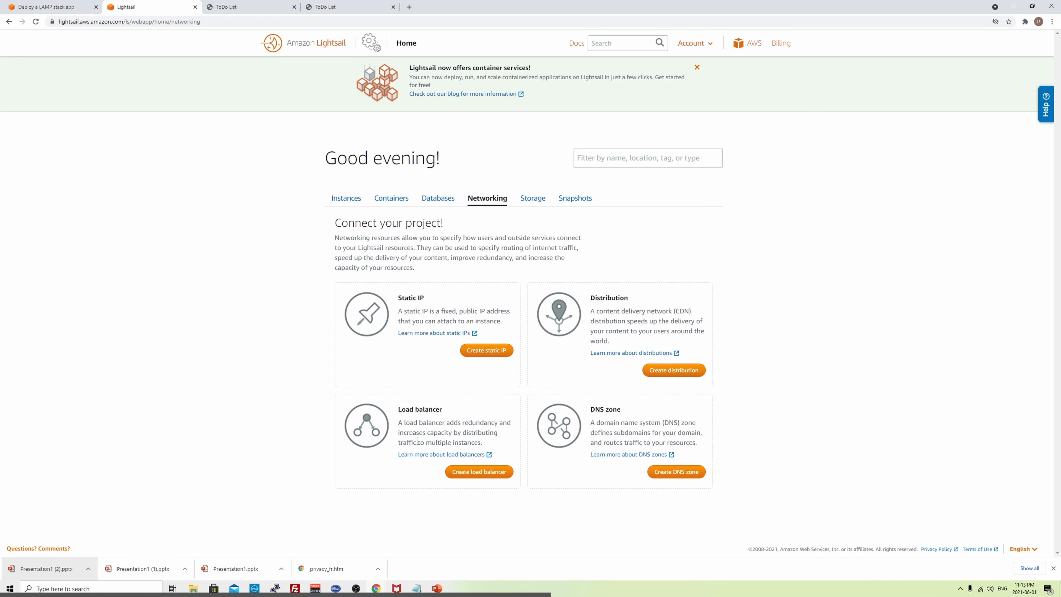
click(472, 474)
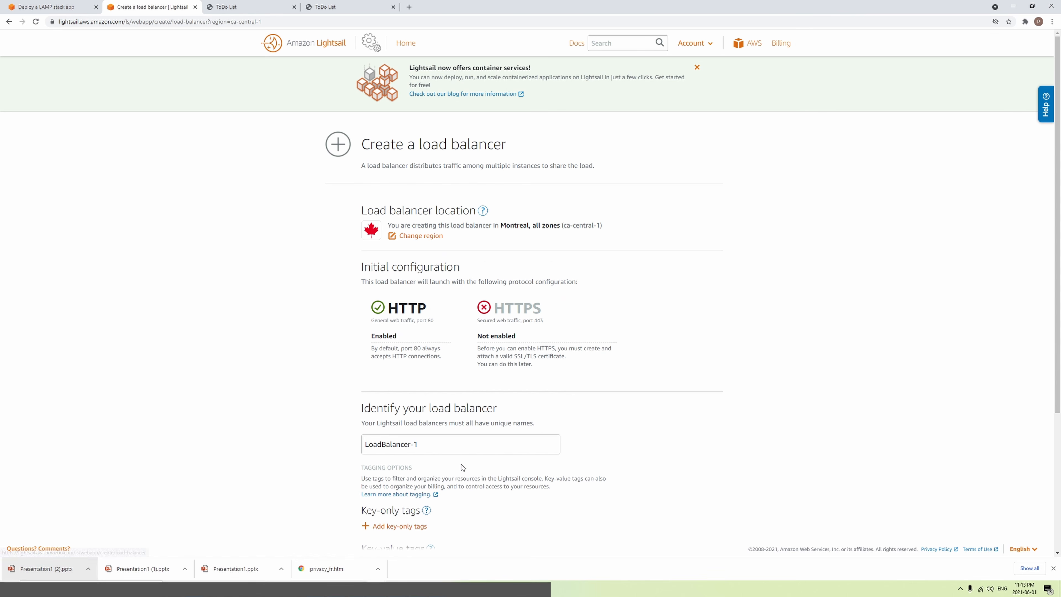
scroll(402, 322, down, 2)
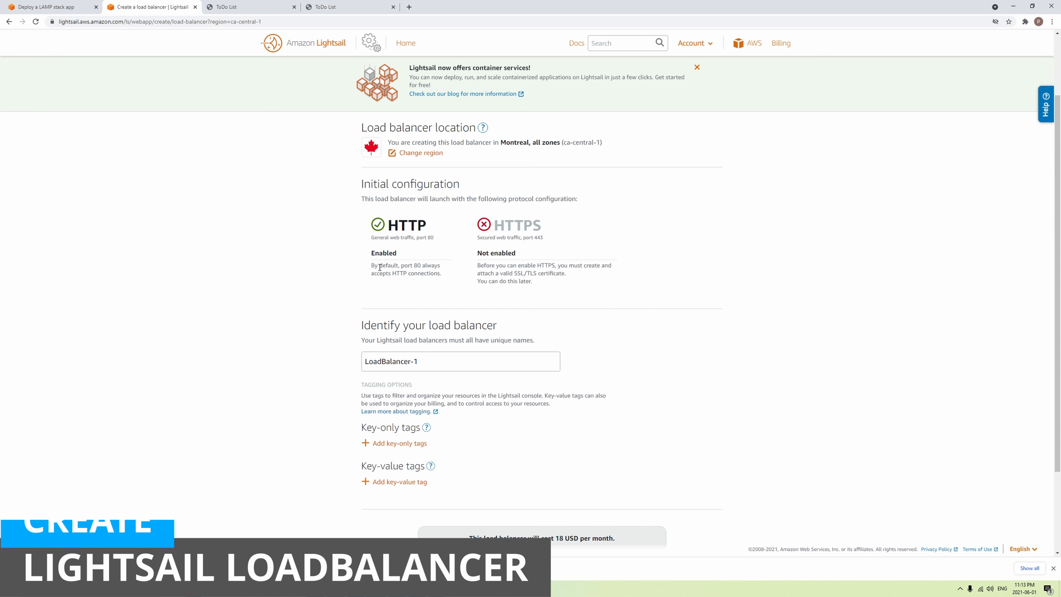
drag(380, 268, 439, 268)
click(439, 281)
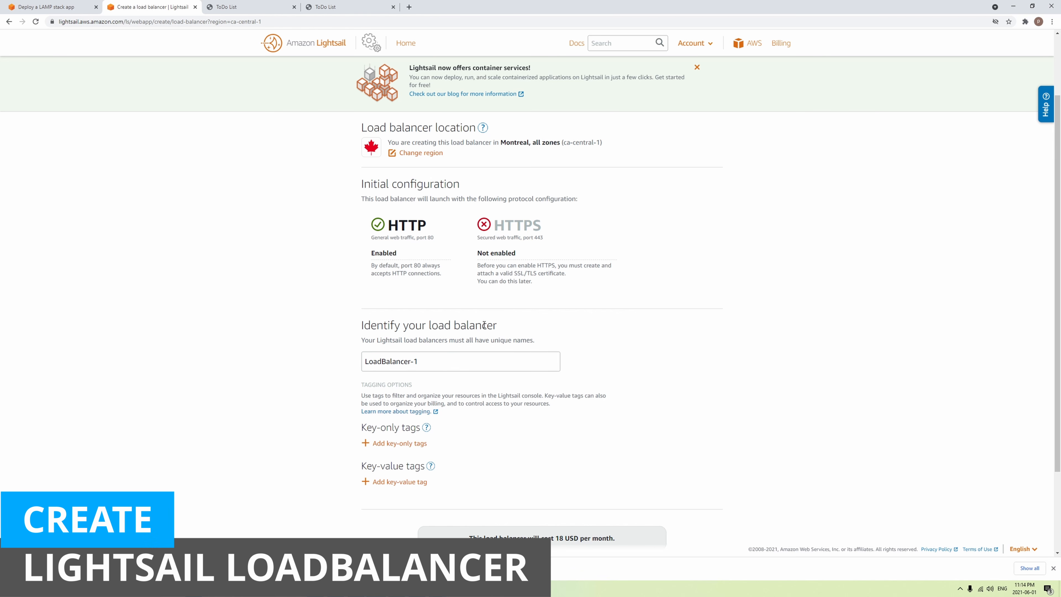
scroll(483, 326, down, 2)
- Rename the load balancer to myfirstlb, review its 18 USD/month cost, and create it
triple_click(451, 280)
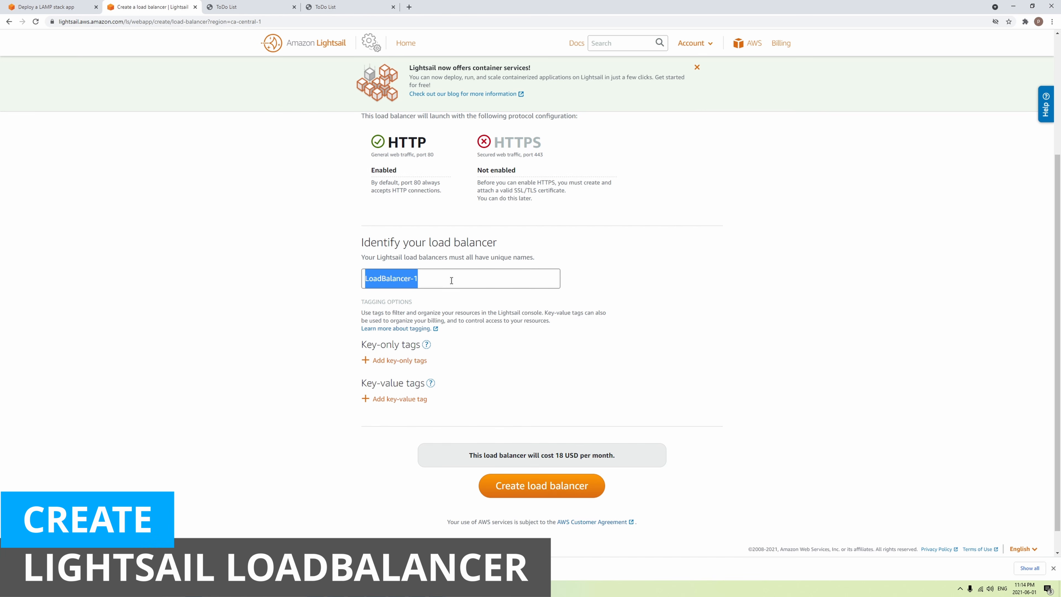
text(myfirst)
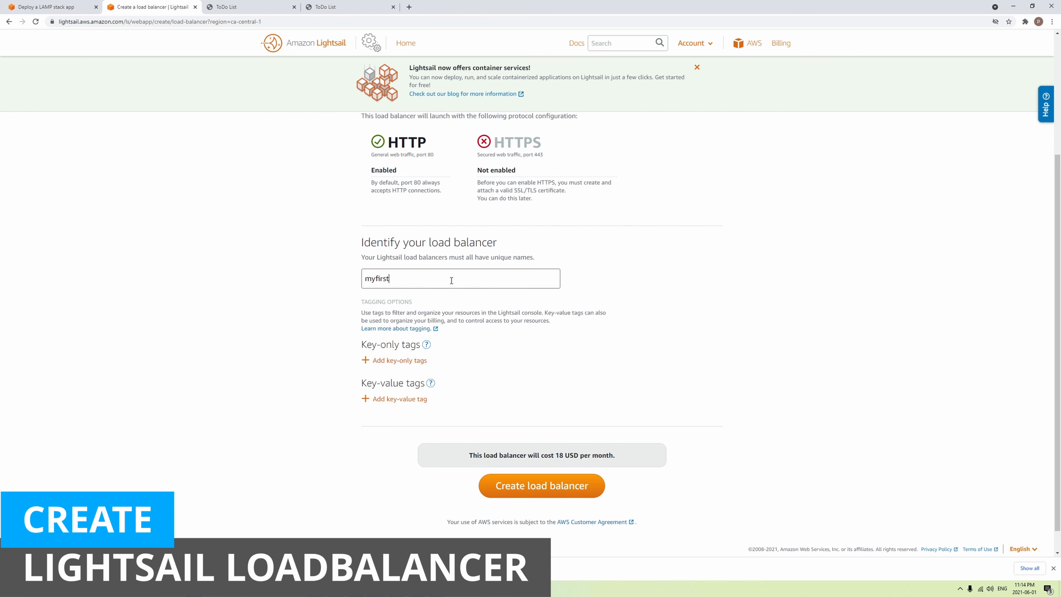
text(lb)
scroll(668, 419, down, 1)
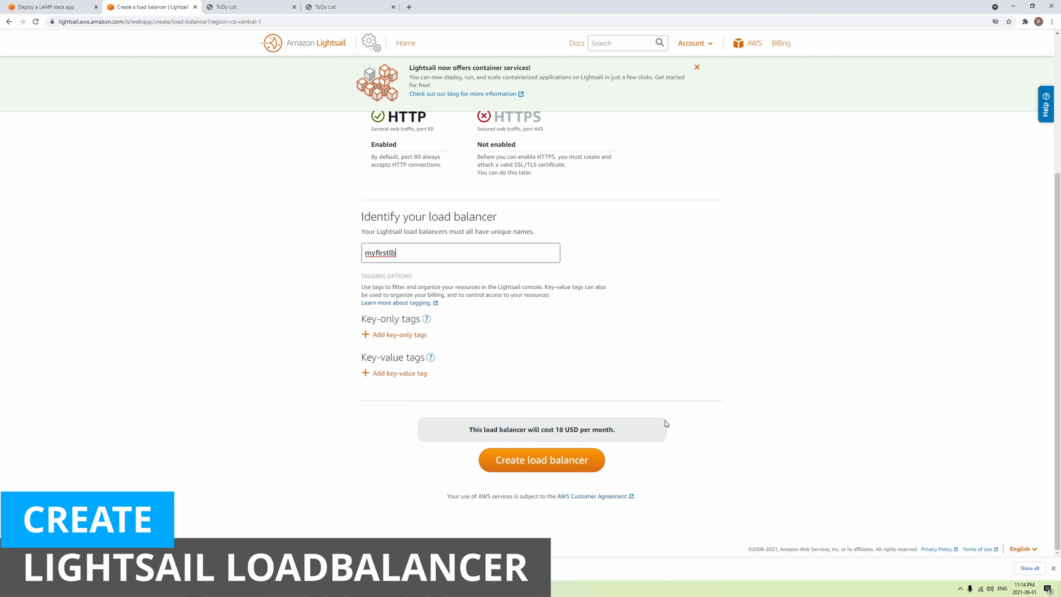
drag(463, 430, 627, 421)
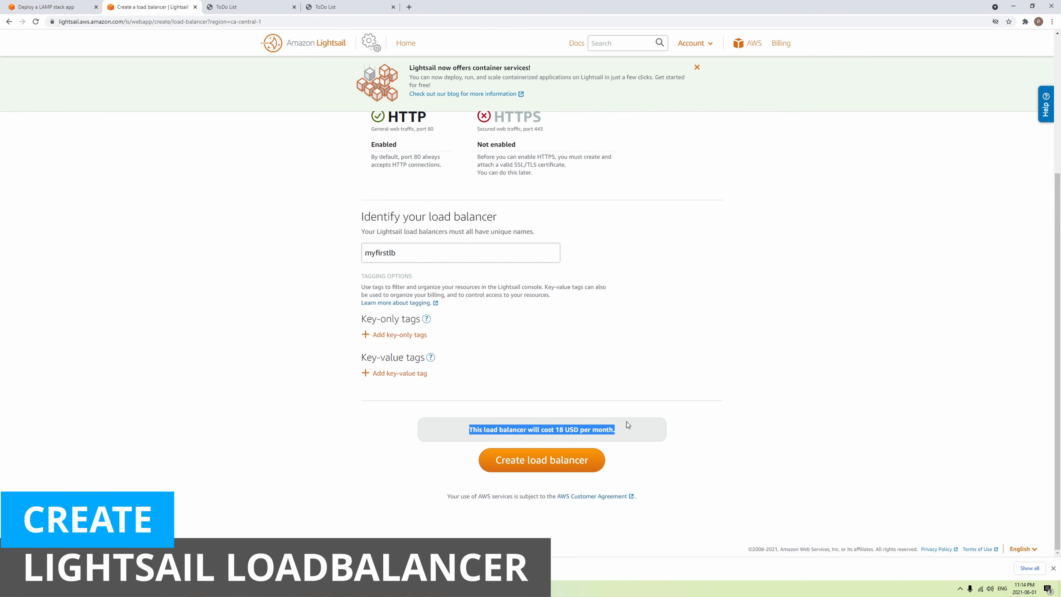
drag(528, 430, 613, 424)
click(630, 423)
scroll(626, 423, up, 3)
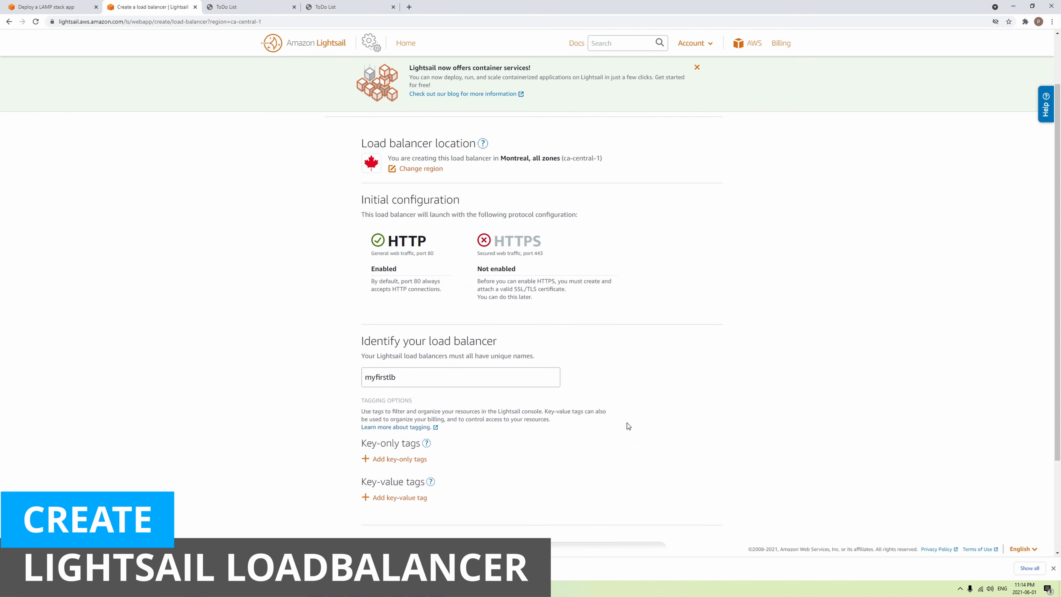
scroll(627, 423, down, 3)
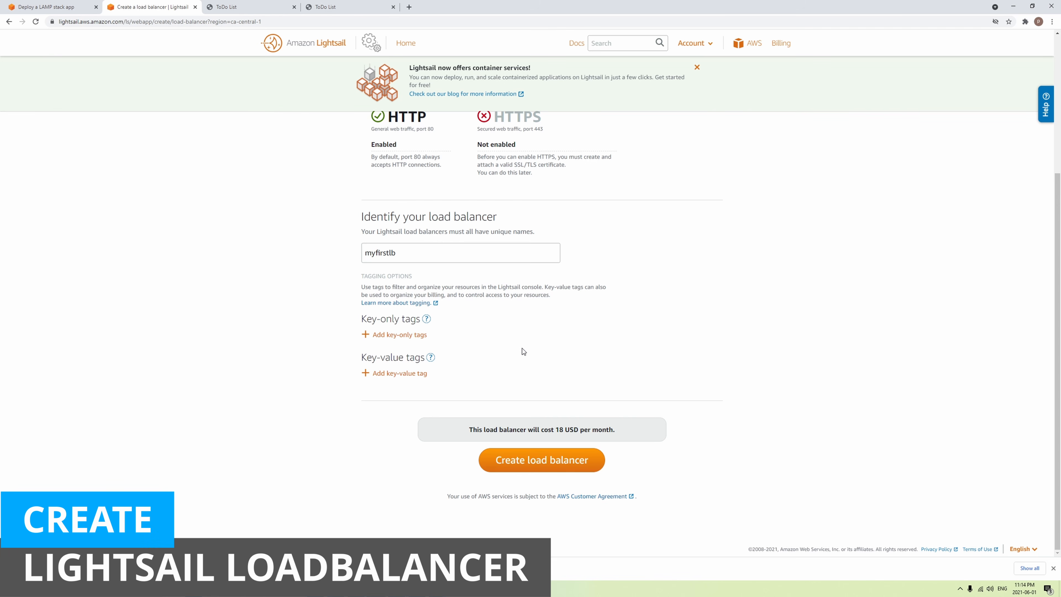
click(537, 461)
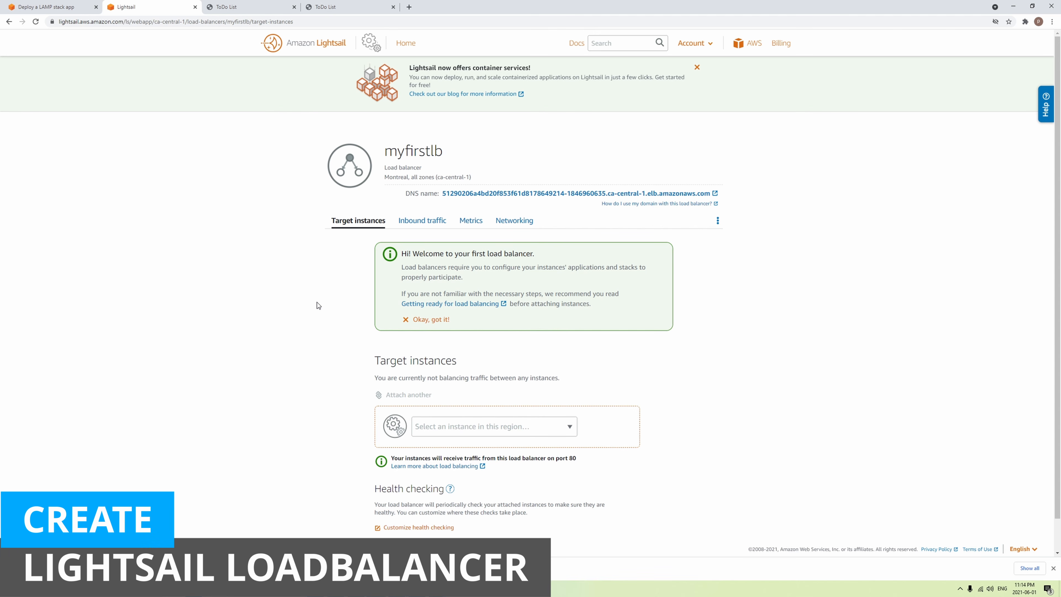
- Attach webapp-1 as a target instance of myfirstlb
scroll(572, 322, down, 1)
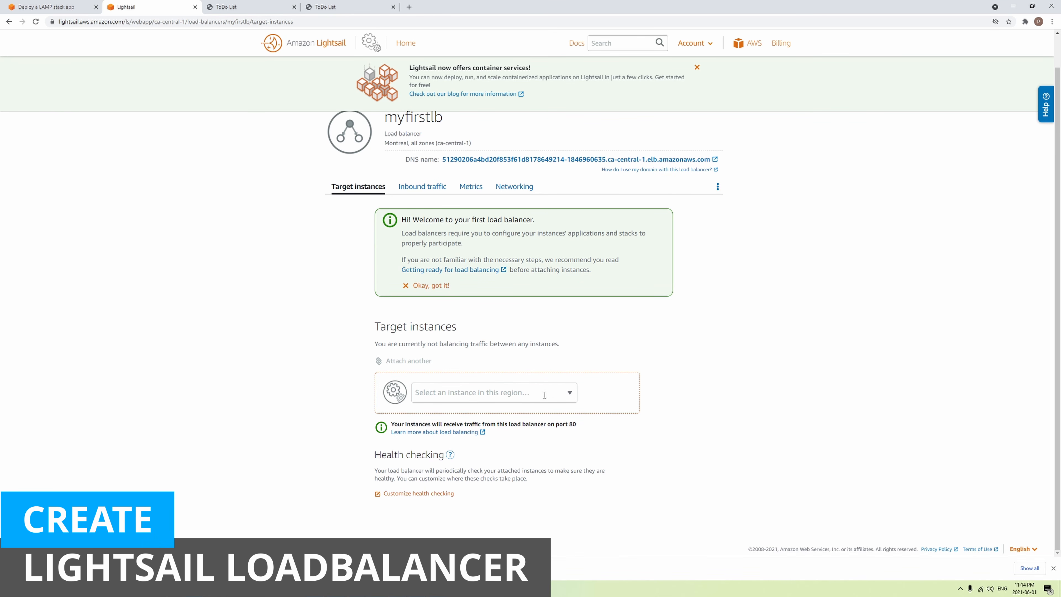
click(570, 393)
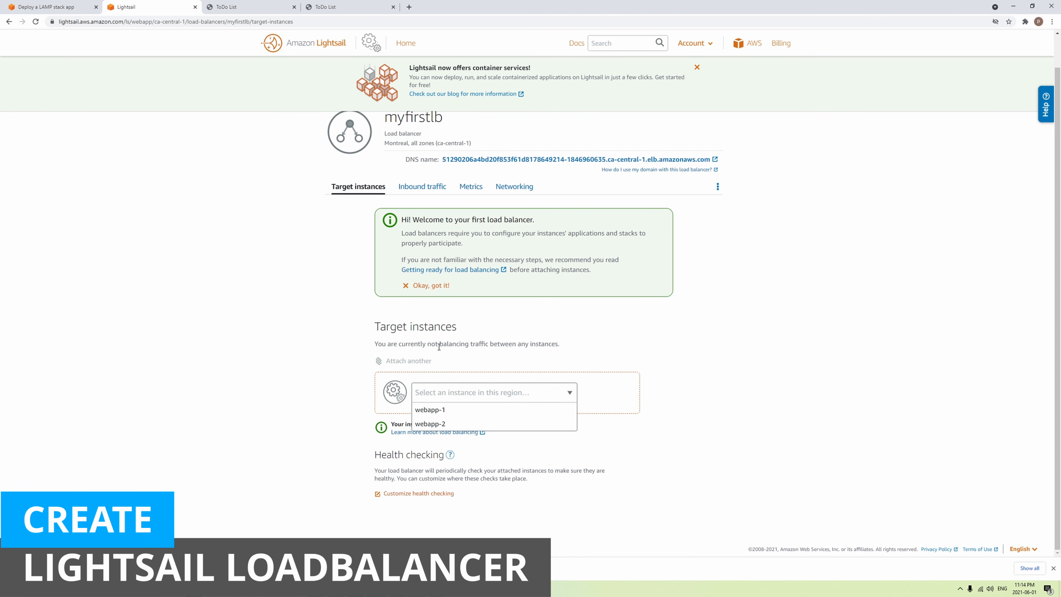
click(462, 414)
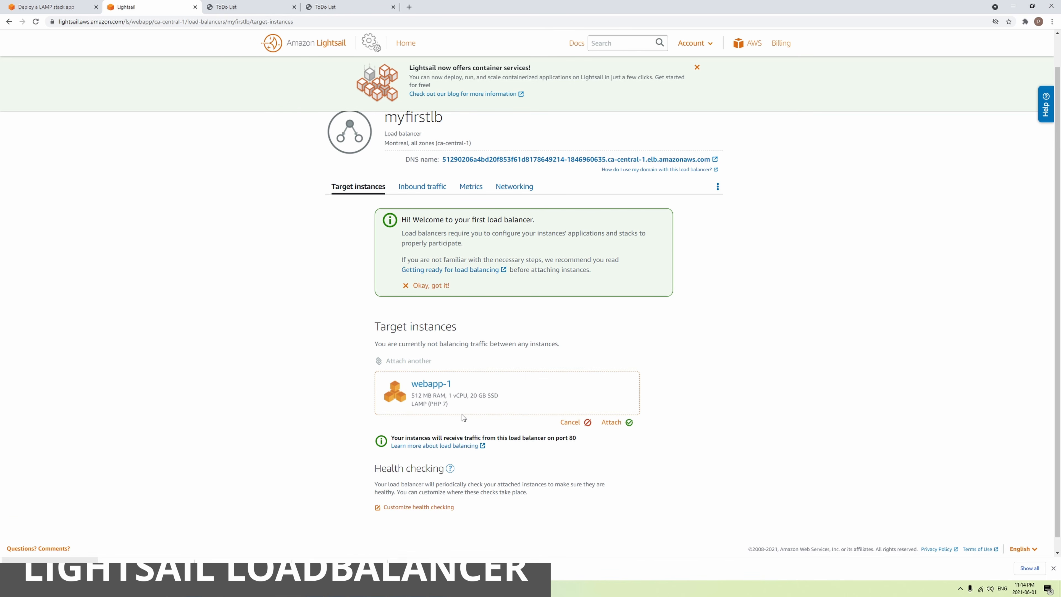
click(612, 423)
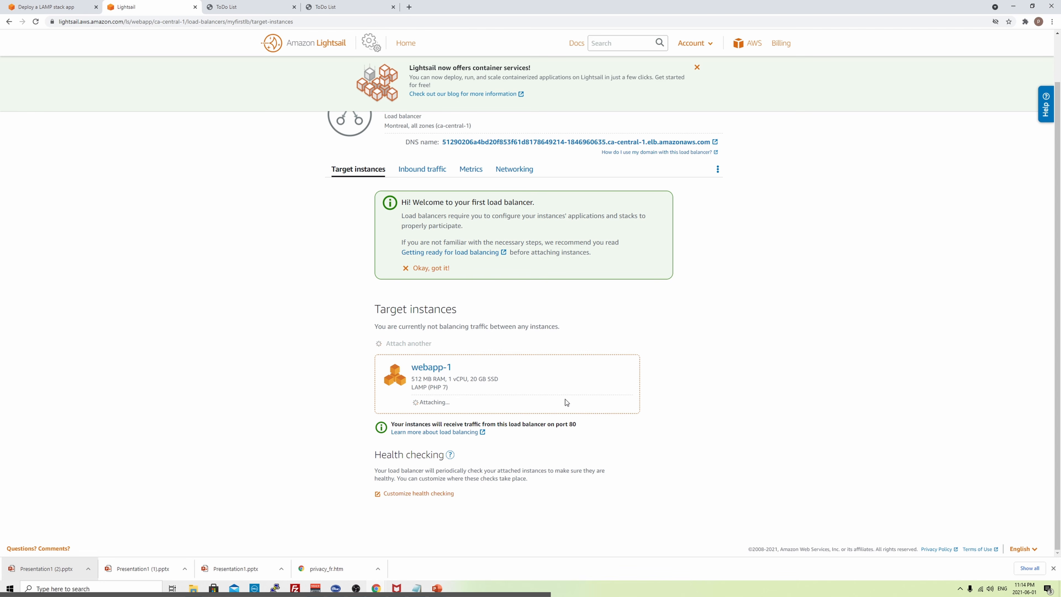
- Add a second target slot and attach webapp-2 to myfirstlb
click(412, 346)
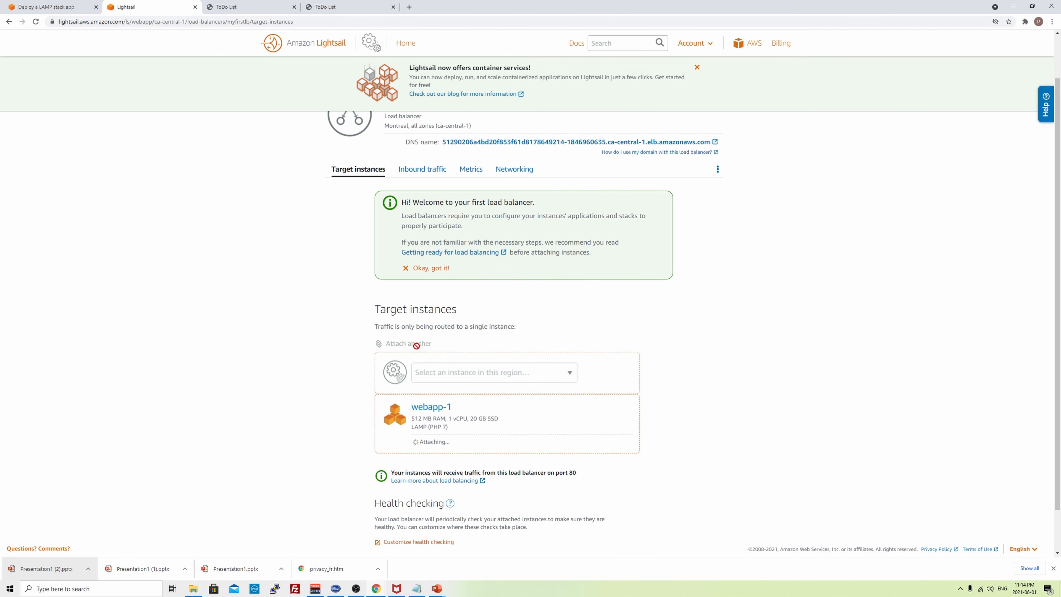
click(493, 375)
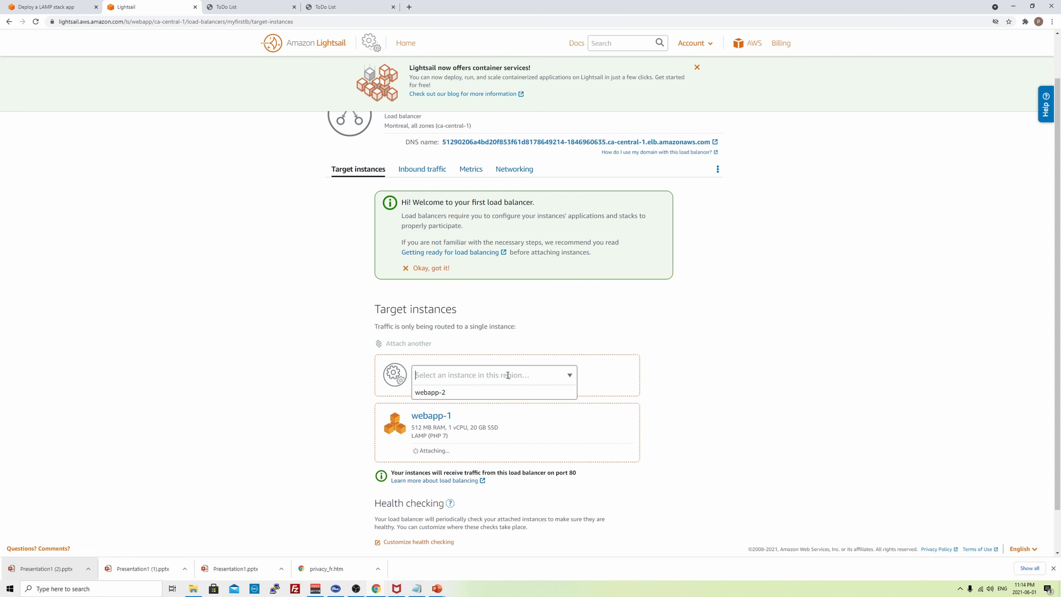
click(569, 378)
click(571, 373)
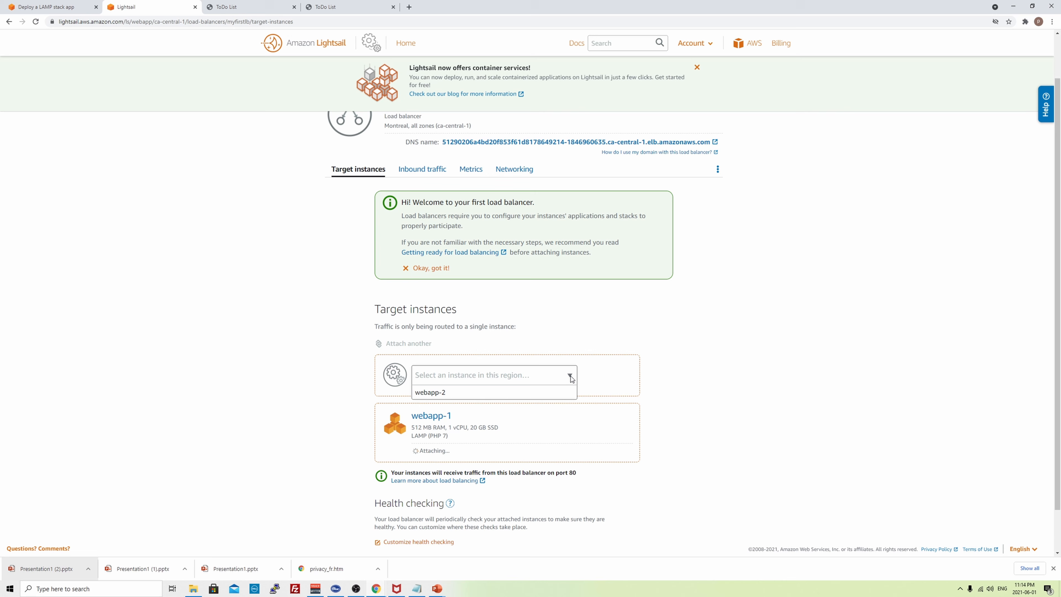
click(470, 397)
click(637, 406)
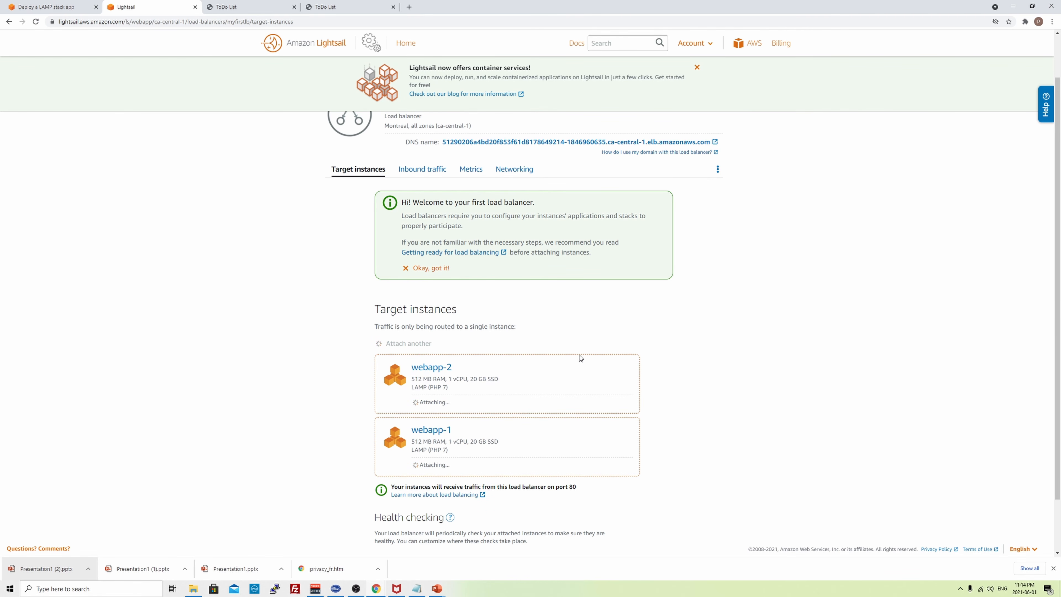
scroll(657, 337, down, 1)
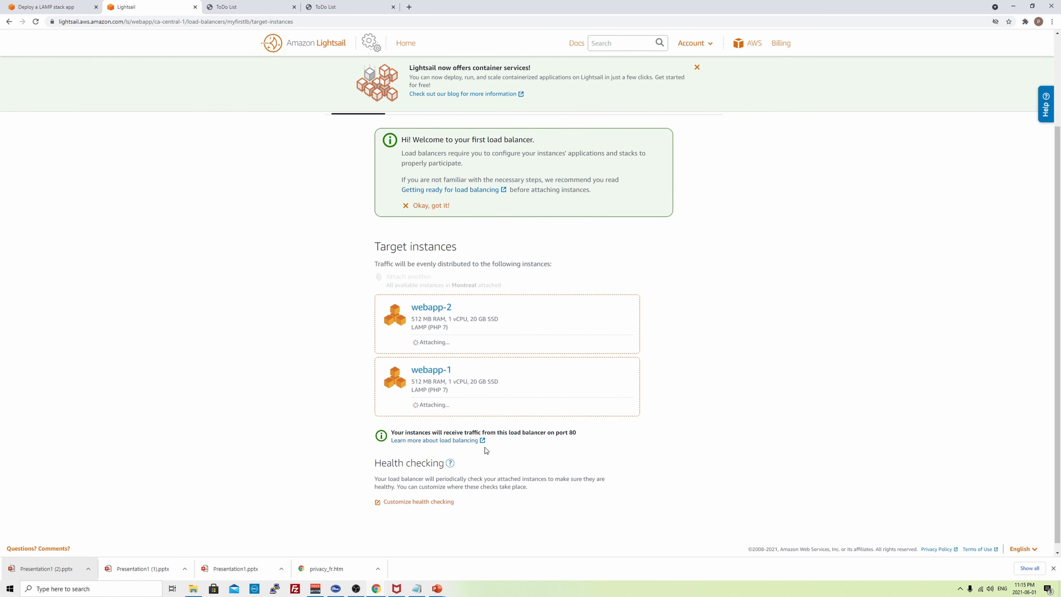
scroll(561, 464, up, 2)
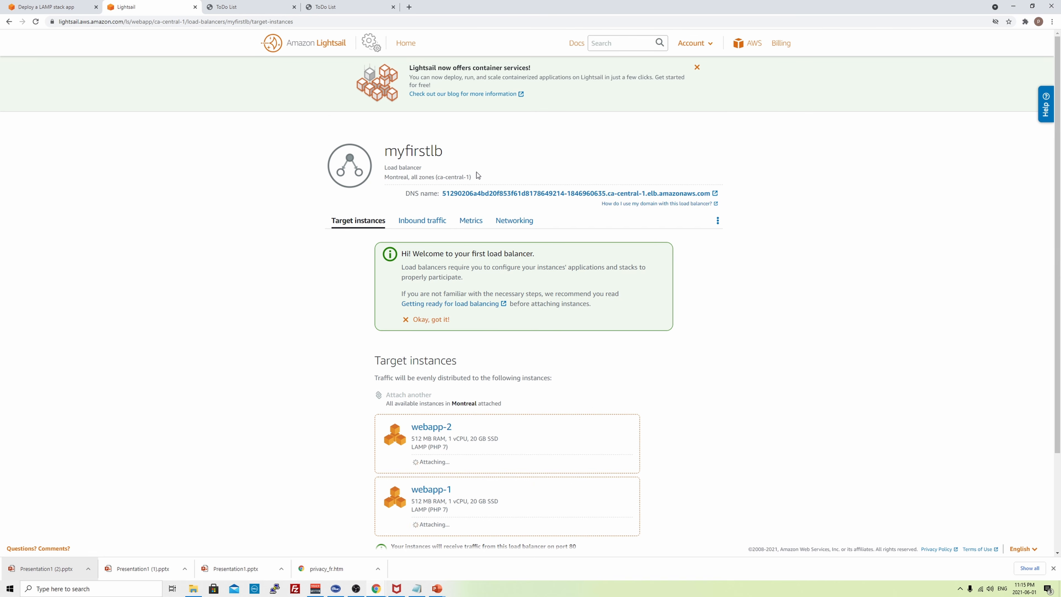
- Open the load balancer's DNS address in a new tab and review its inbound traffic and metrics
click(715, 193)
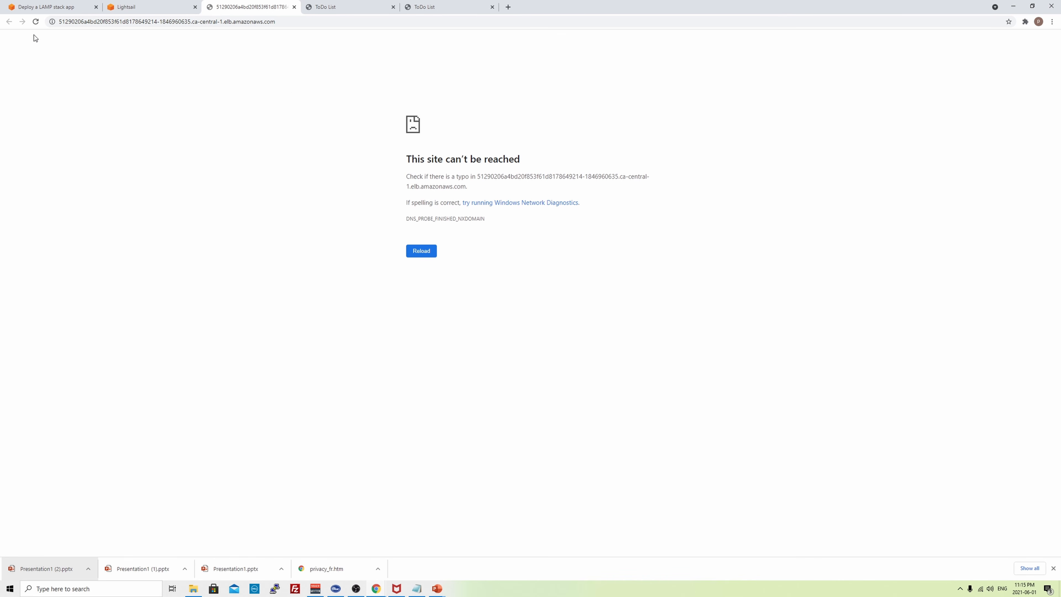
click(121, 6)
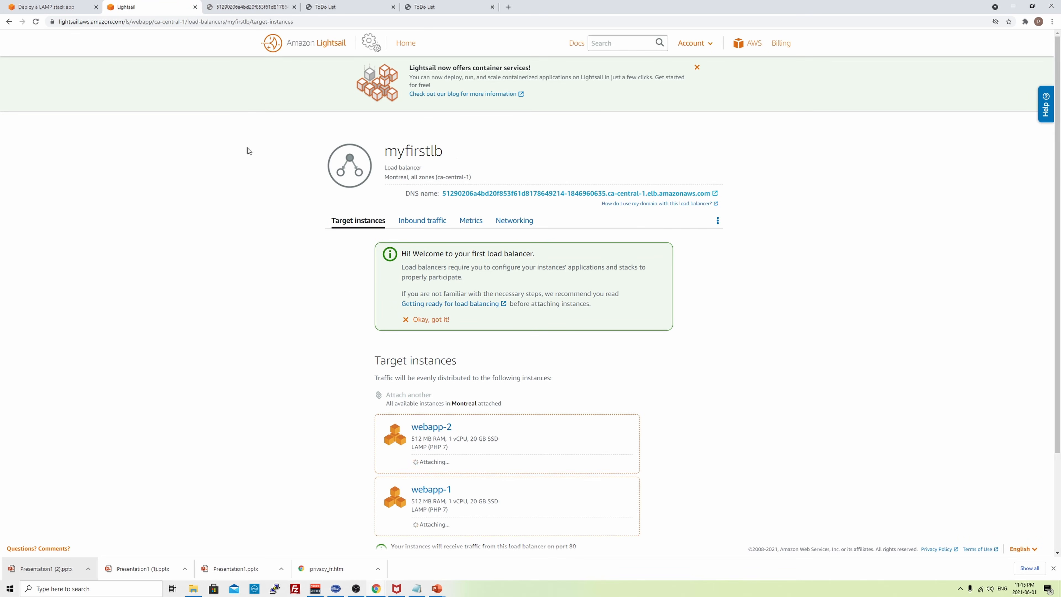
click(420, 225)
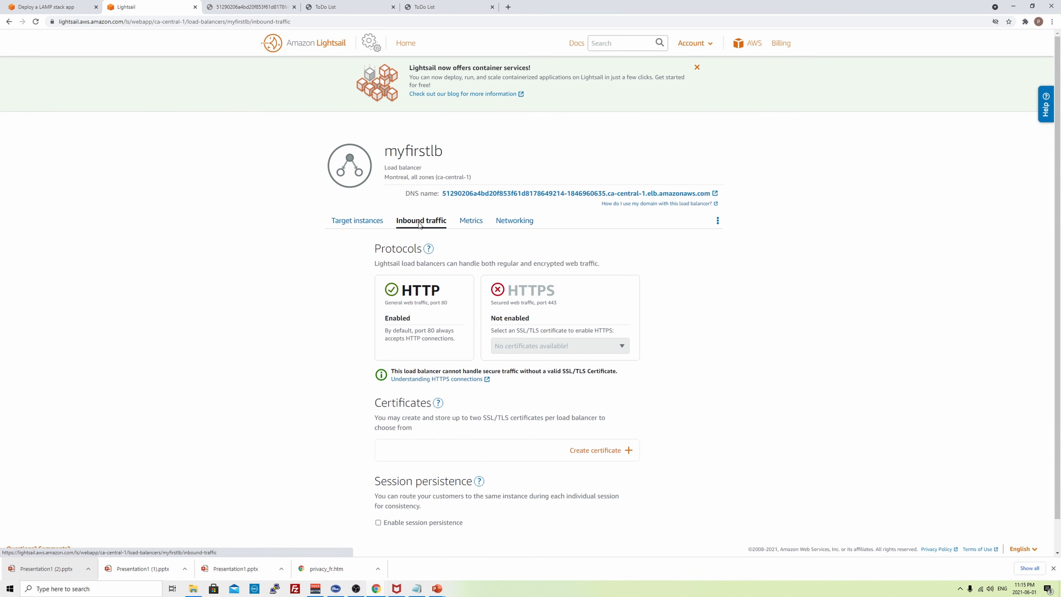
click(472, 222)
click(354, 222)
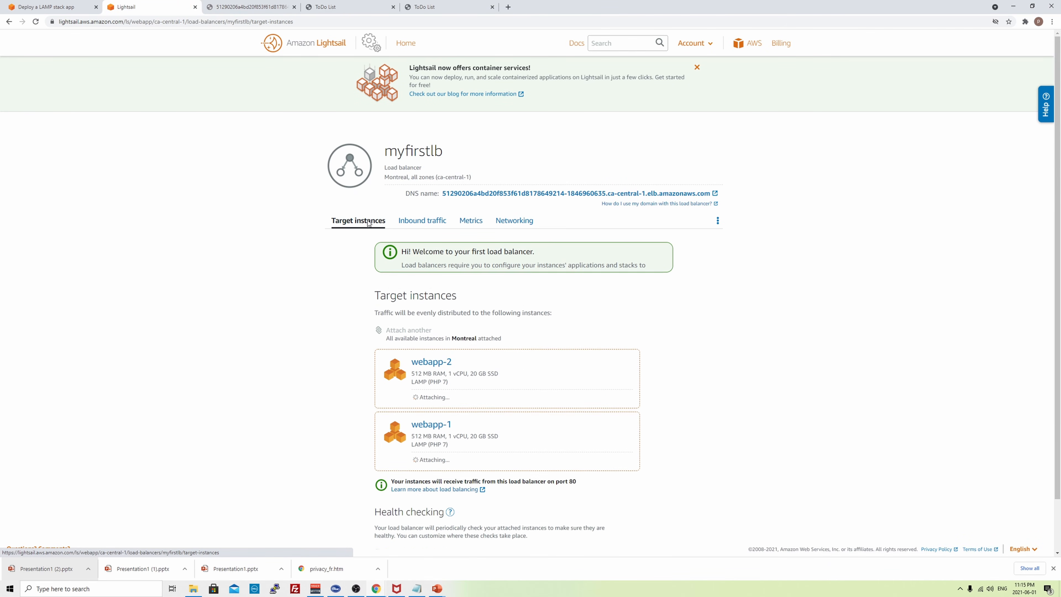
scroll(316, 281, down, 3)
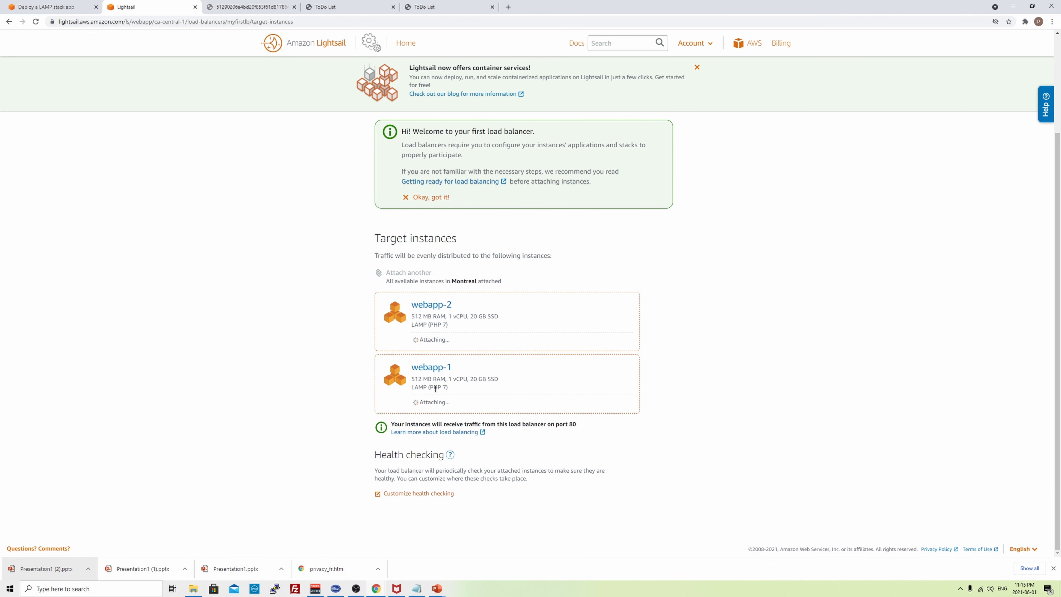
scroll(313, 313, up, 3)
- Check myfirstlb under Networking to confirm webapp-2's health check shows Passed
click(312, 46)
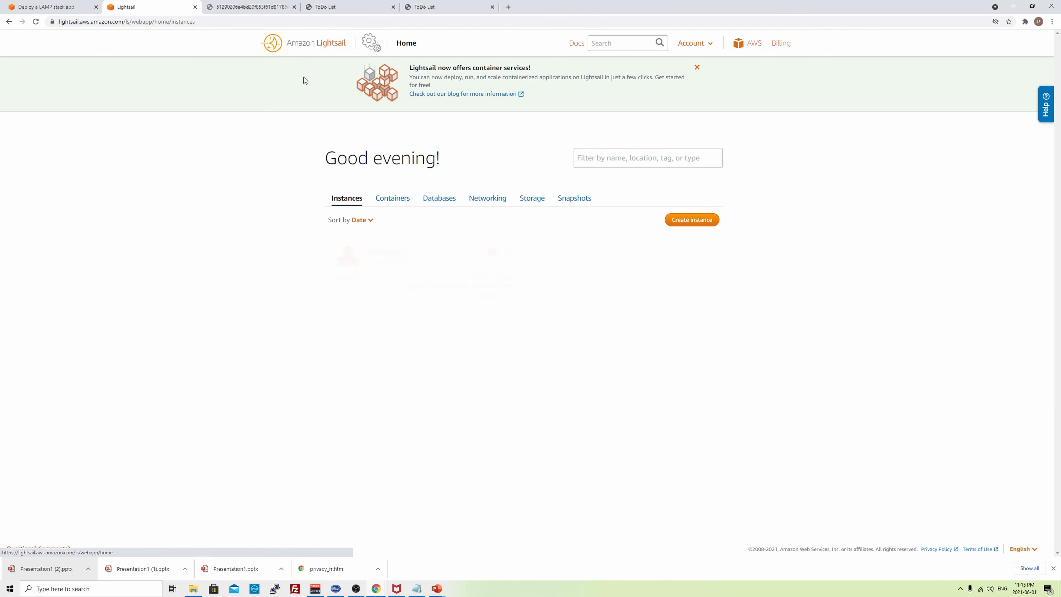
click(485, 201)
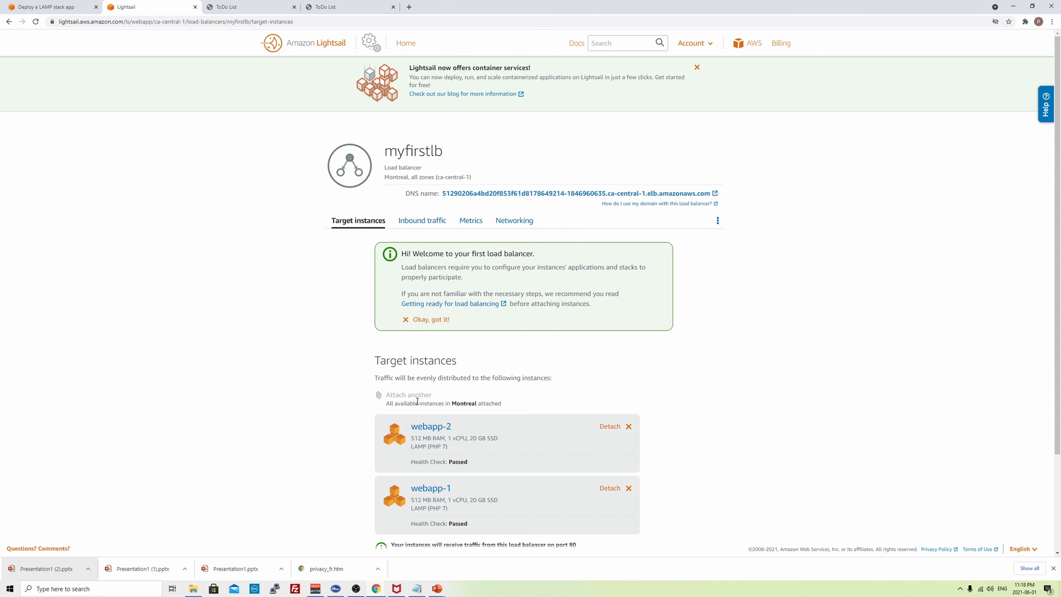
scroll(296, 392, down, 1)
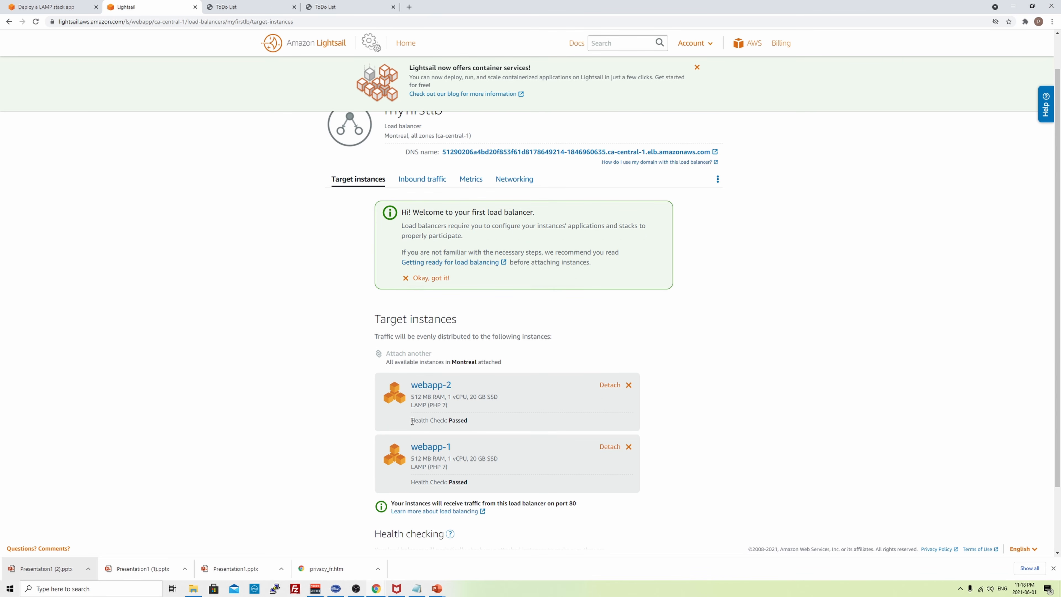
drag(412, 421, 473, 423)
- Load the ToDo List app through myfirstlb's DNS address in a new tab and reload it
click(473, 422)
click(716, 152)
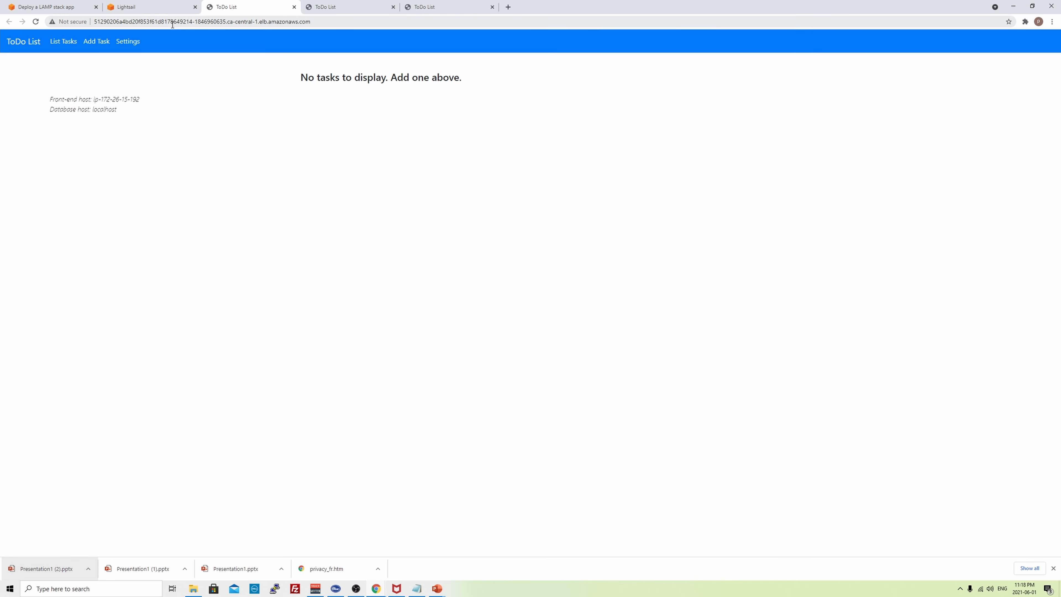
click(36, 22)
click(36, 22)
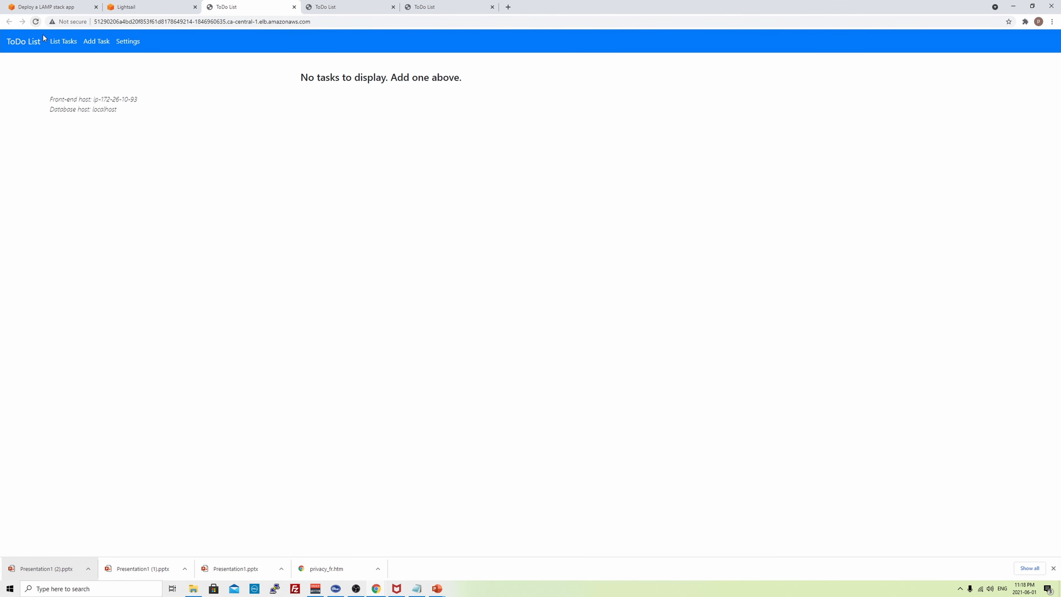
- Compare the front-end host address across reloads to confirm both instances serve the app
drag(98, 99, 145, 100)
click(147, 103)
drag(100, 99, 144, 102)
click(37, 23)
drag(104, 99, 145, 103)
click(141, 102)
click(126, 6)
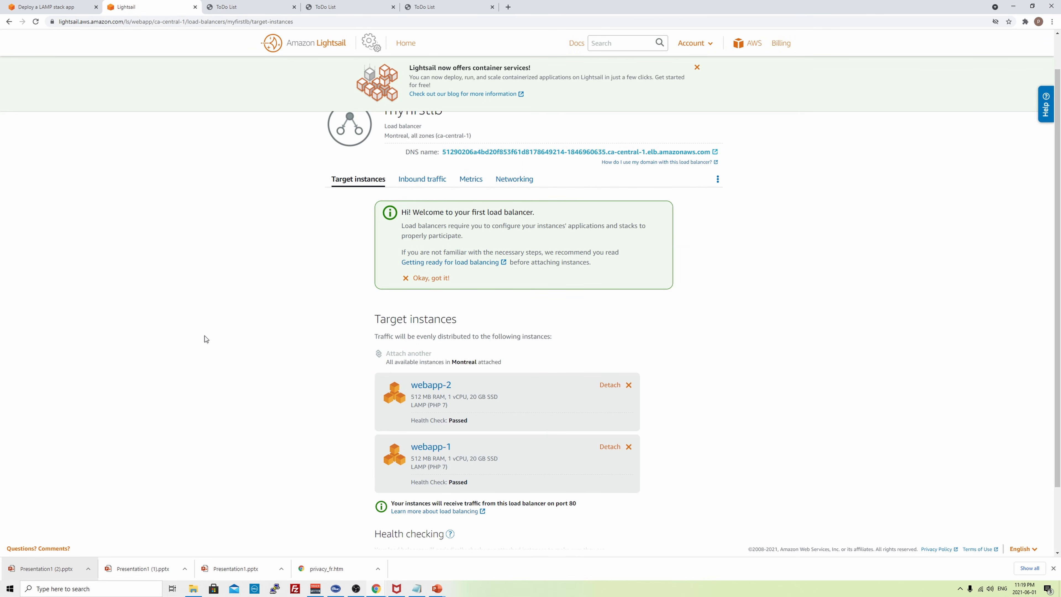
scroll(235, 313, down, 2)
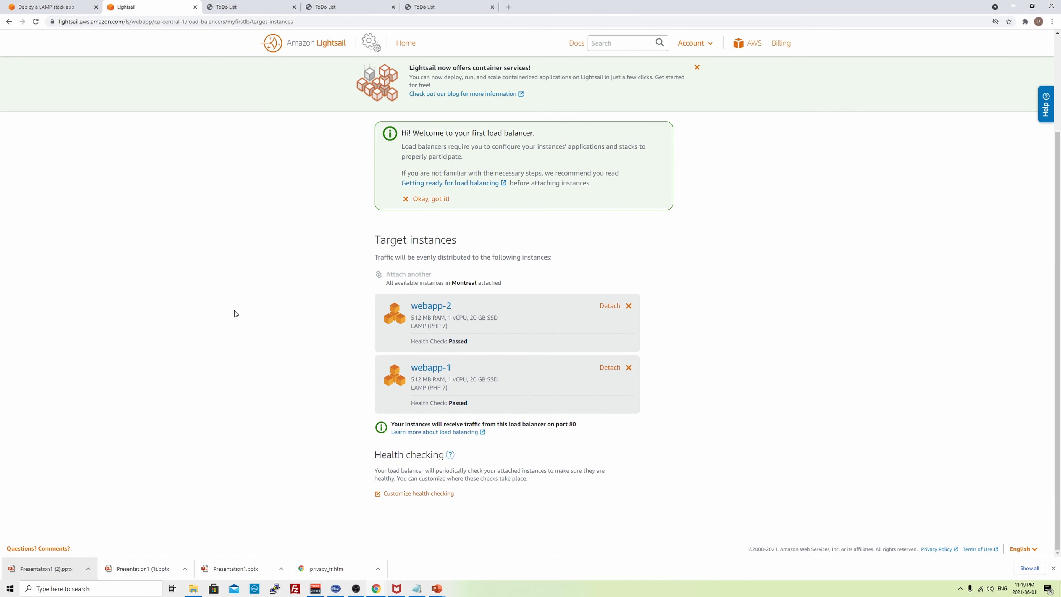
scroll(235, 310, up, 3)
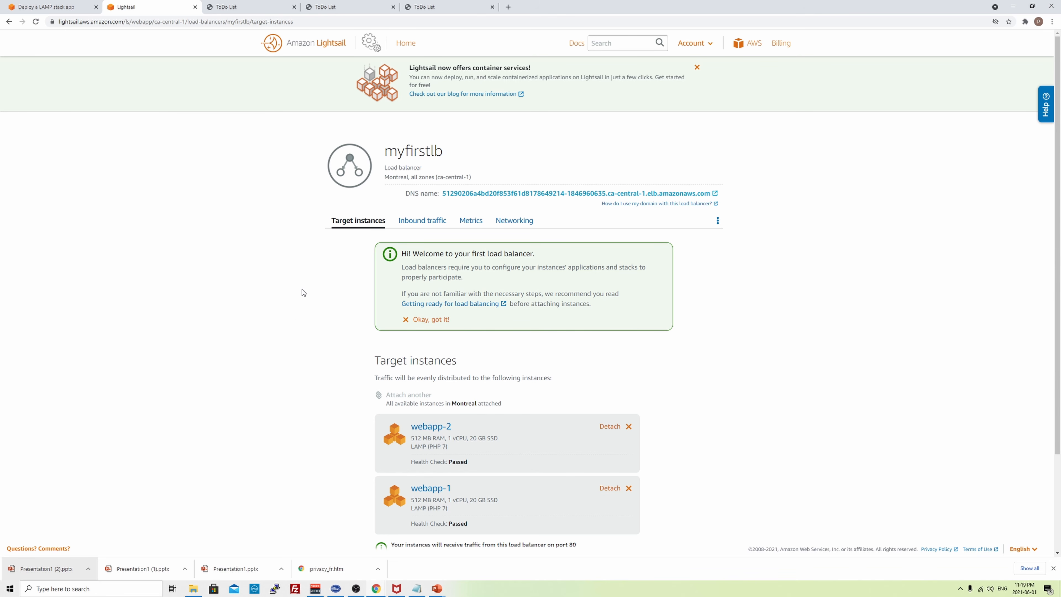
click(425, 222)
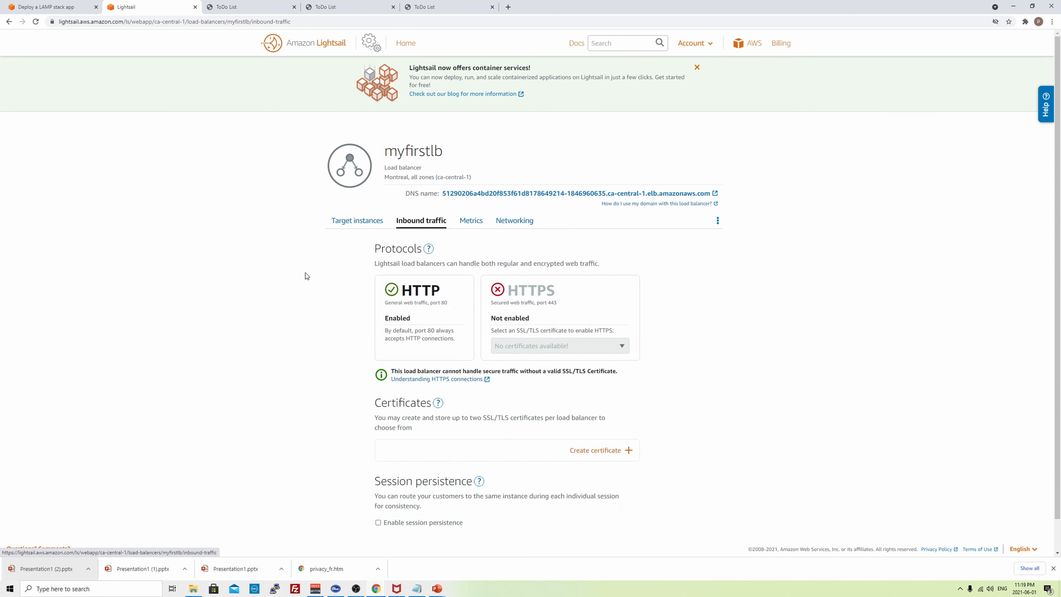
scroll(305, 273, down, 1)
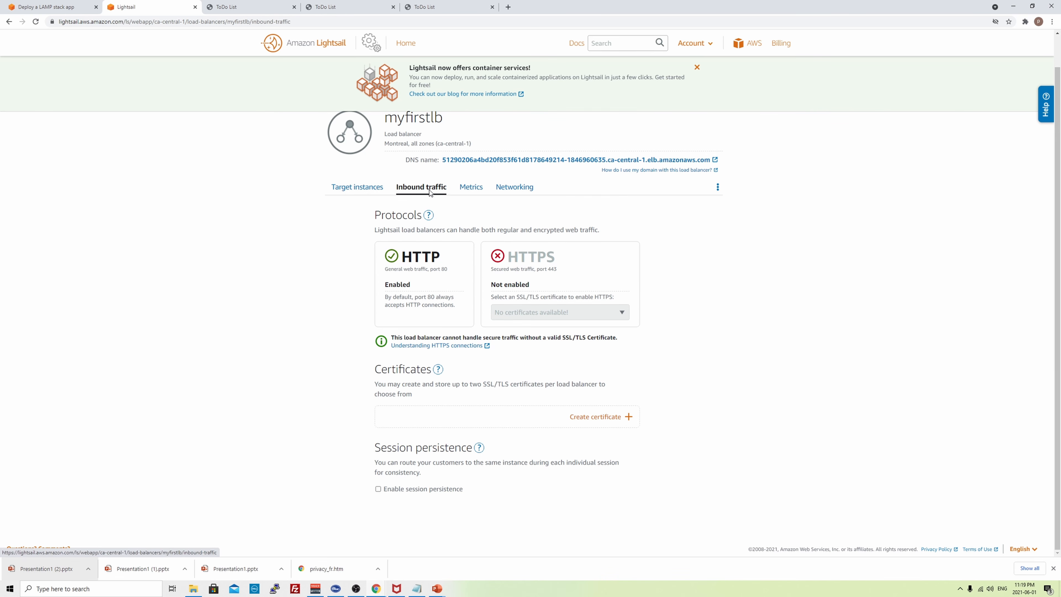
click(597, 417)
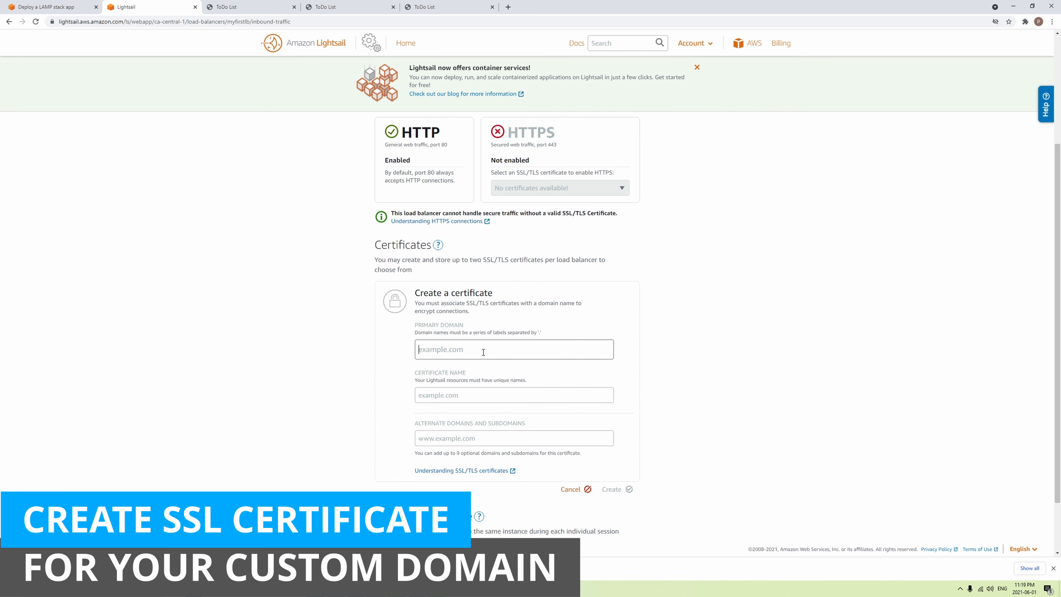
text(www.theofficegu)
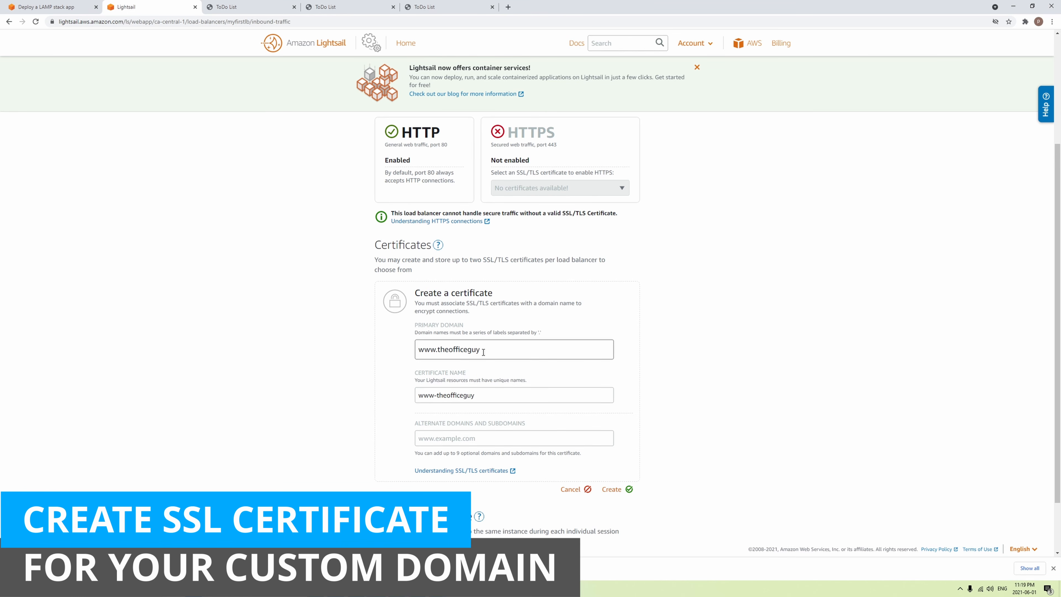
text(y.xyz)
- Add theofficeguy.xyz as the alternate domain and create the certificate
scroll(575, 368, down, 1)
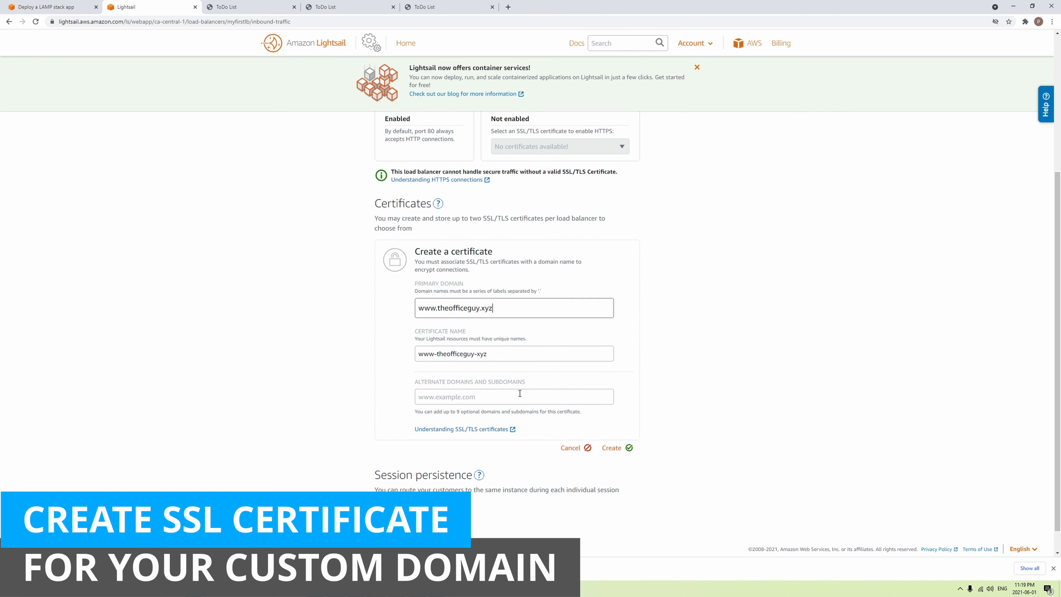
click(514, 397)
text(th)
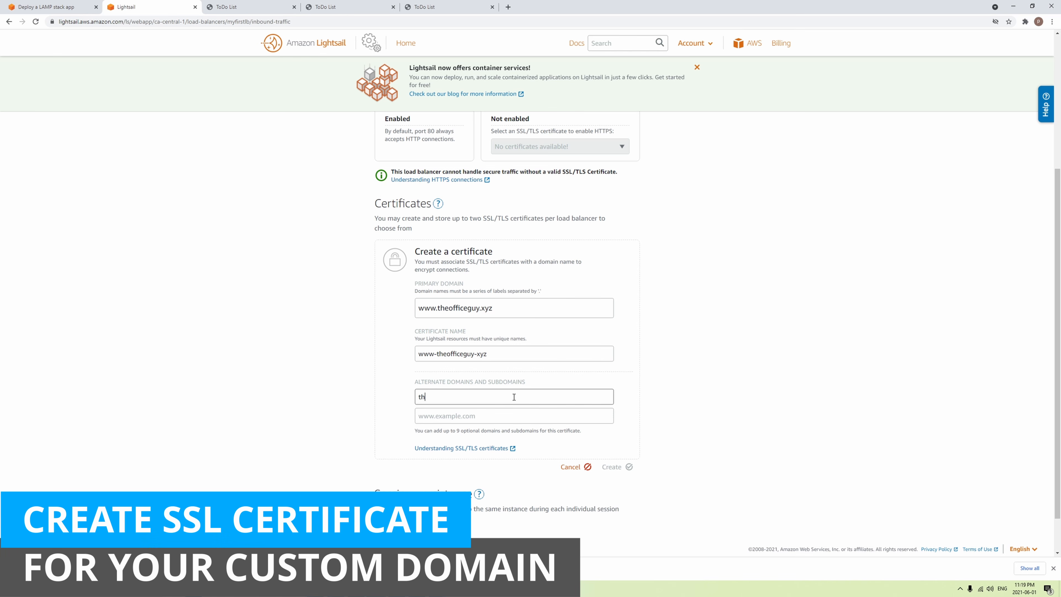
text(eofficeguy.xyz)
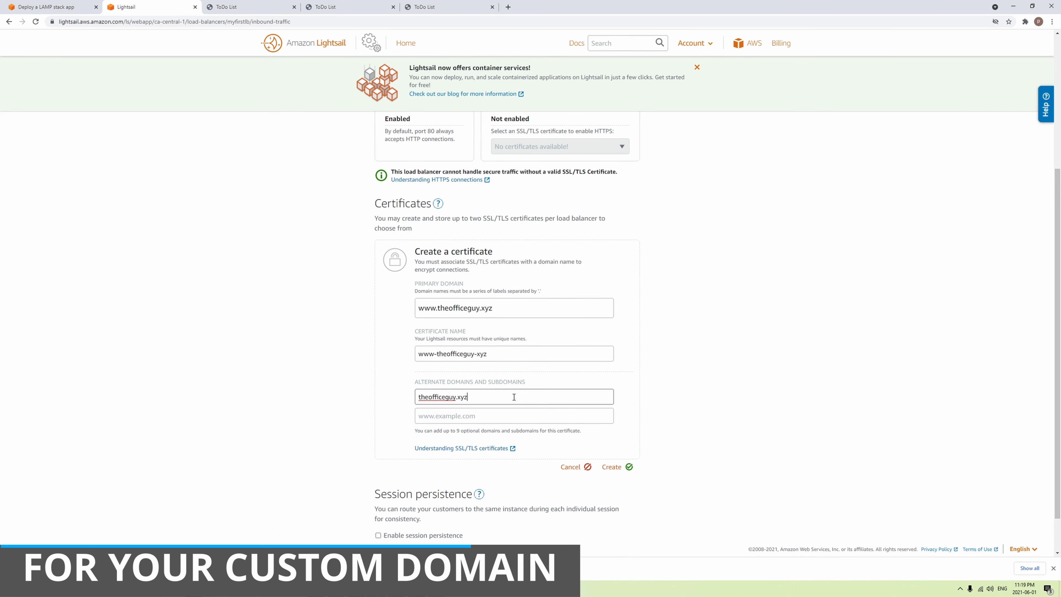
click(292, 415)
scroll(543, 418, down, 1)
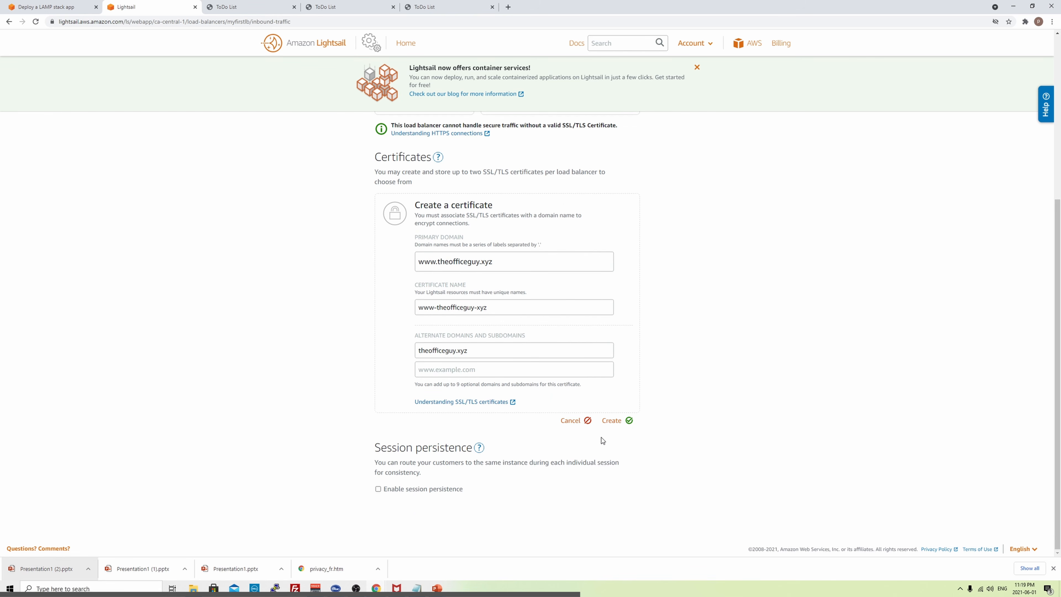
click(612, 420)
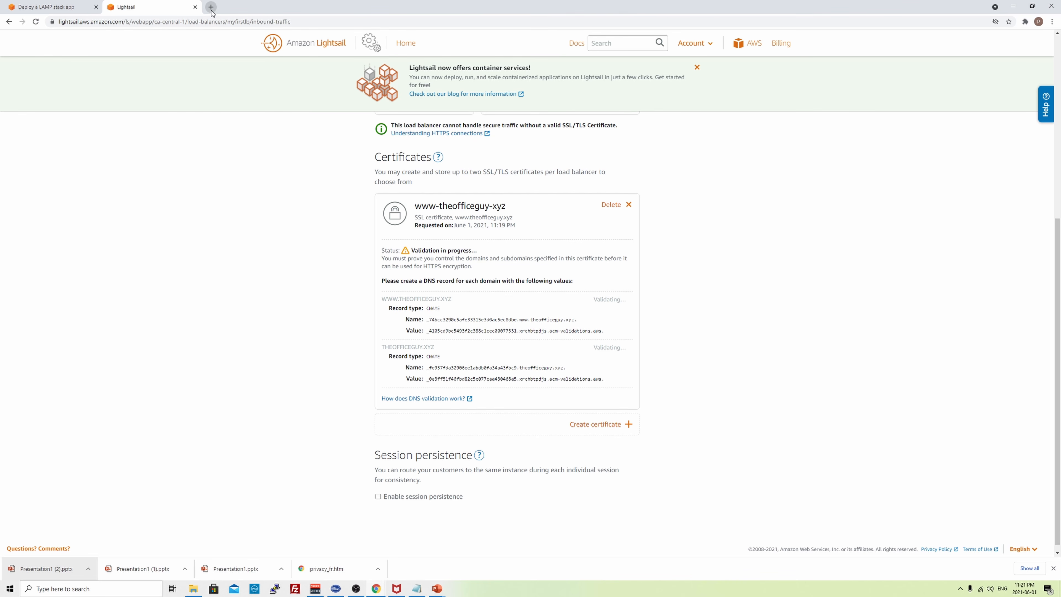
- Open the Cloudflare dashboard in a new tab and go to theofficeguy.xyz
click(211, 7)
text(clou)
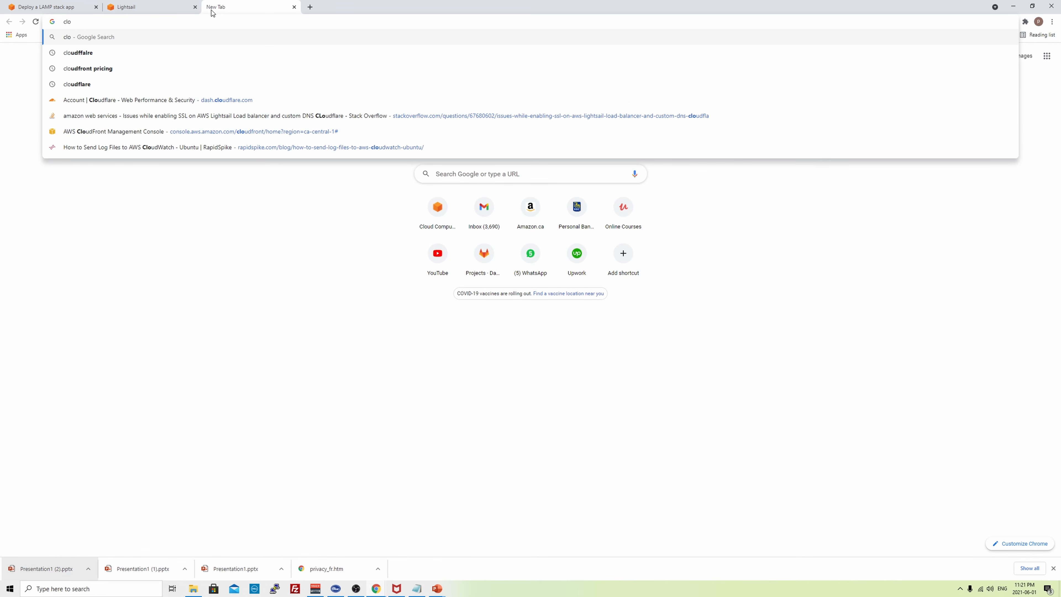
text(d)
key(BackSpace)
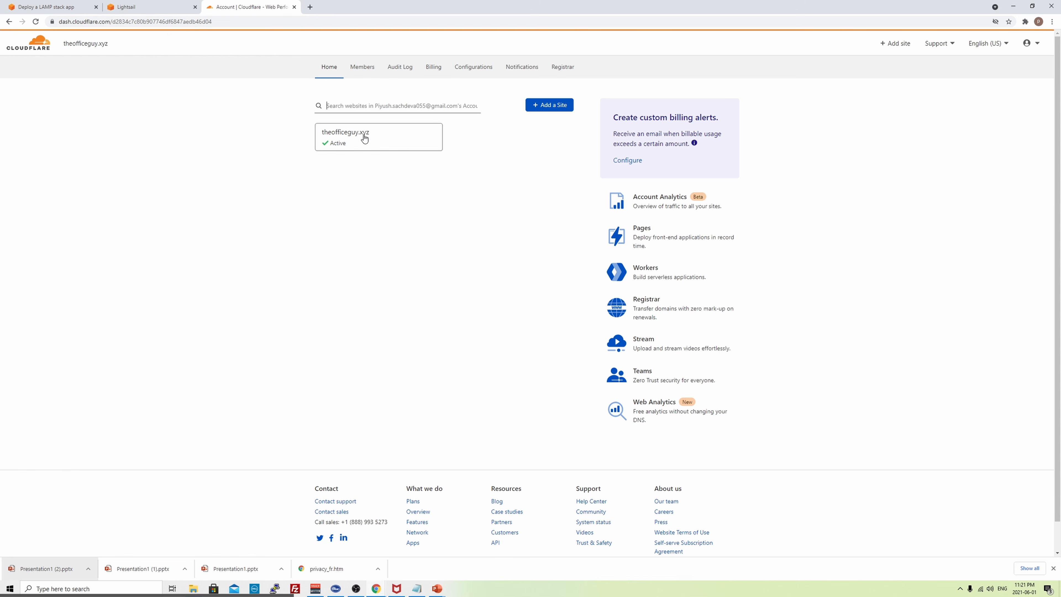
click(362, 135)
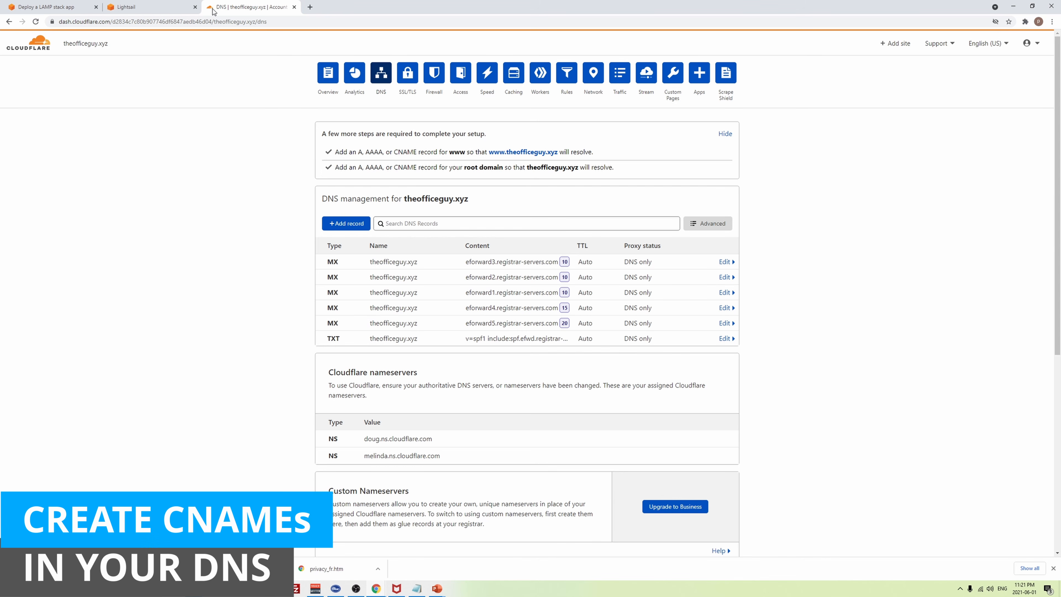
- Copy the www CNAME validation record name from Lightsail's certificate details
click(173, 6)
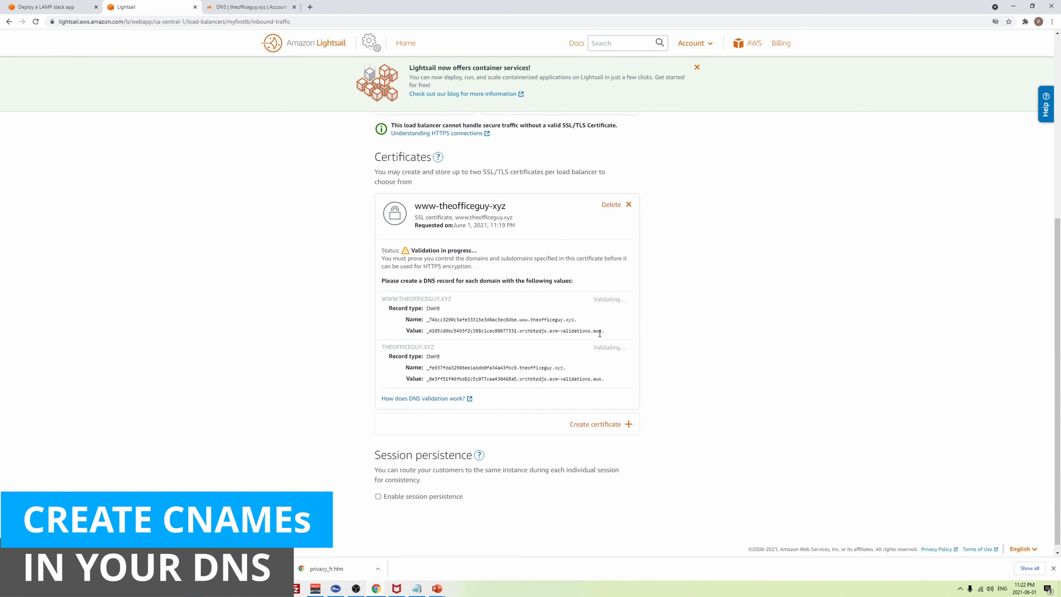
drag(583, 321, 428, 320)
key(ctrl+c)
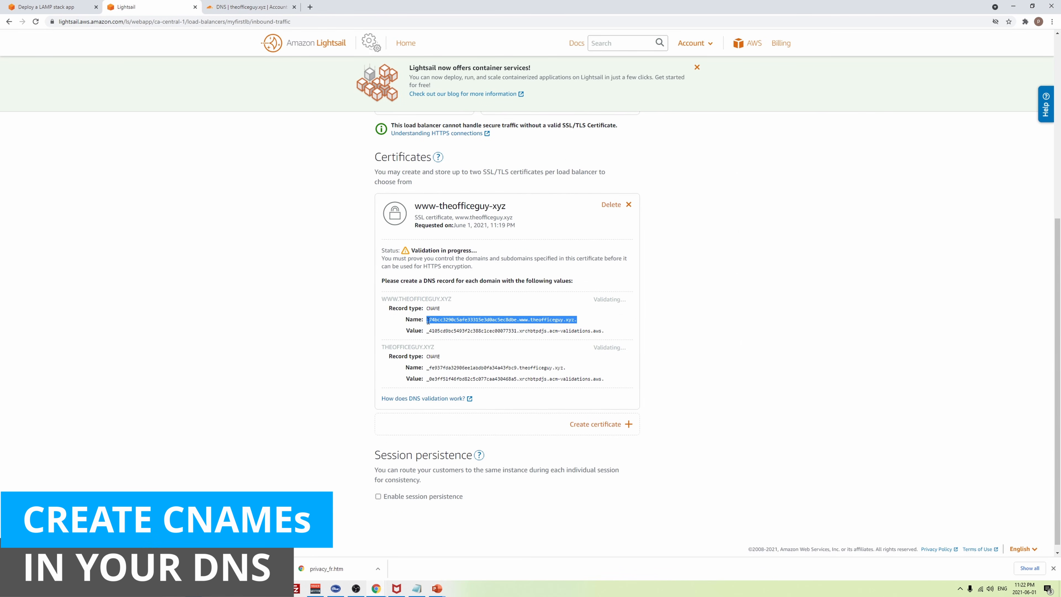
click(251, 7)
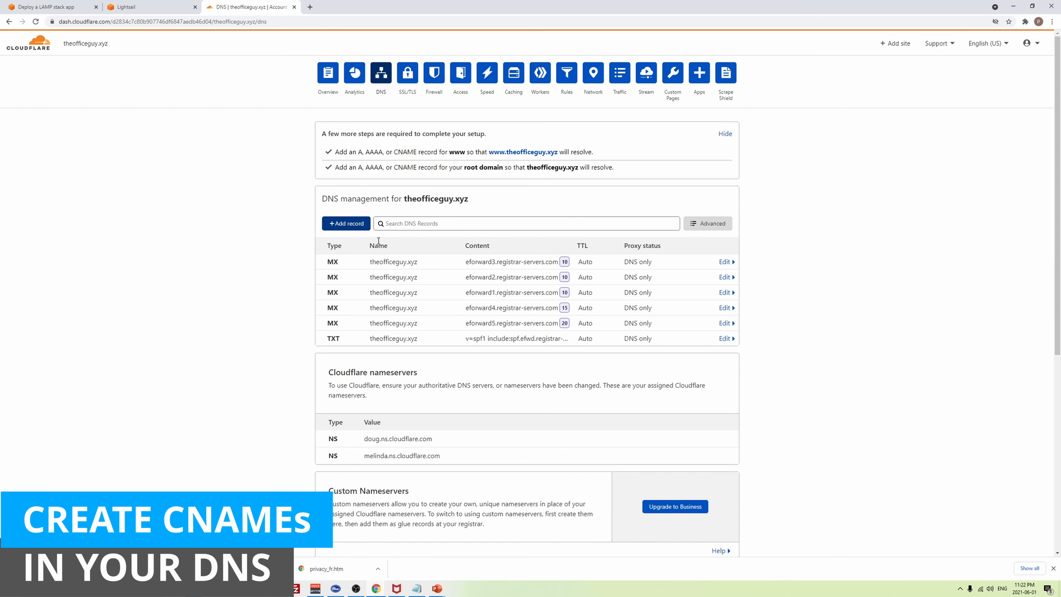
- Add a Cloudflare CNAME record named with the www validation name, domain suffix trimmed
click(351, 225)
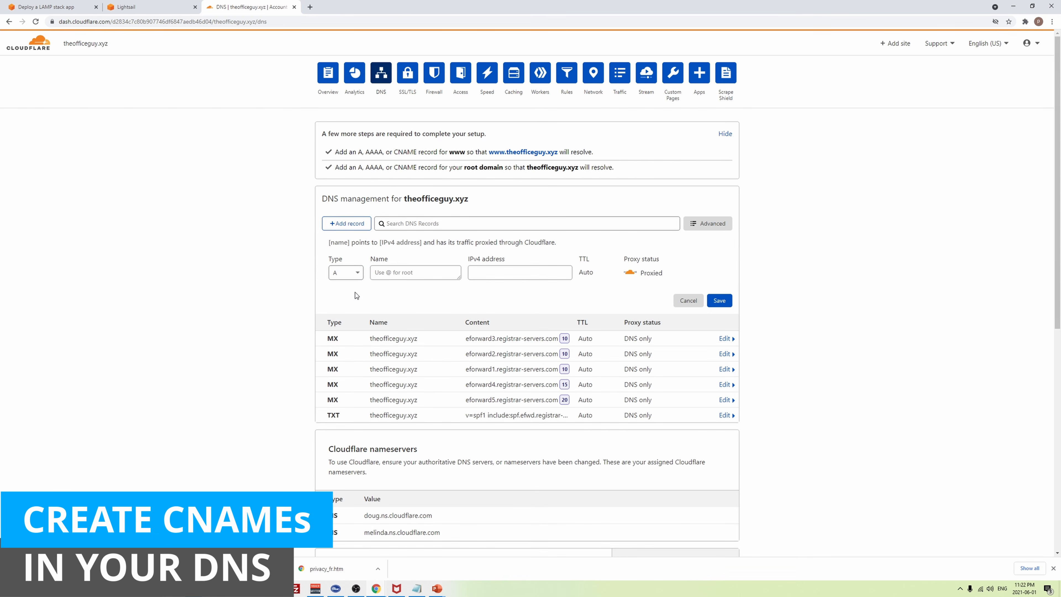
click(359, 275)
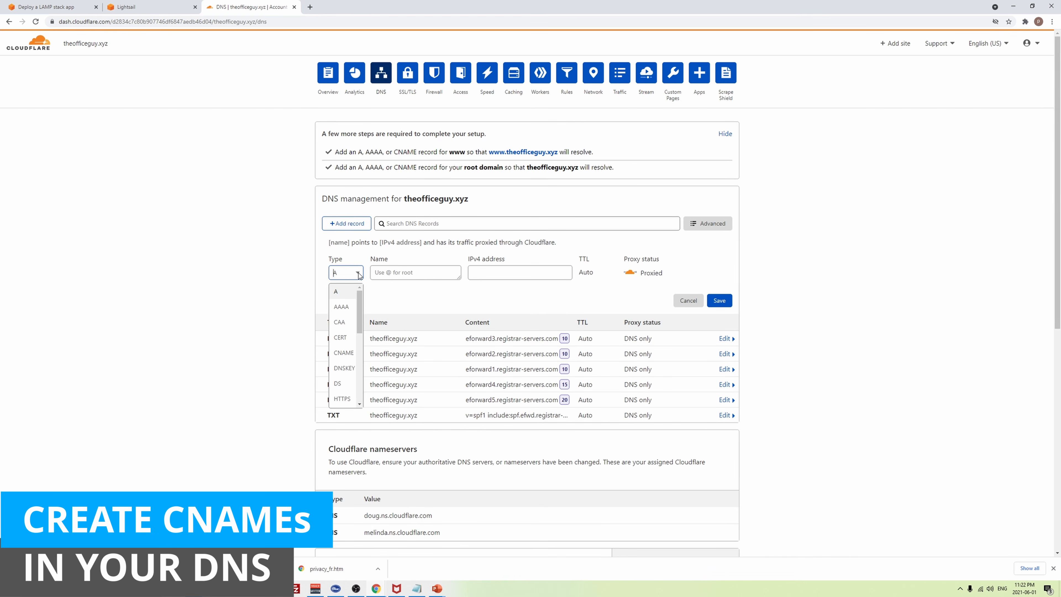
click(344, 352)
click(397, 276)
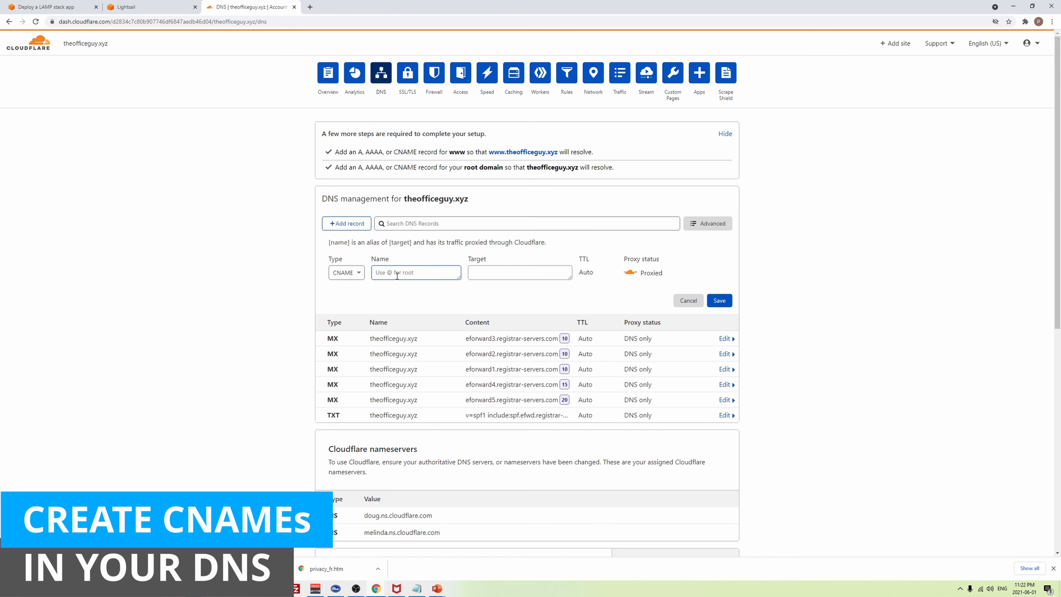
key(ctrl+v)
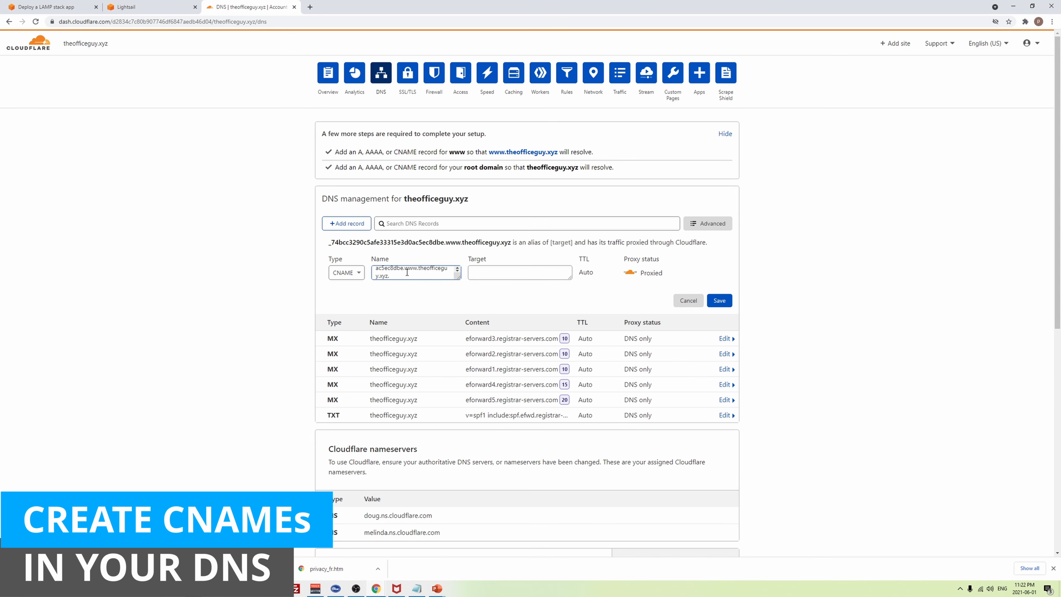
key(BackSpace)
key(BackSpace)
key(BackSpace)
key(BackSpace)
key(BackSpace)
key(BackSpace)
key(BackSpace)
key(BackSpace)
key(BackSpace)
key(BackSpace)
key(BackSpace)
key(BackSpace)
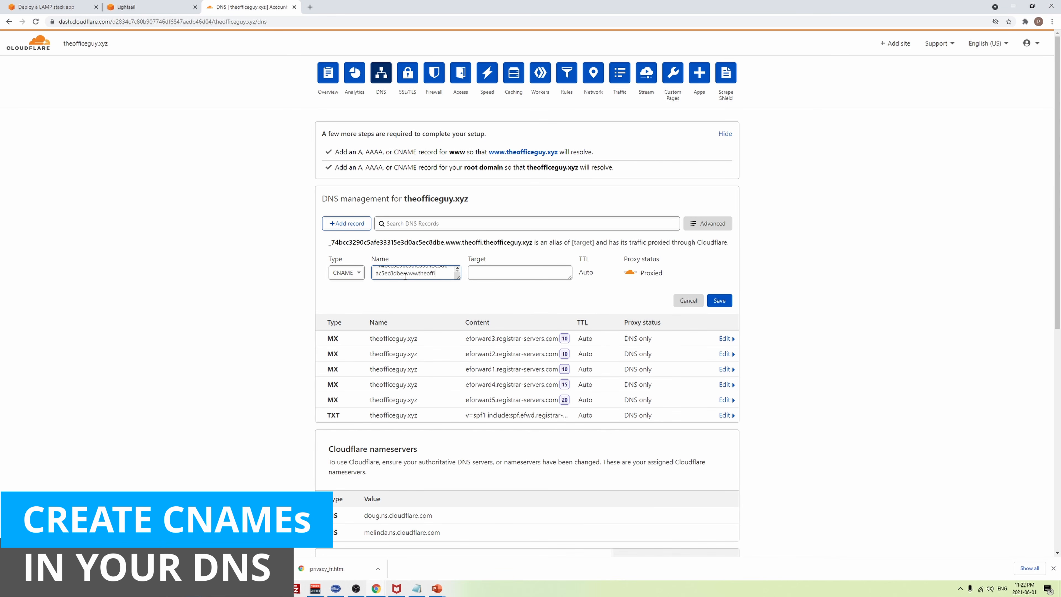
key(BackSpace)
key(BackSpace)
key(BackSpace)
key(BackSpace)
key(BackSpace)
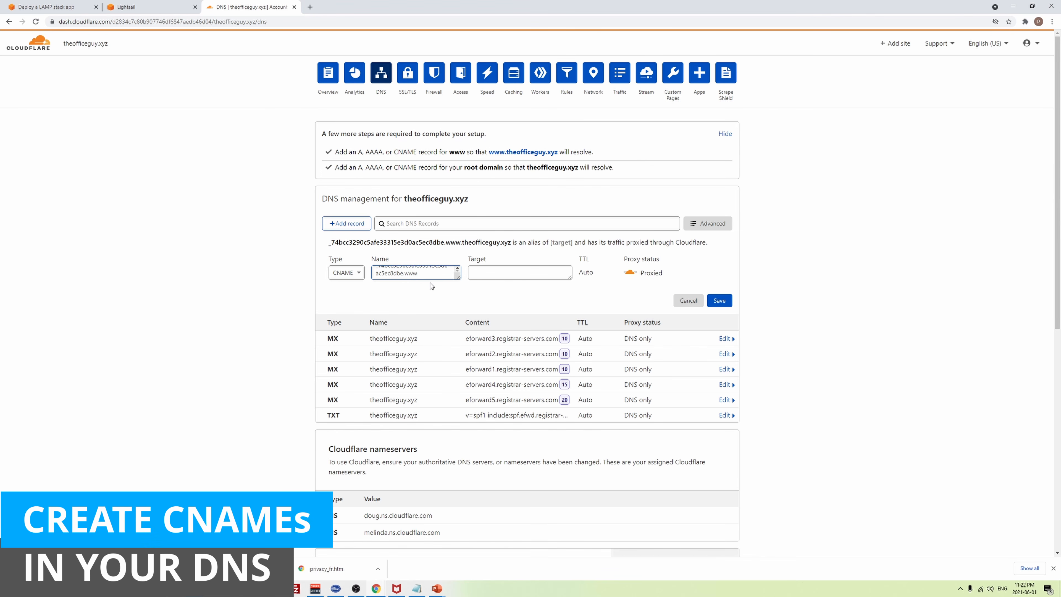
- Set the record's target to the acm-validations.aws value without trailing dot, make it DNS only, and save
click(154, 5)
triple_click(520, 330)
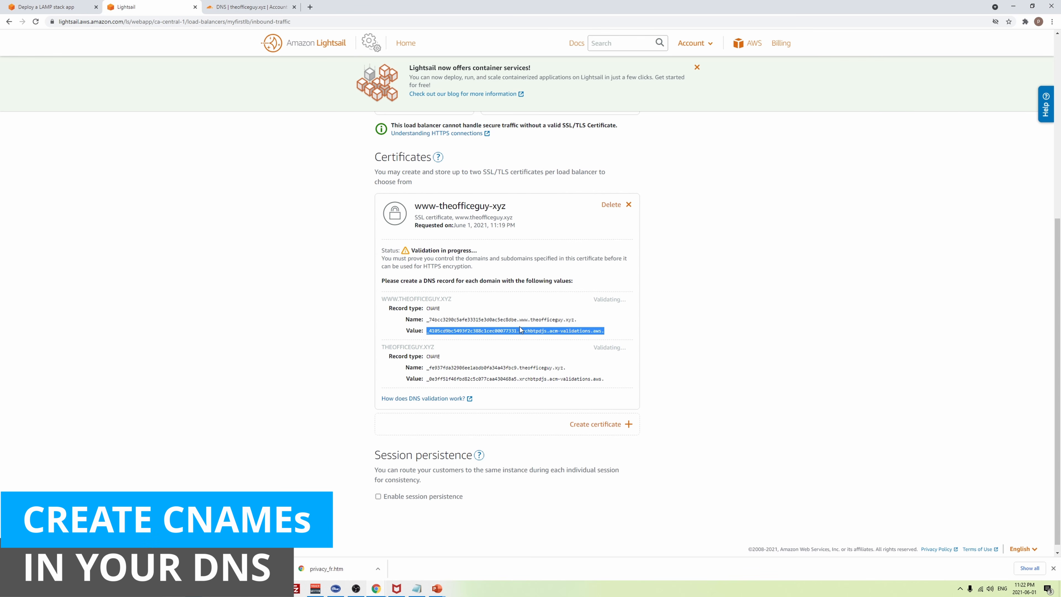
drag(437, 339, 426, 333)
key(ctrl+c)
click(283, 4)
key(ctrl+v)
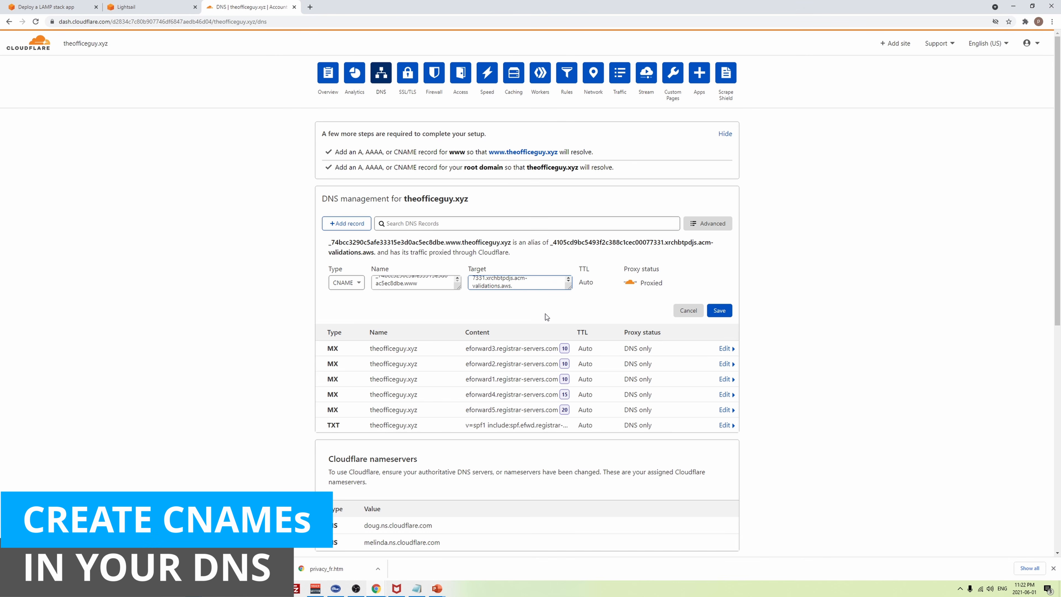
key(BackSpace)
click(630, 282)
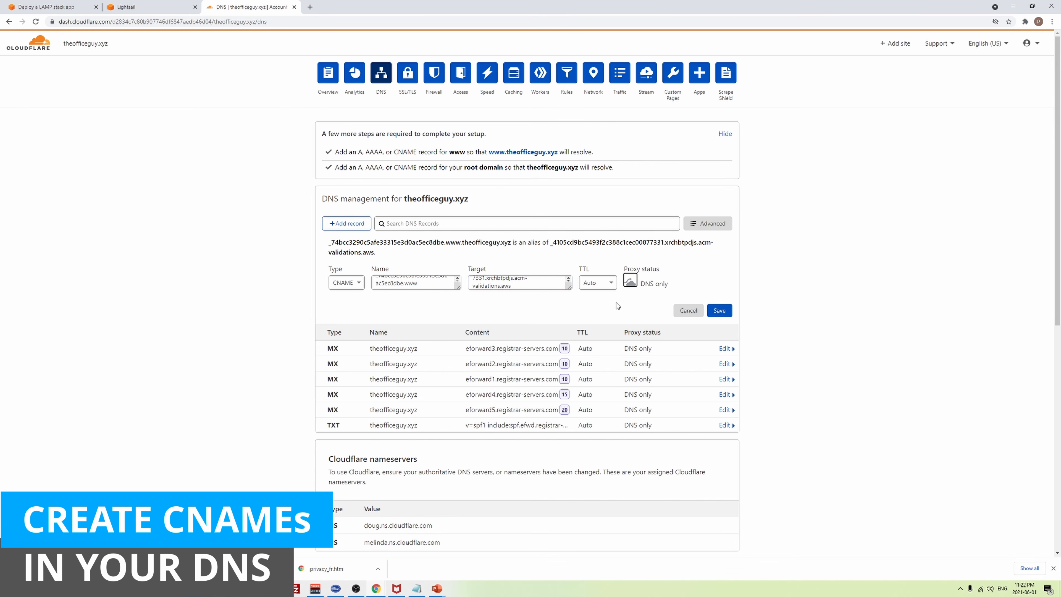
drag(458, 288, 460, 324)
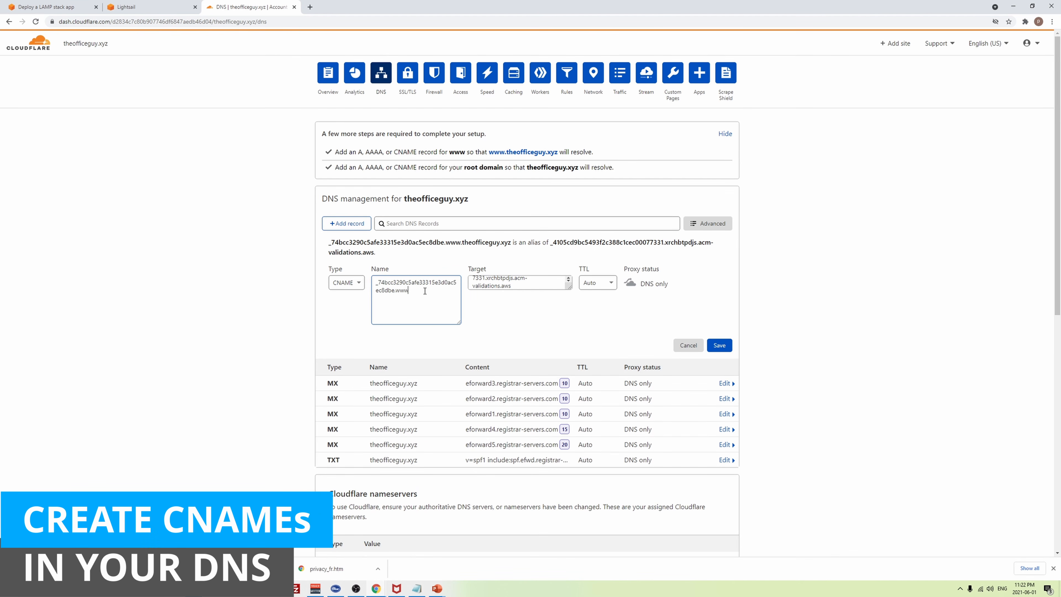
click(569, 287)
drag(569, 288, 570, 324)
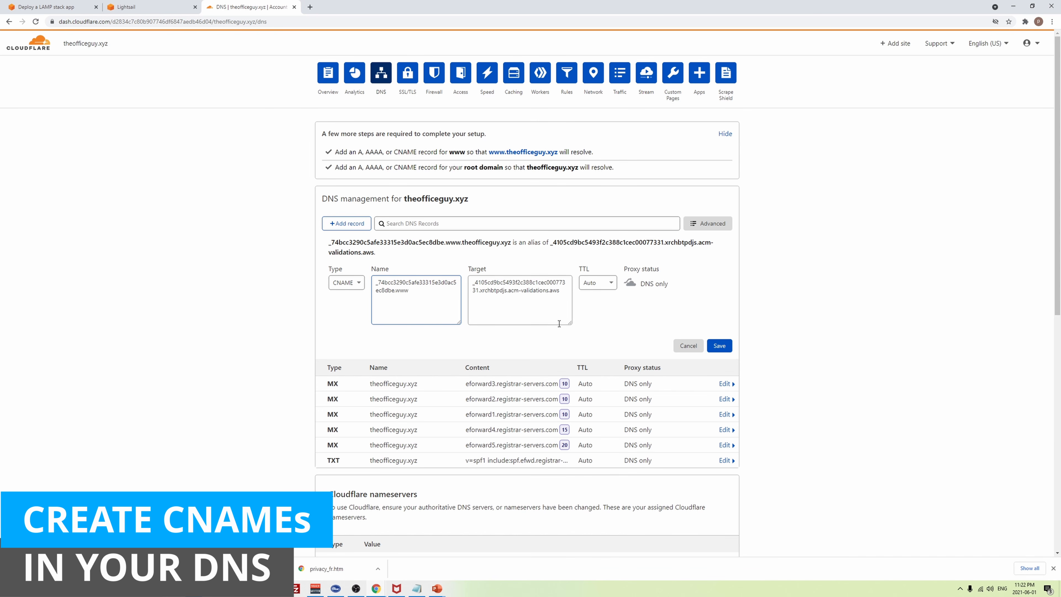
click(720, 345)
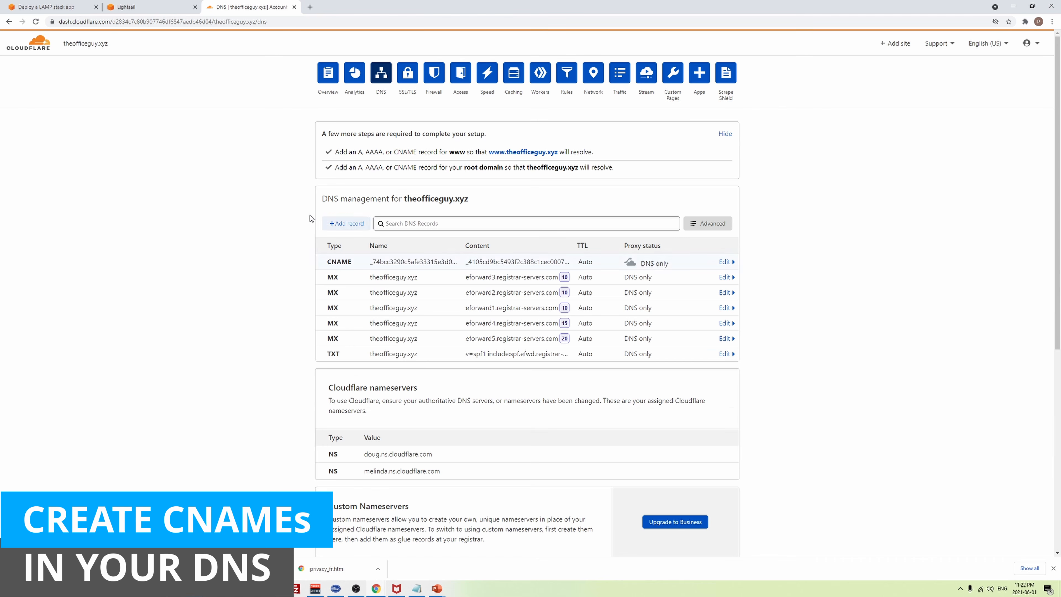
- Add a second CNAME record named with theofficeguy.xyz's validation name, domain suffix trimmed
click(144, 6)
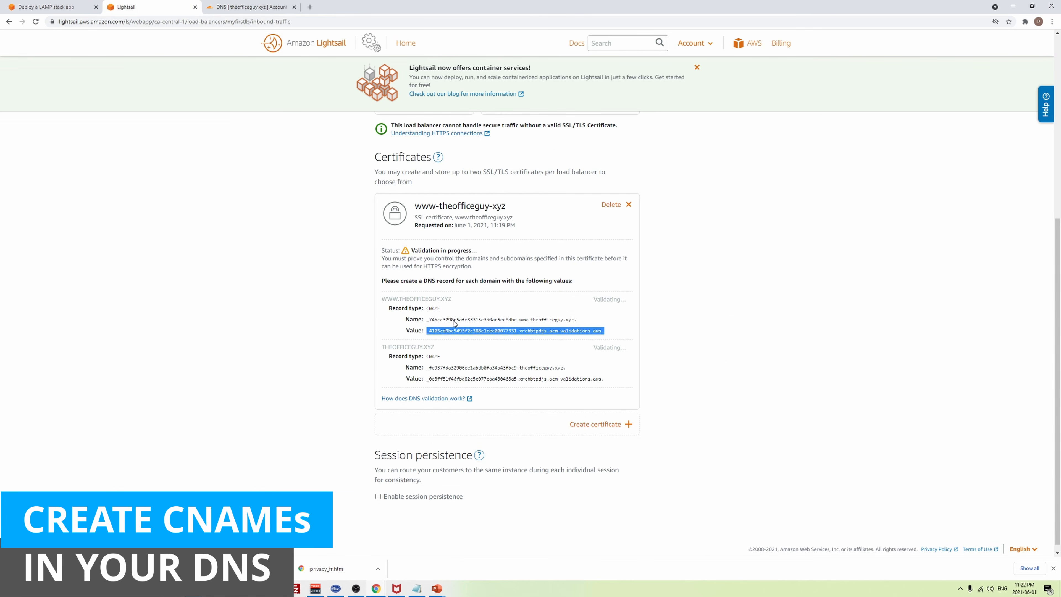
click(460, 356)
triple_click(427, 368)
key(ctrl+c)
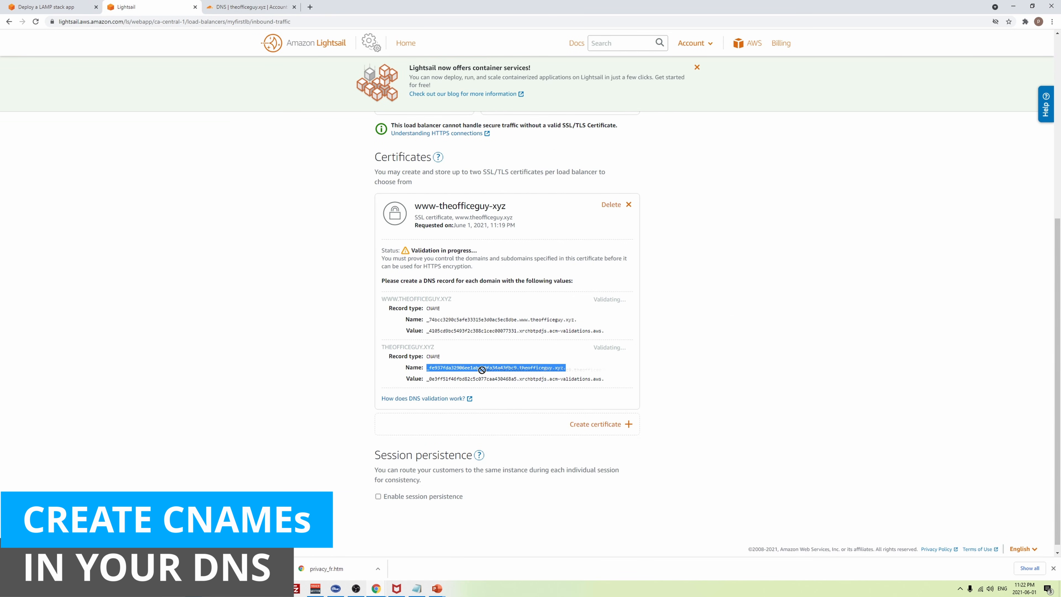
click(246, 3)
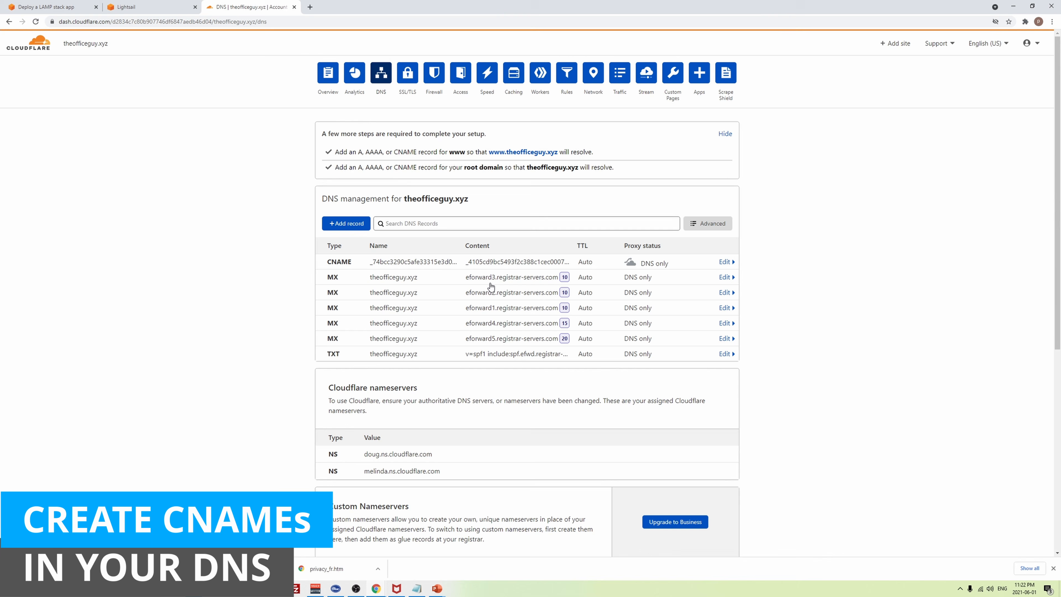
click(346, 223)
click(357, 272)
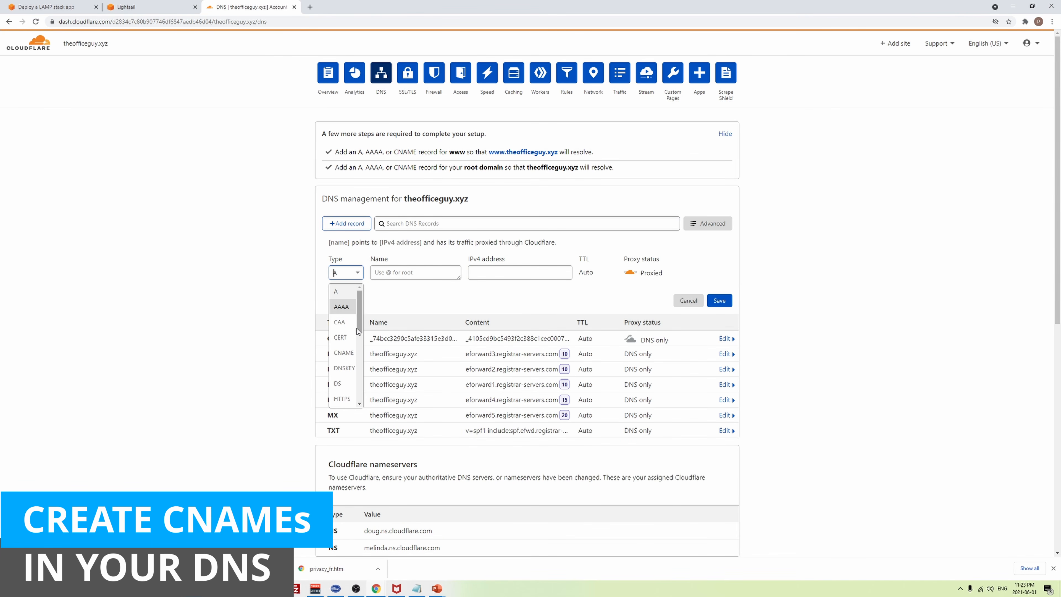
click(344, 352)
click(403, 272)
key(ctrl+v)
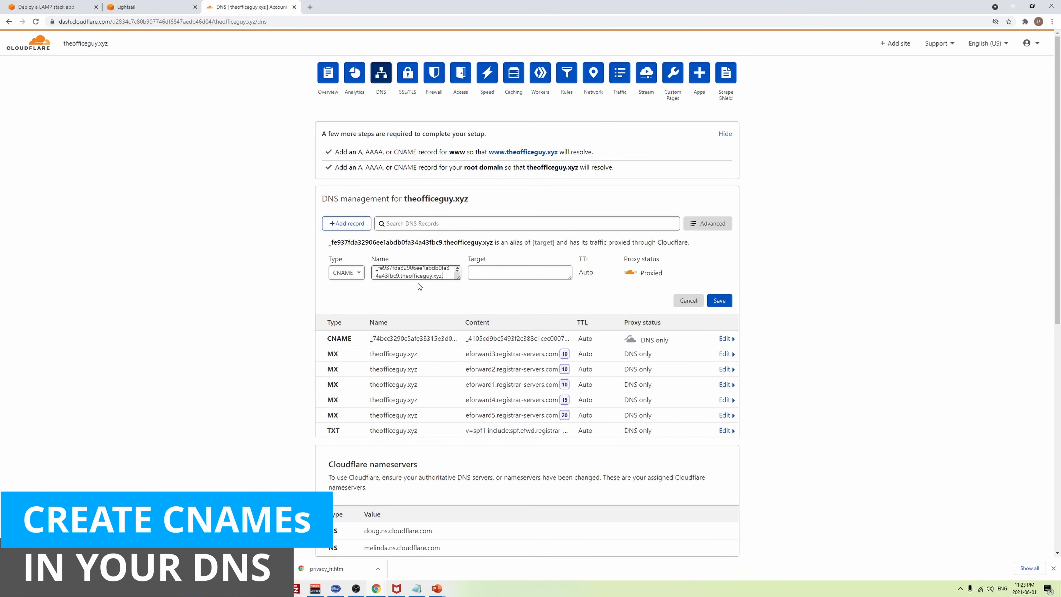
drag(459, 302, 459, 326)
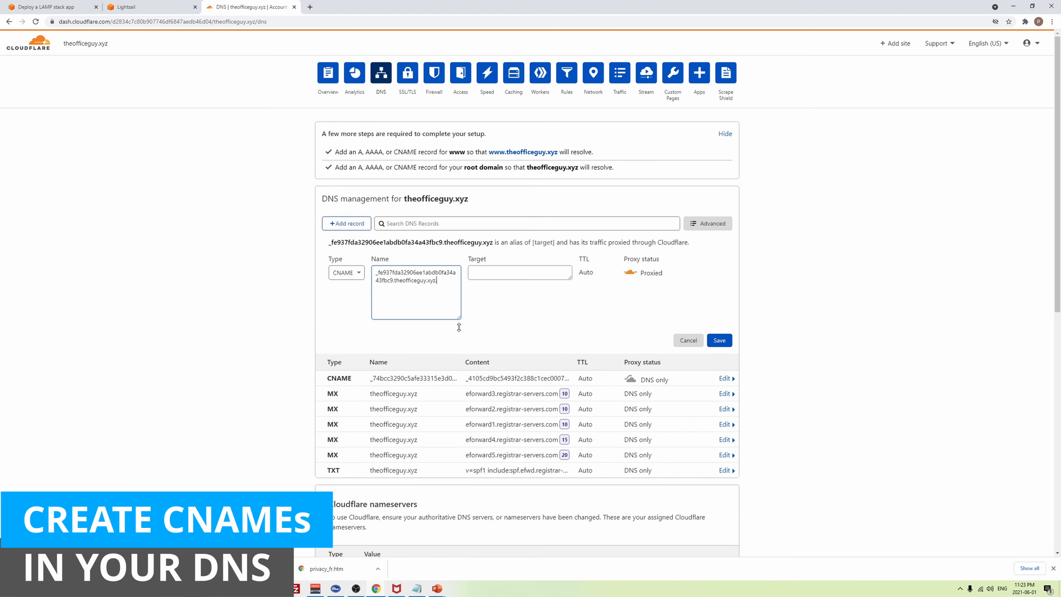
key(BackSpace)
key(BackSpace)
key(BackSpace)
key(BackSpace)
key(BackSpace)
key(BackSpace)
key(BackSpace)
key(BackSpace)
key(BackSpace)
key(BackSpace)
key(BackSpace)
key(BackSpace)
key(BackSpace)
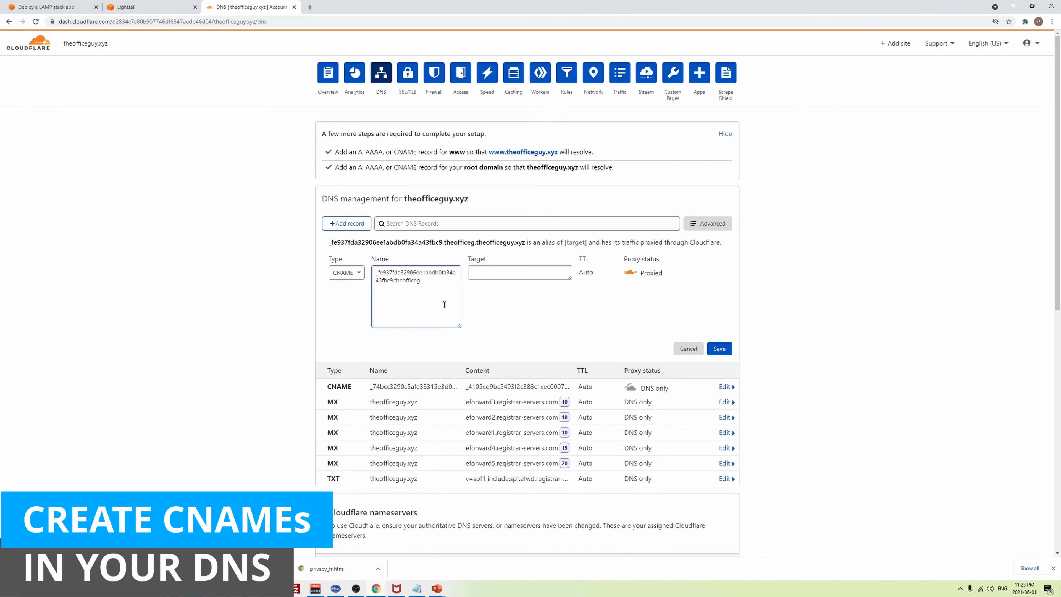
key(BackSpace)
key(BackSpace)
key(BackSpace)
key(BackSpace)
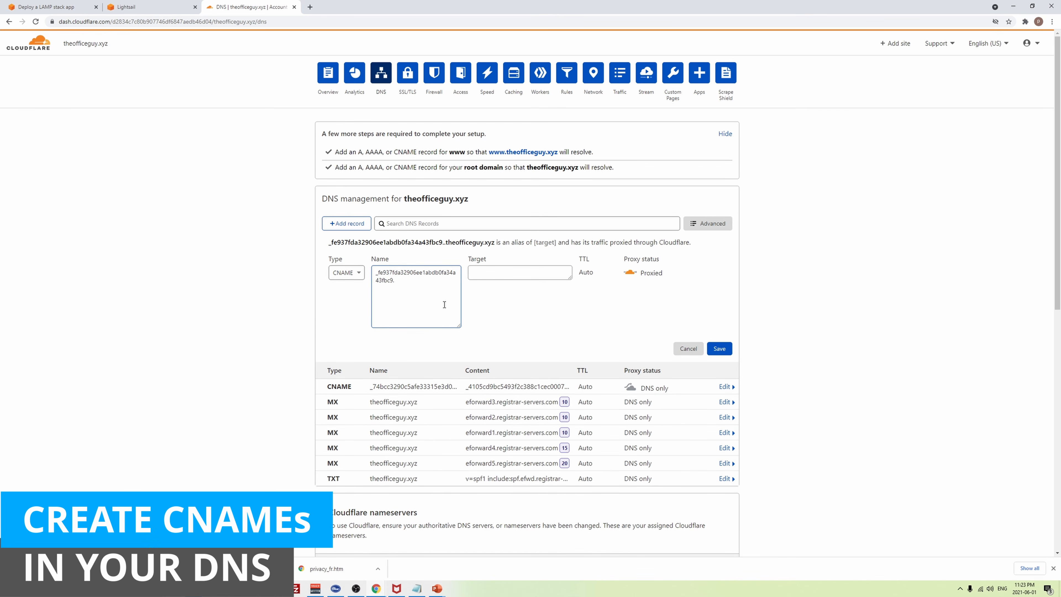
- Paste the matching AWS validation value as target, set DNS only, and save; the certificate turns Valid
click(152, 6)
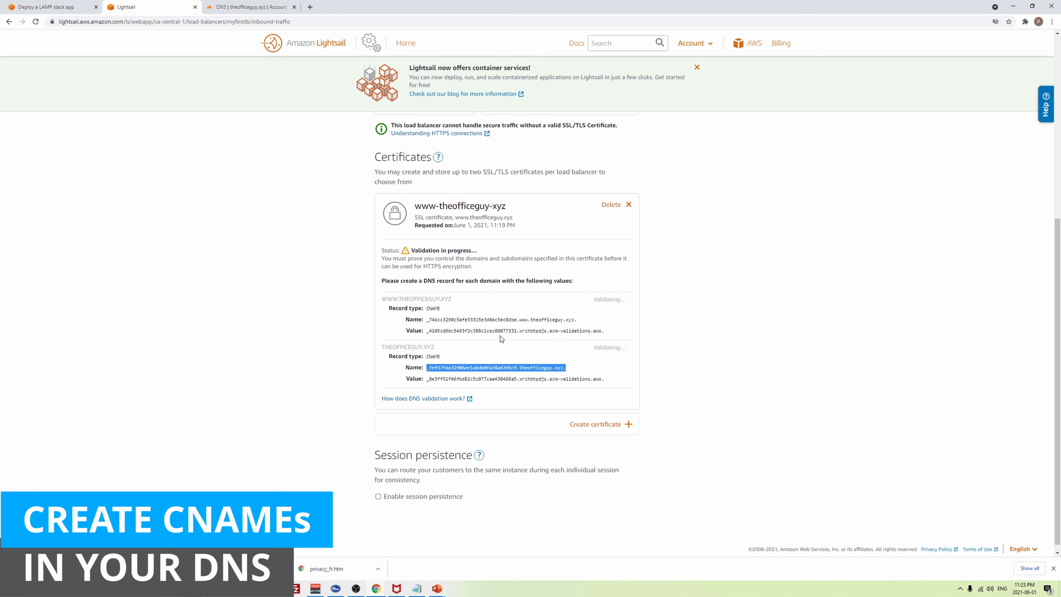
click(518, 378)
key(ctrl+c)
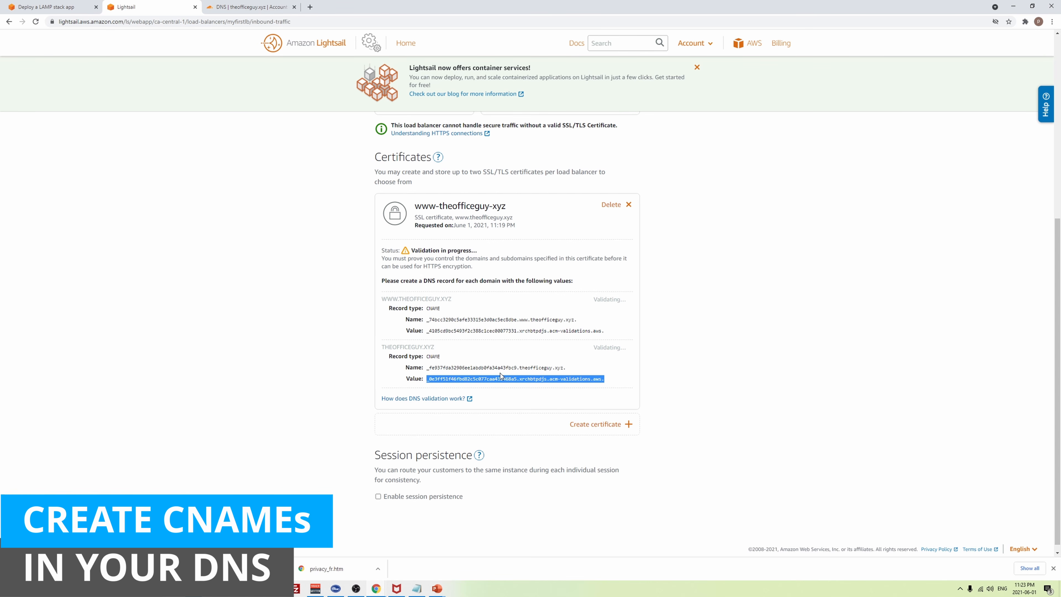
click(250, 6)
click(540, 270)
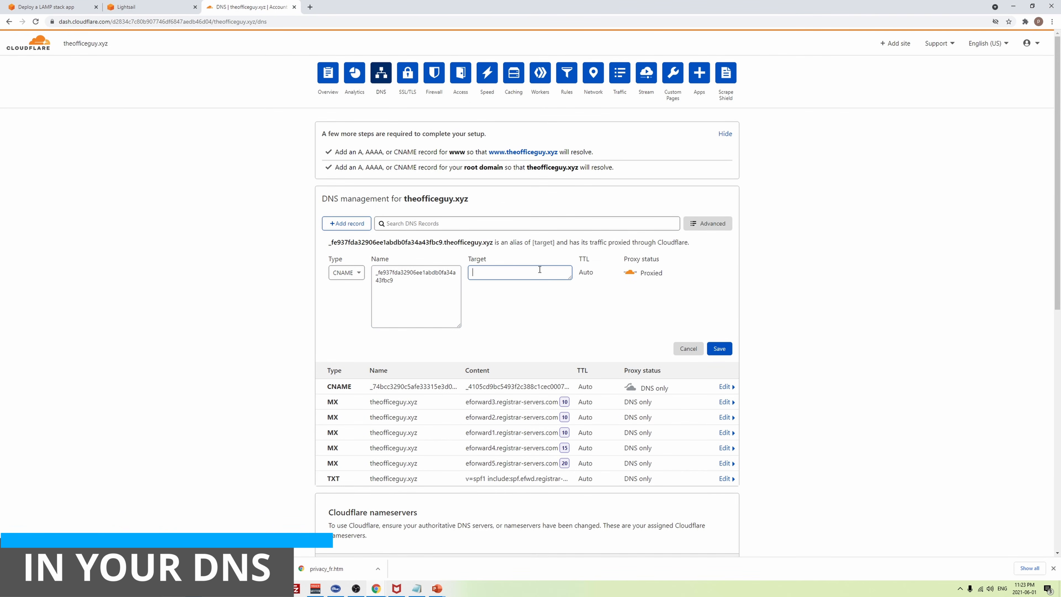
key(ctrl+v)
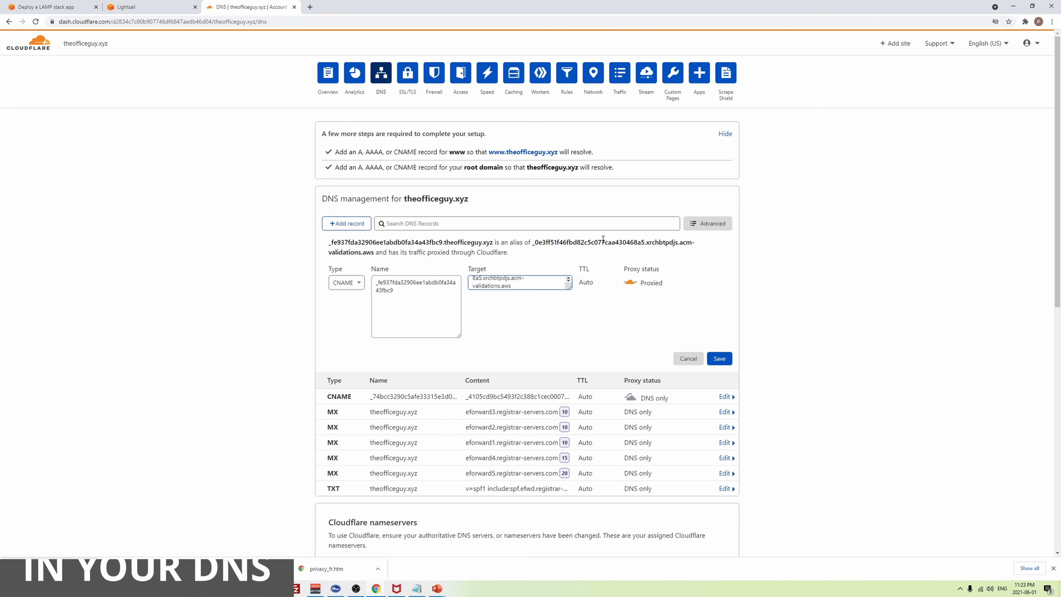
click(630, 282)
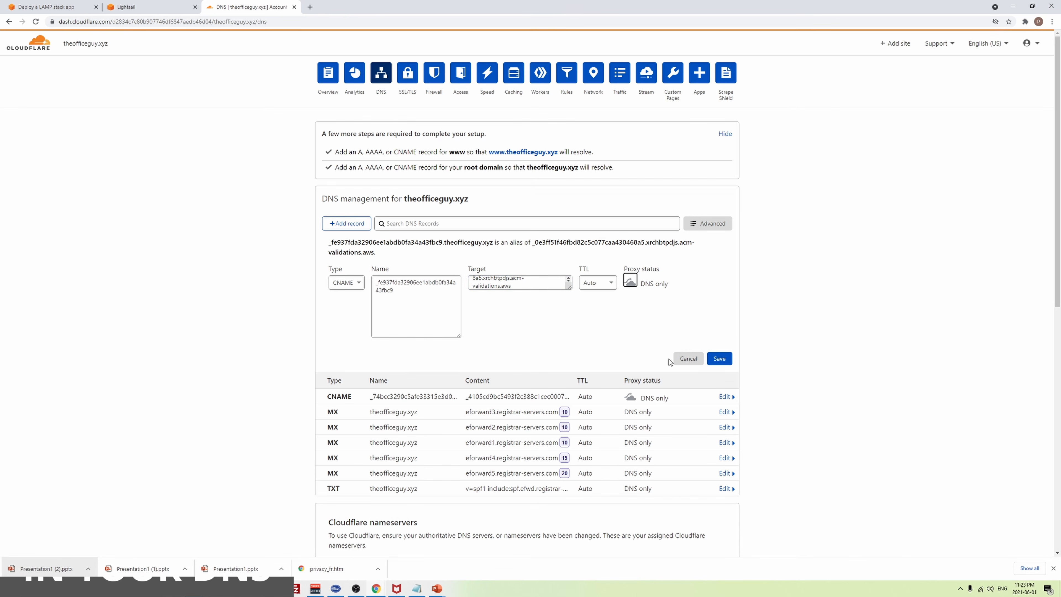
click(720, 359)
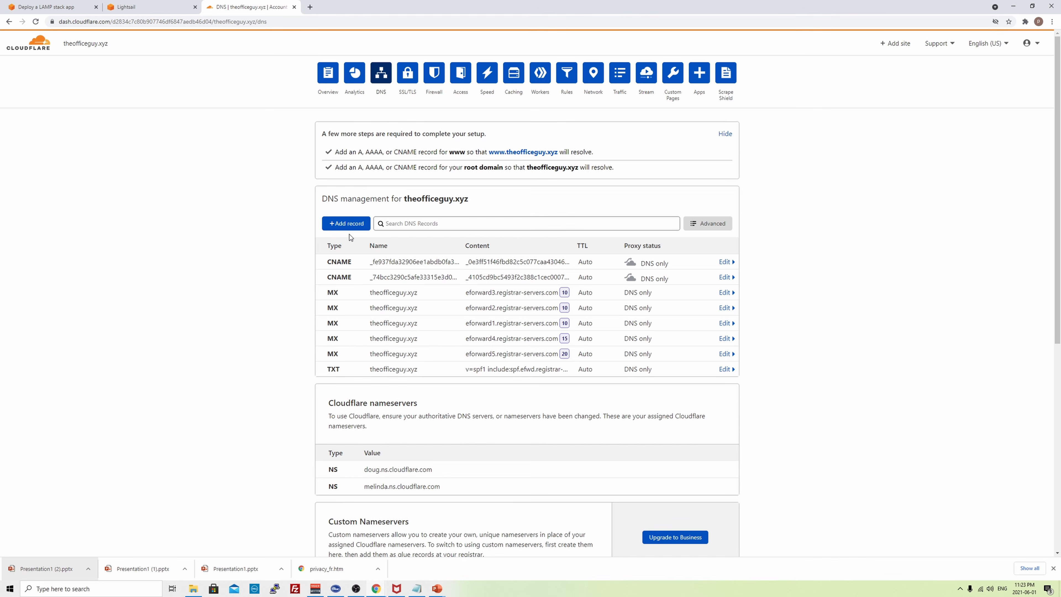
click(167, 6)
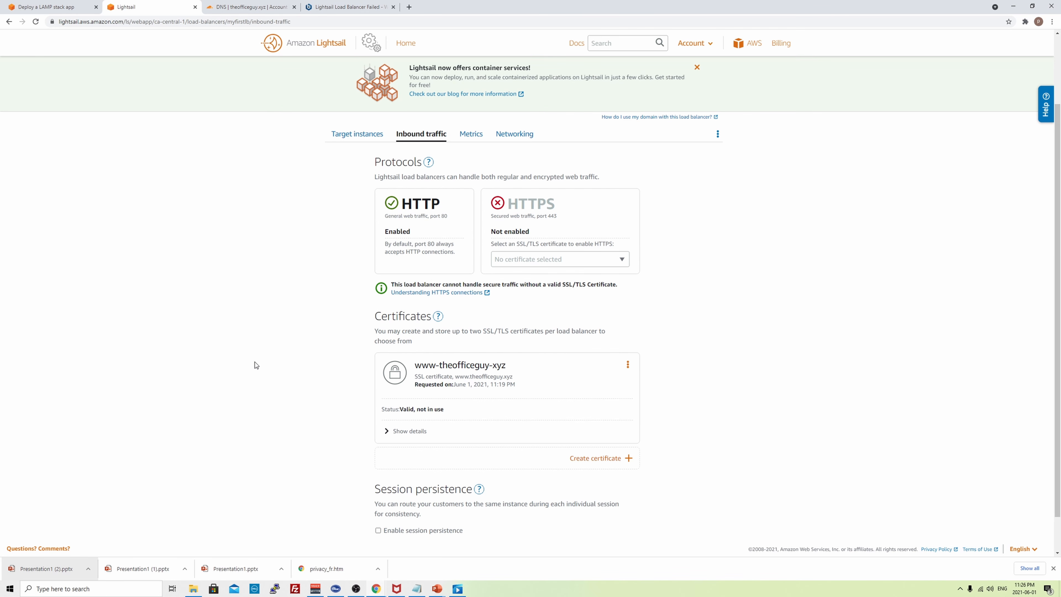
- Check the www-theofficeguy-xyz certificate's Valid status and full details
double_click(400, 409)
click(388, 430)
scroll(507, 389, down, 1)
scroll(508, 389, down, 3)
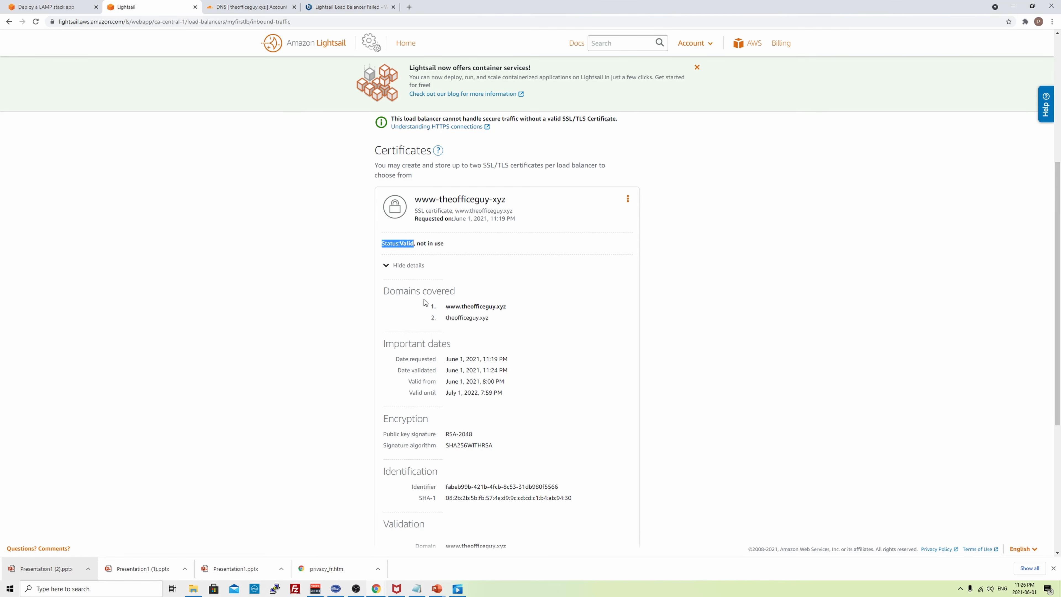
scroll(470, 320, down, 2)
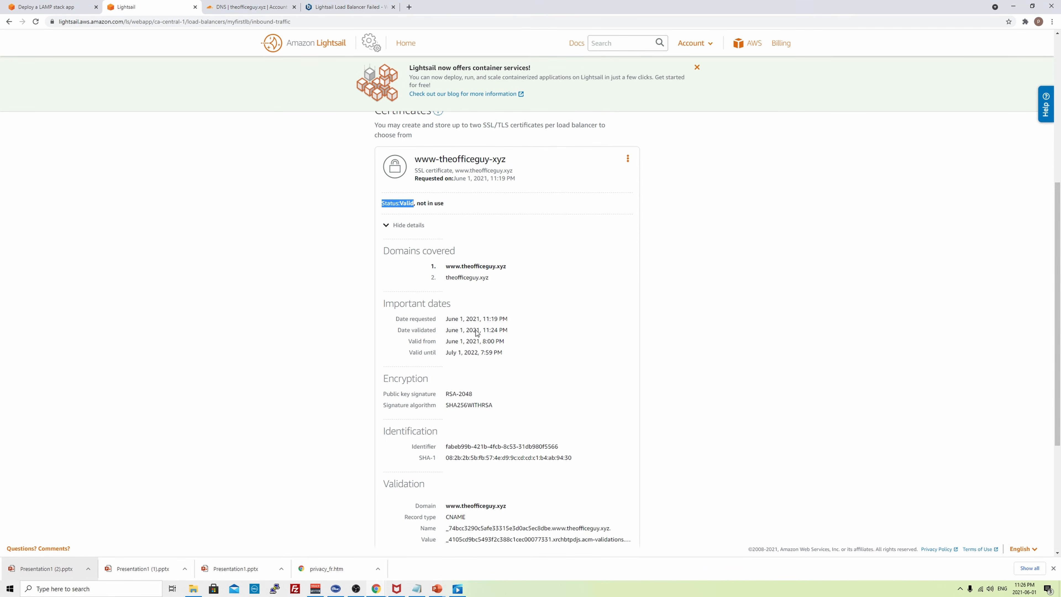
scroll(469, 314, down, 2)
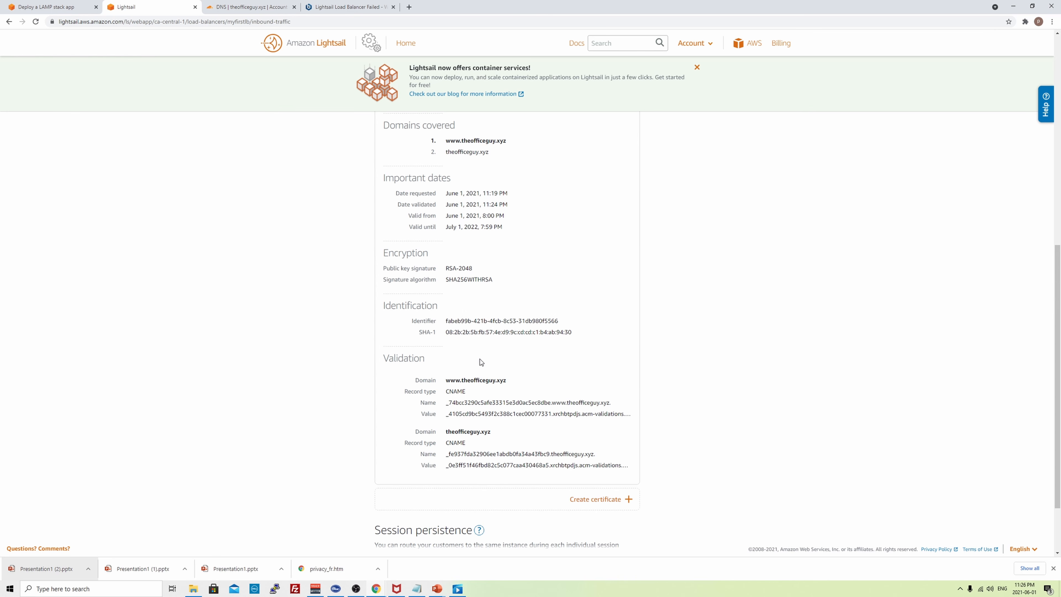
scroll(487, 395, up, 8)
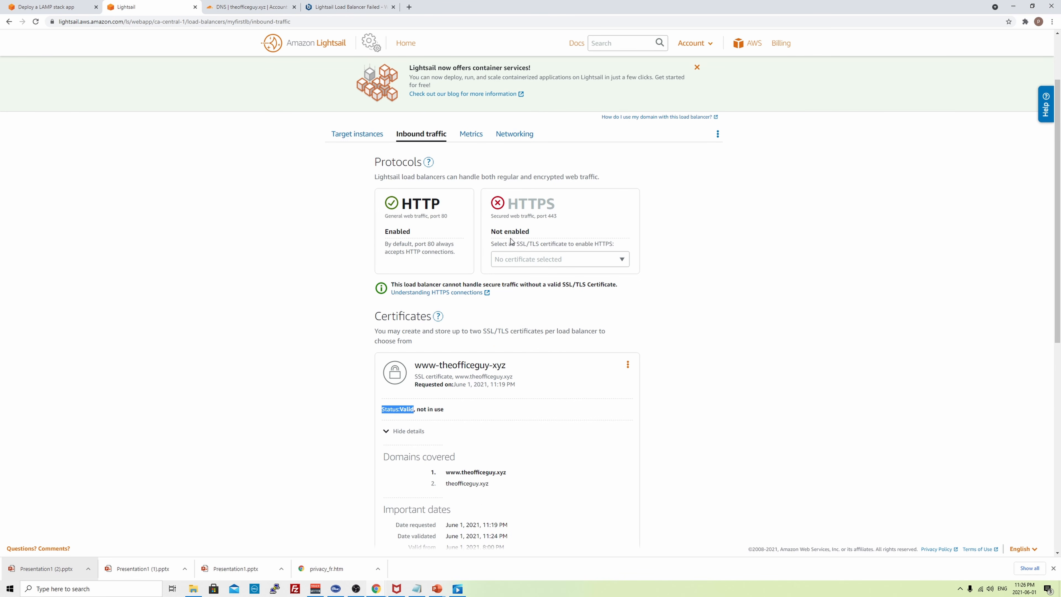
- Enable HTTPS on myfirstlb using the www-theofficeguy-xyz certificate and view its target instances
click(622, 261)
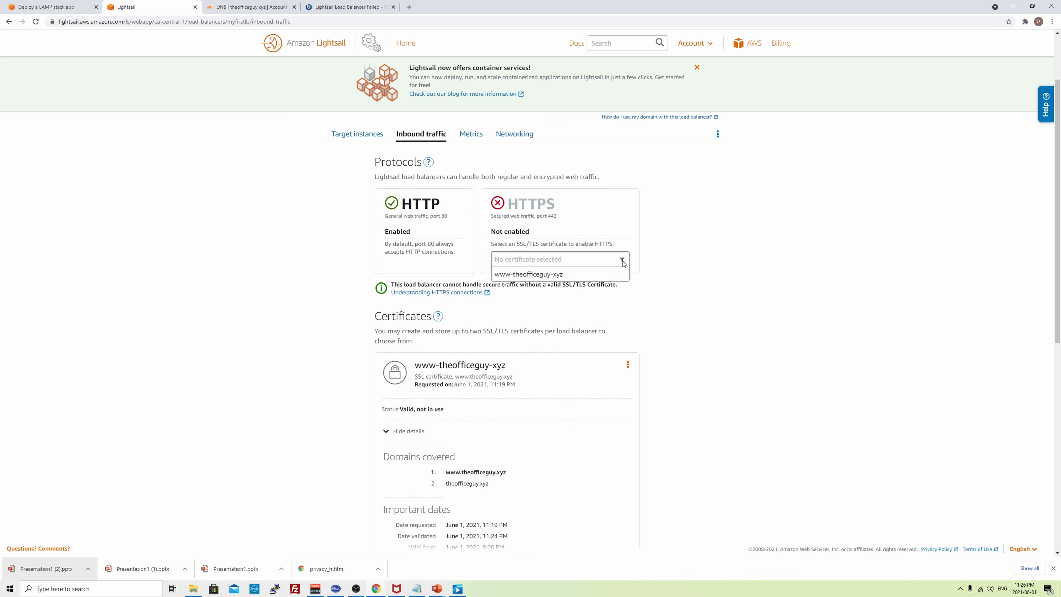
click(549, 276)
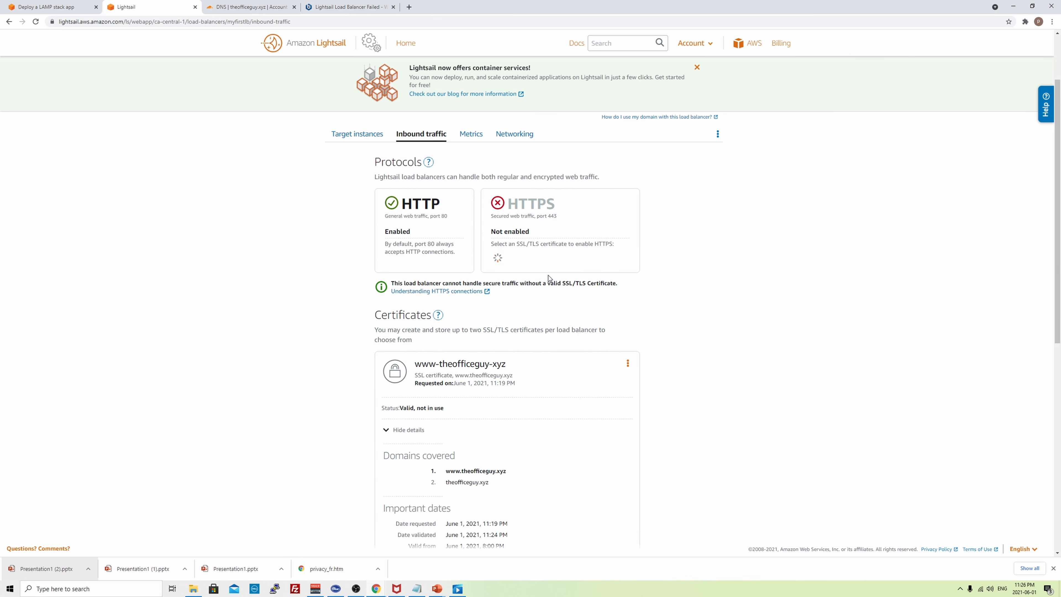
scroll(680, 318, down, 8)
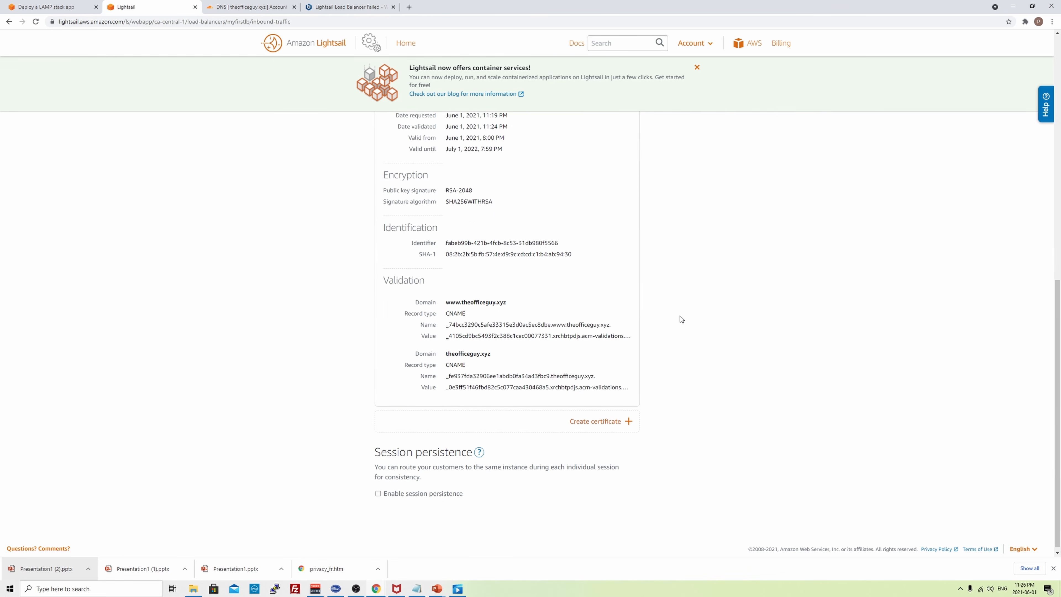
scroll(679, 318, up, 10)
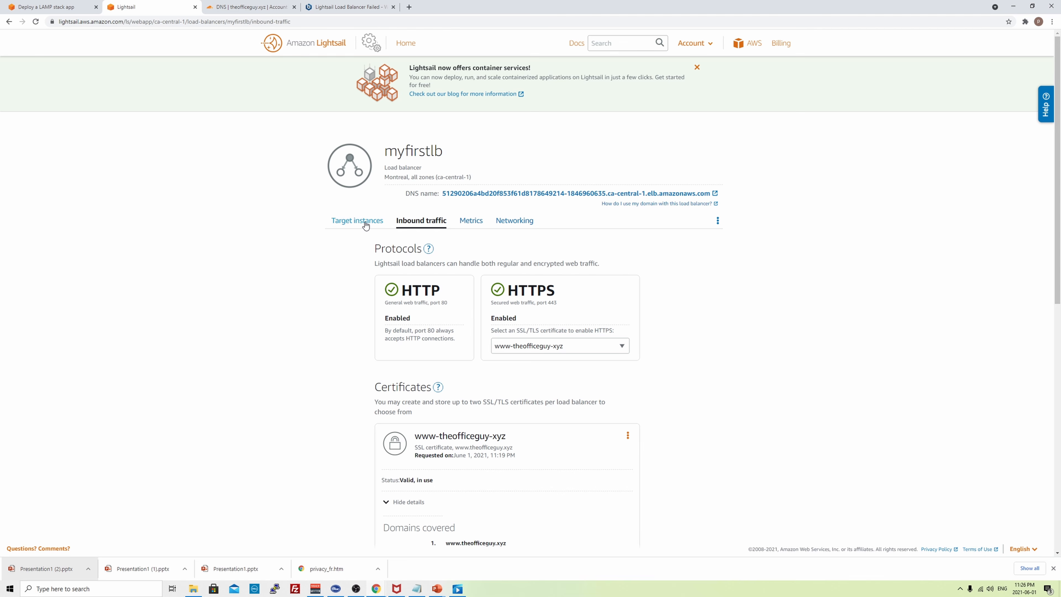
click(365, 224)
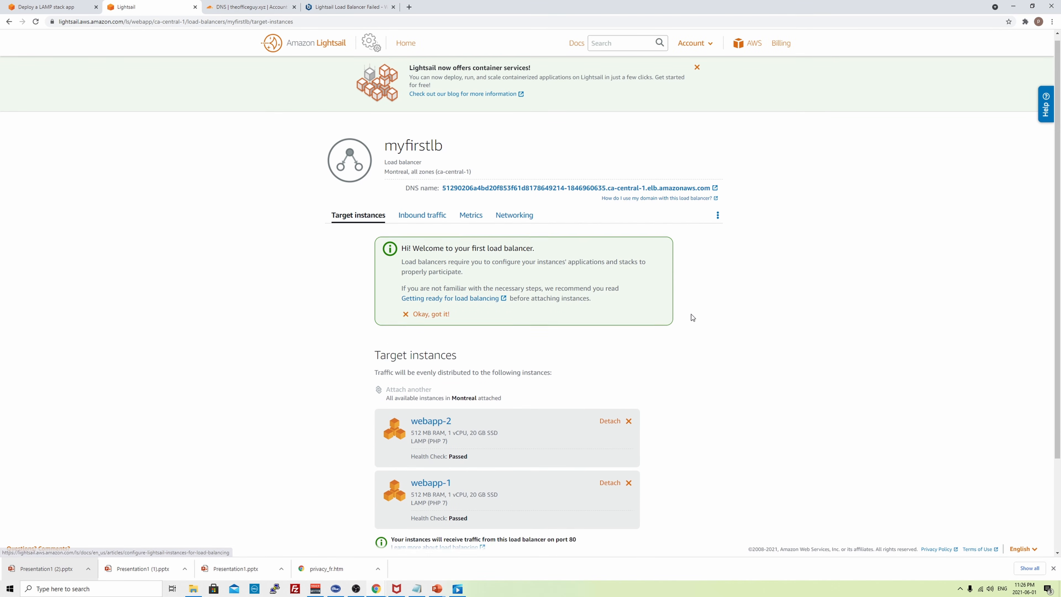
- Confirm webapp-1 and webapp-2 show Health Check: Passed, then start a new browser tab
scroll(691, 314, down, 3)
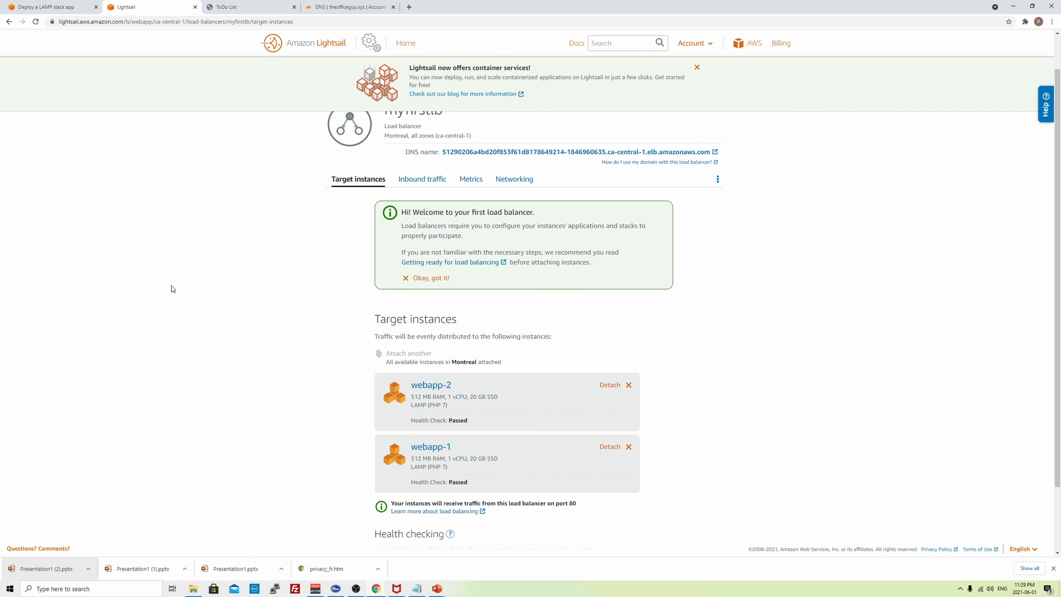
click(410, 7)
- Load the Bitnami 'Lightsail Load Balancer Failed' thread and locate its bitnami.conf editing command
text(https://community.bitnami.com/t/lightsail-load-balancer-failed/81546/13)
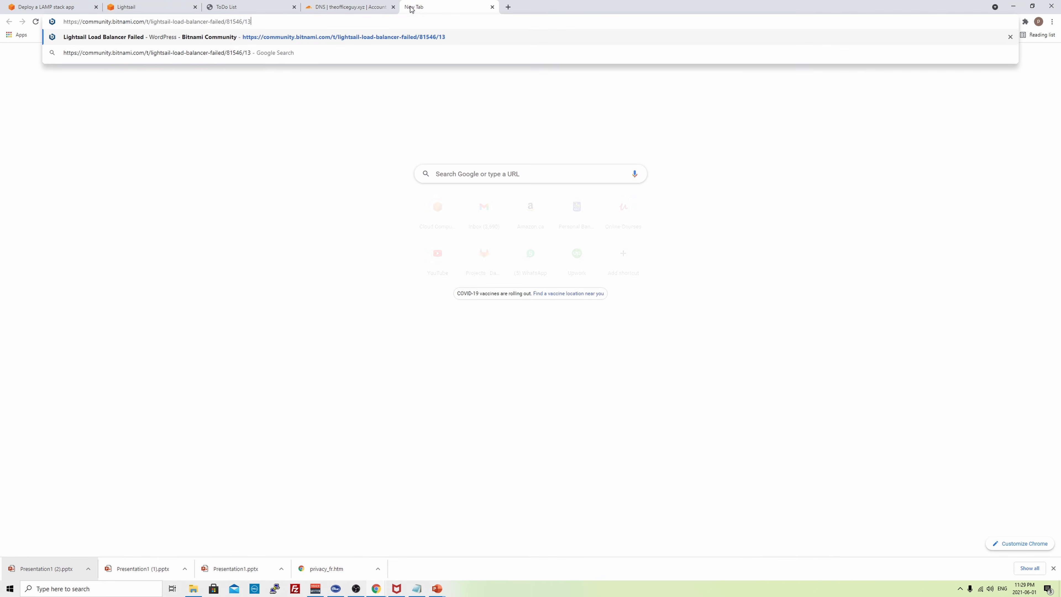
key(Return)
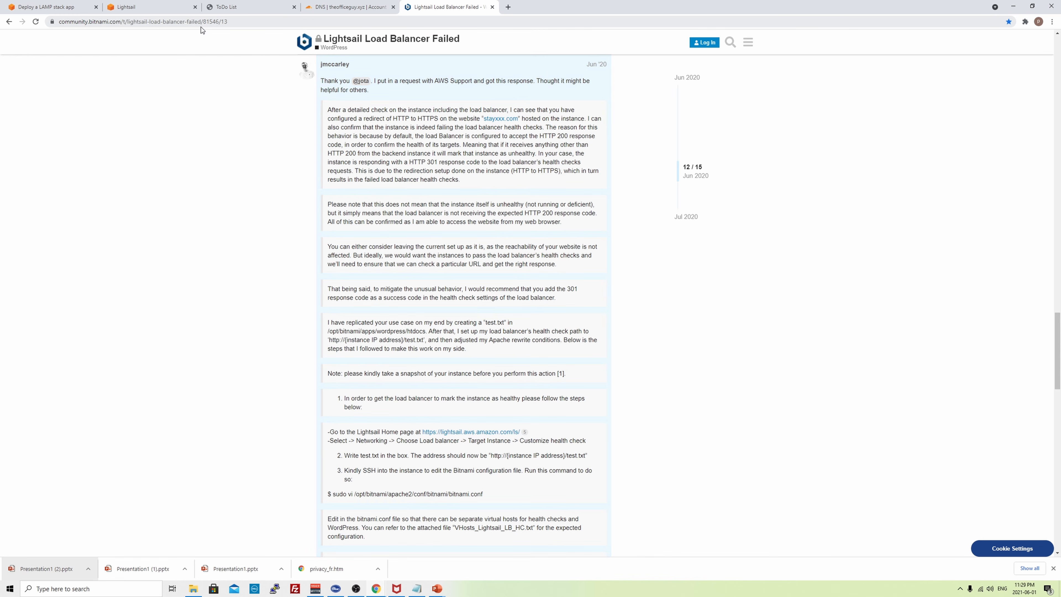
scroll(444, 281, down, 5)
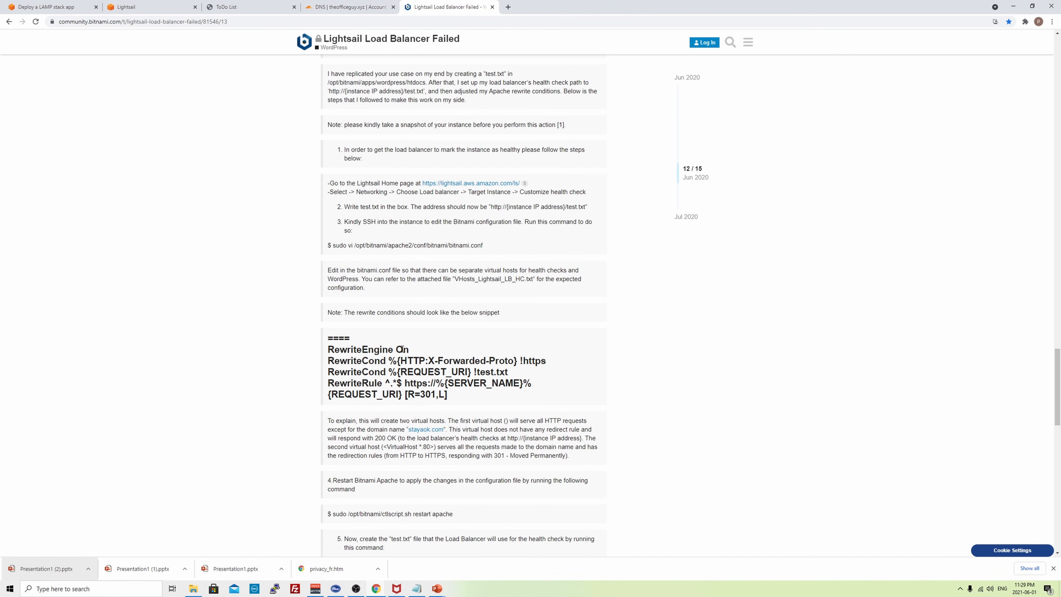
drag(491, 249, 347, 246)
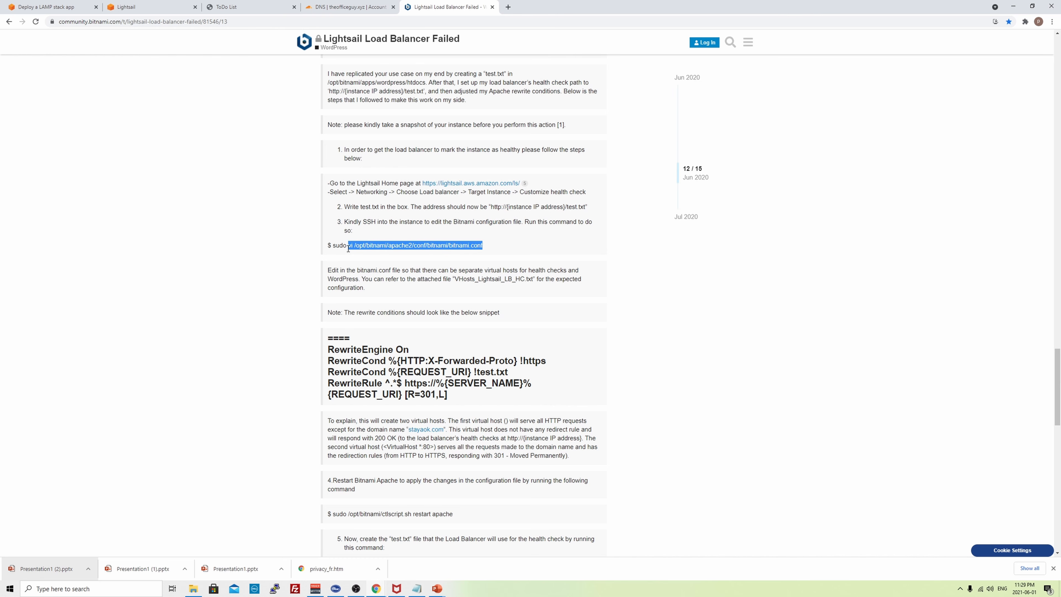
click(416, 234)
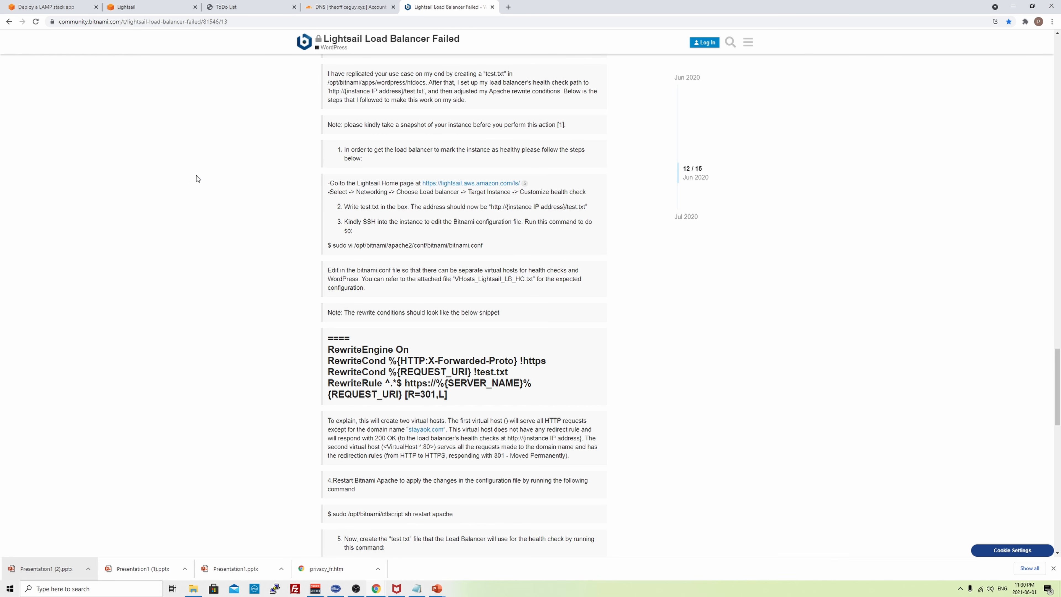
click(134, 6)
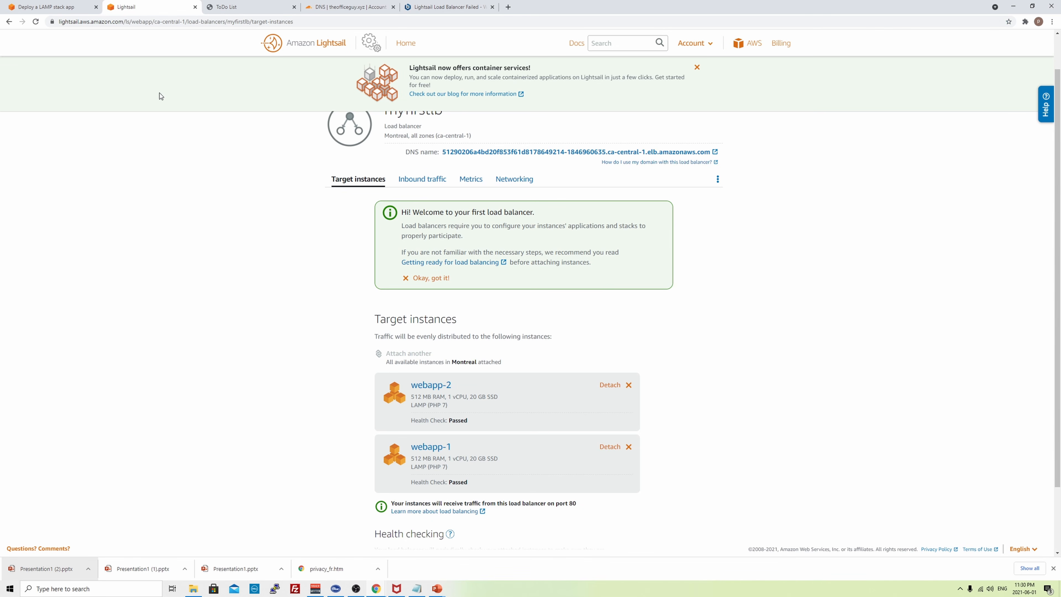
- Open a browser SSH session to webapp-1
scroll(272, 284, down, 1)
click(428, 406)
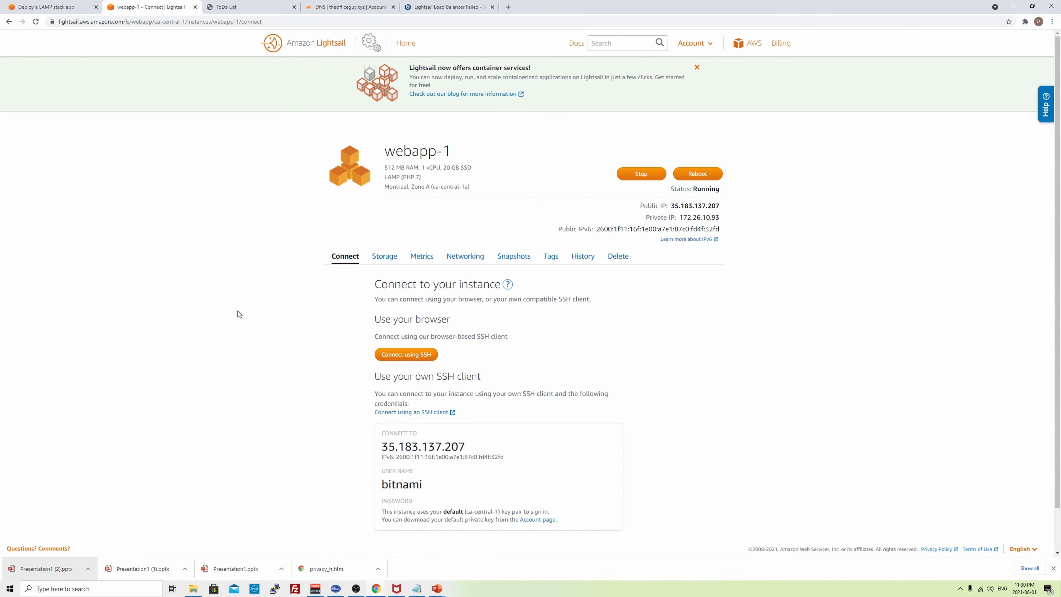
scroll(239, 312, down, 1)
click(401, 308)
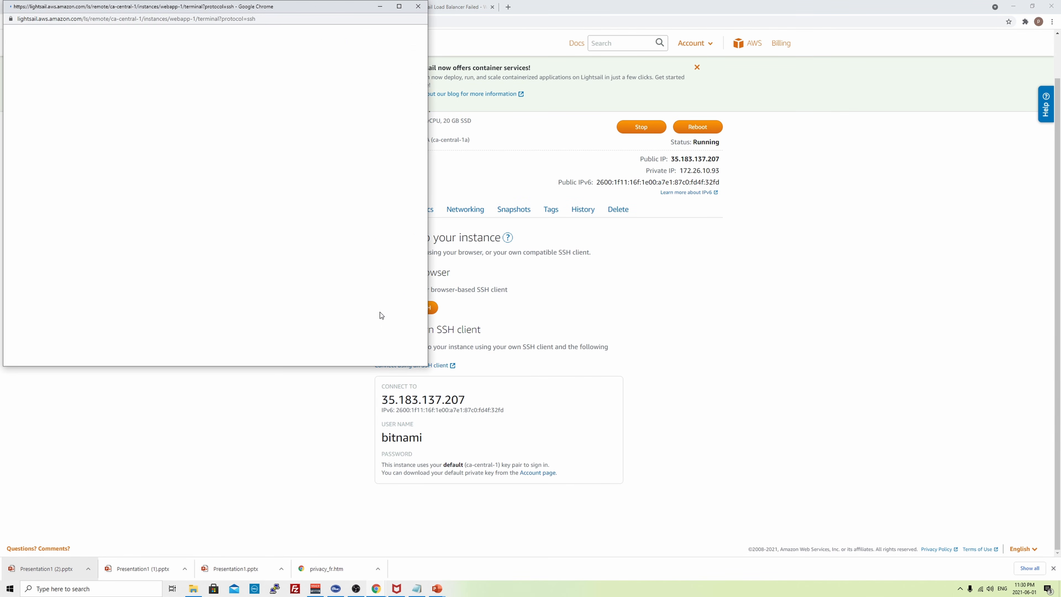
drag(215, 13, 383, 120)
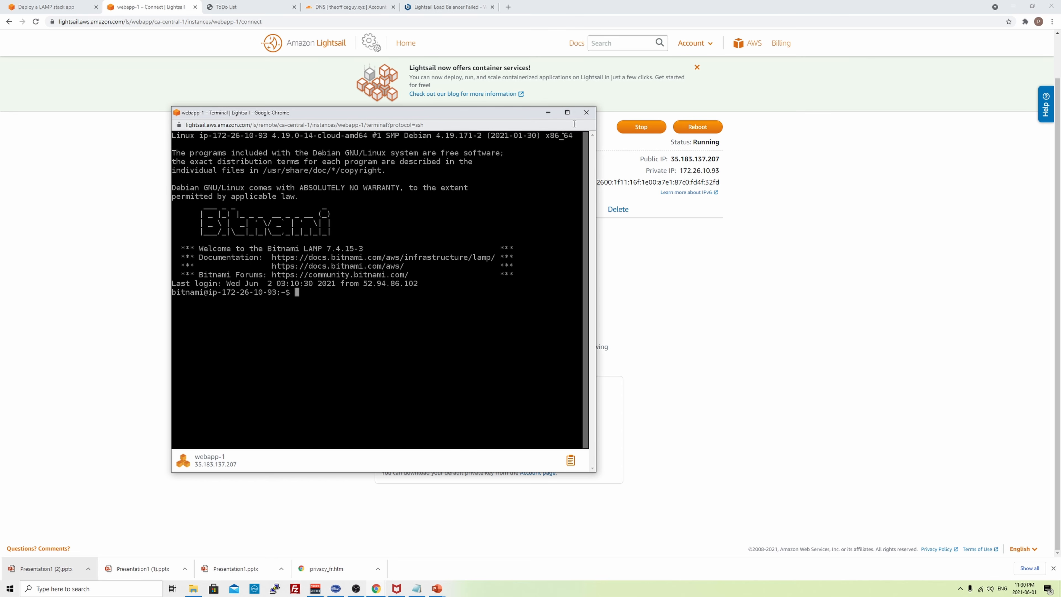
- Copy the config path from the forum and cd into /opt/bitnami/apache2/conf/bitnami
click(474, 5)
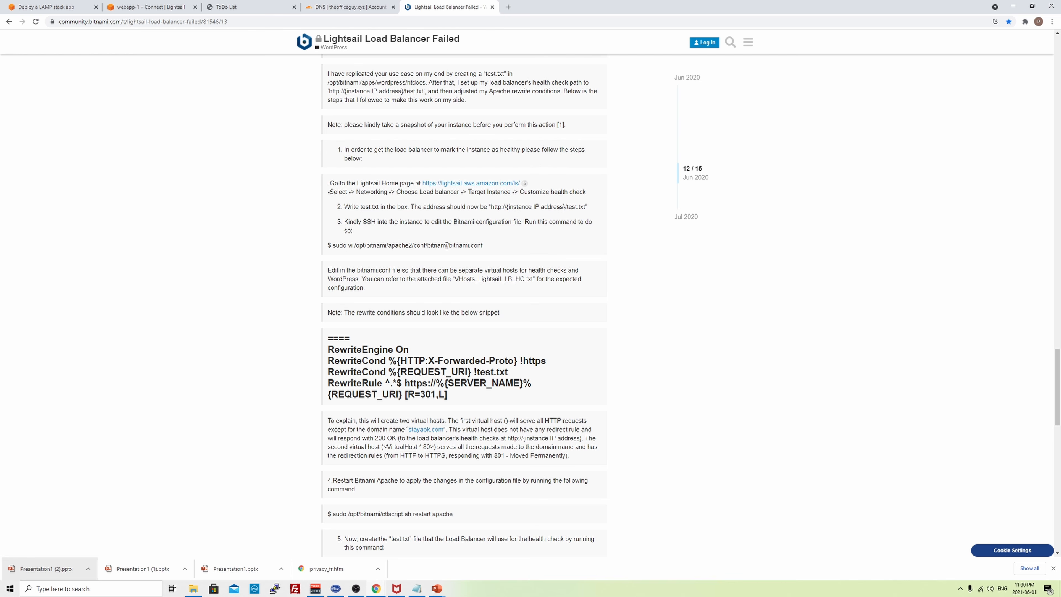
drag(450, 246, 355, 246)
right_click(382, 247)
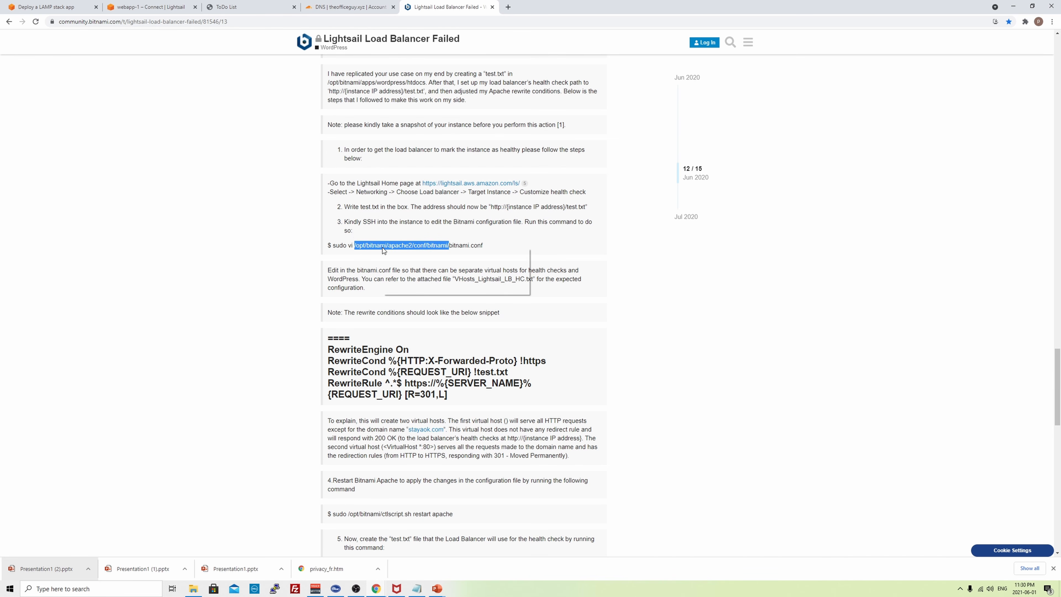
click(396, 254)
key(alt+Tab)
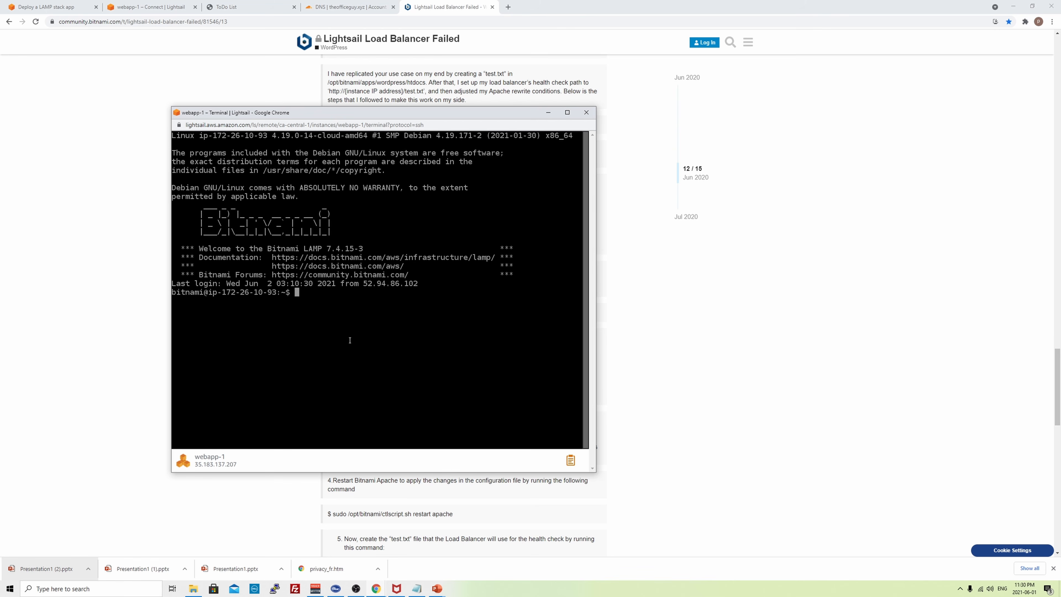
right_click(334, 325)
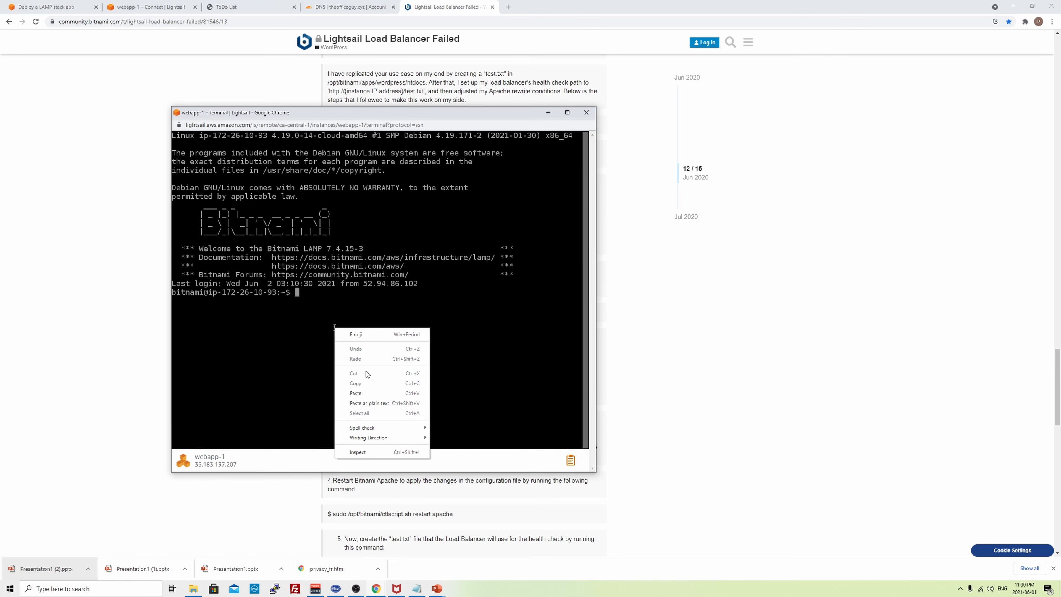
click(360, 392)
key(Home)
text(cd)
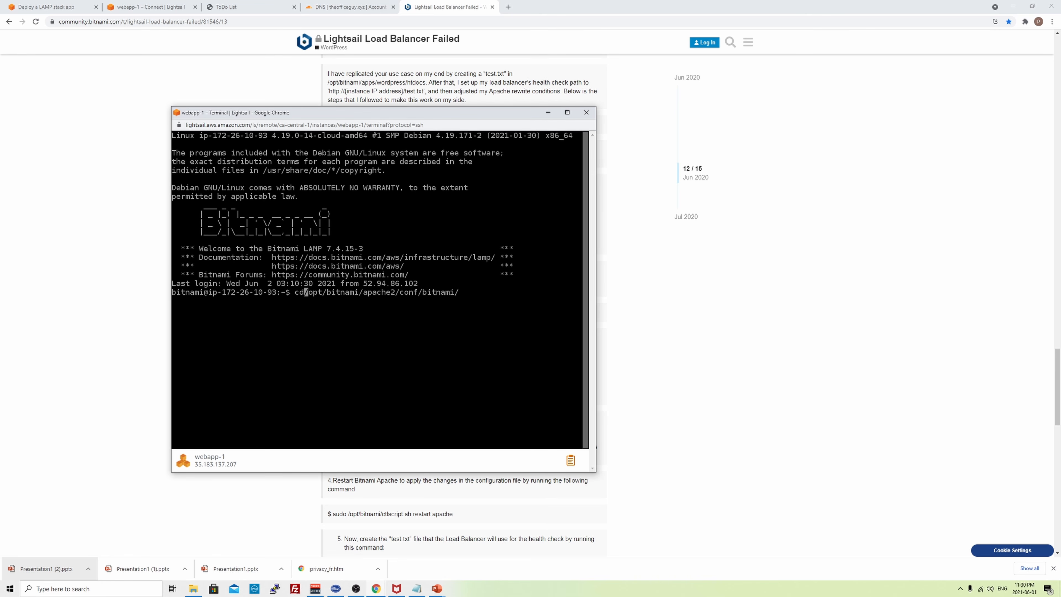
key(Return)
- List the folder with ls -lrt and back up bitnami.conf as bitnami.conf_bkp
text(ls -lrt)
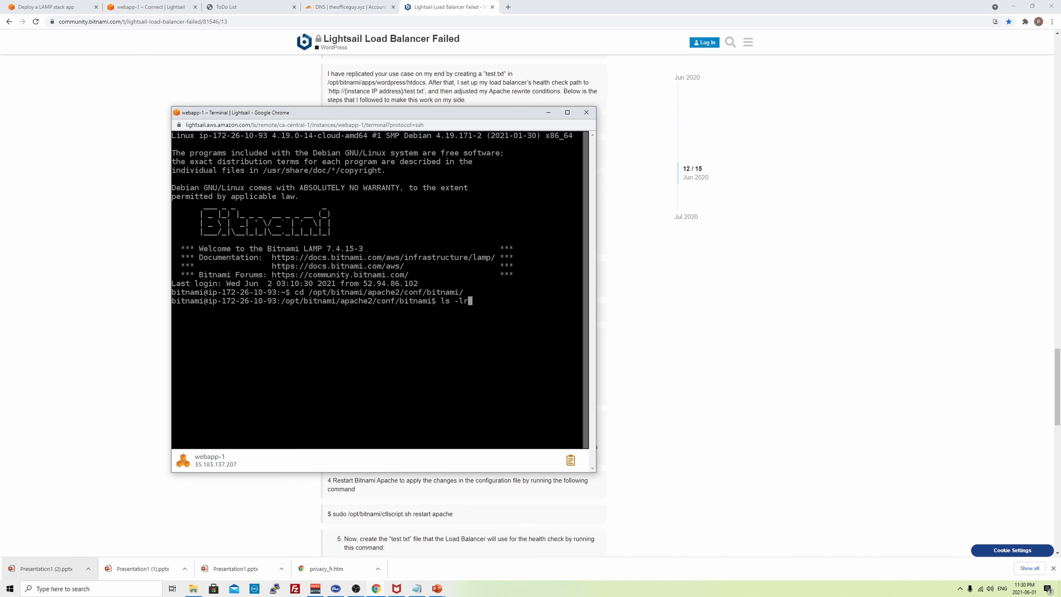
key(Return)
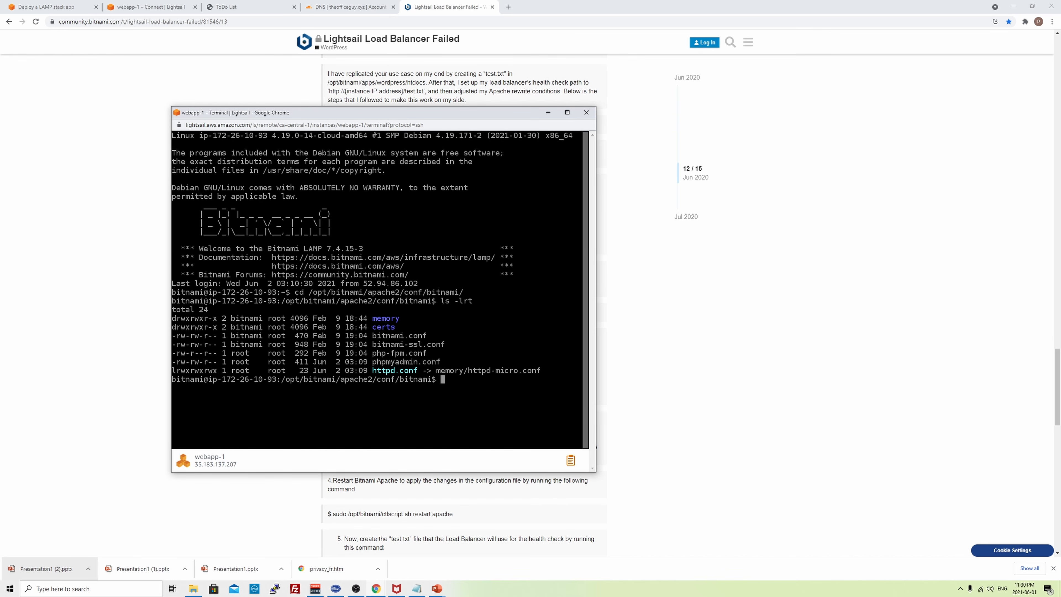
text(cp bitnami.conf bitnami)
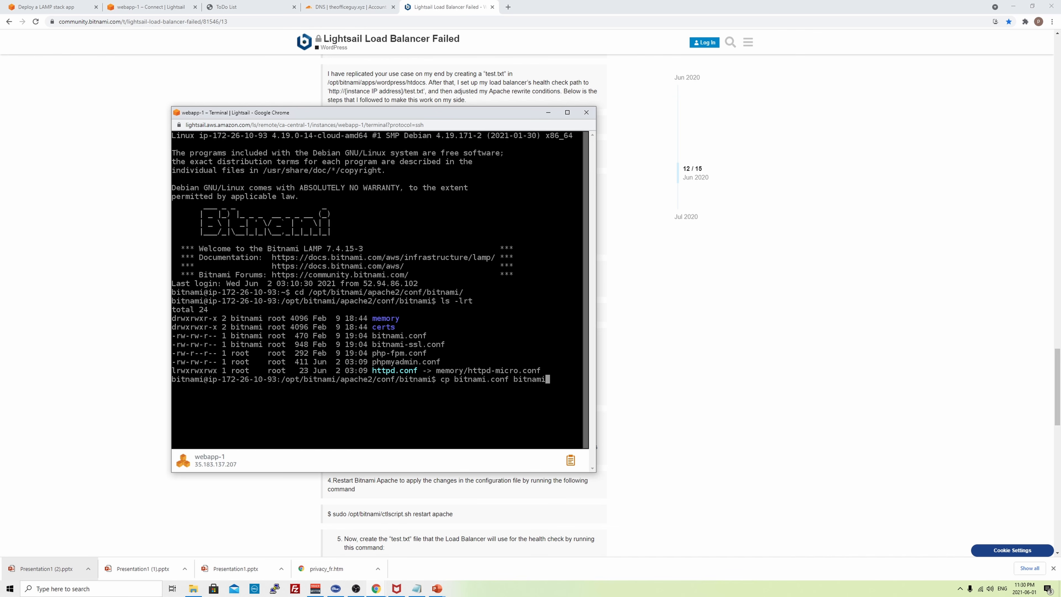
text(.conf_bkp)
key(Return)
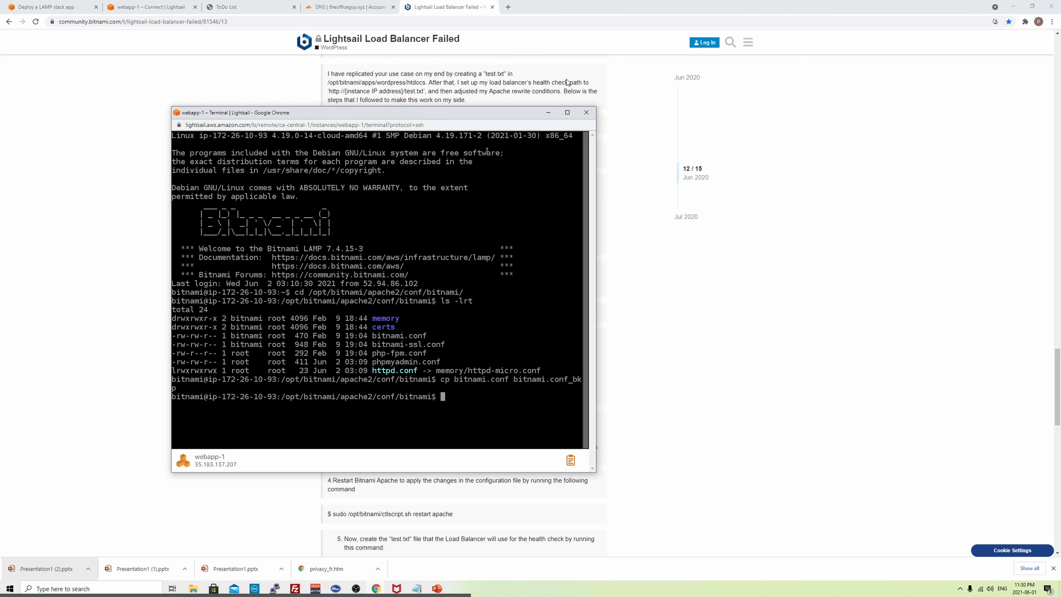
click(568, 113)
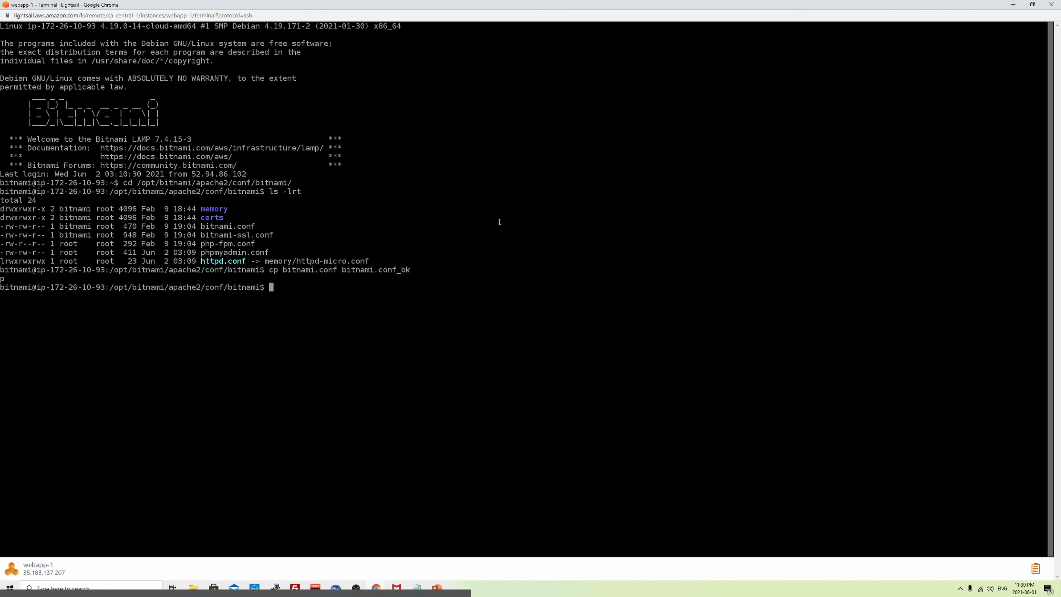
- Open bitnami.conf in vi on webapp-1
text(vi bitnami)
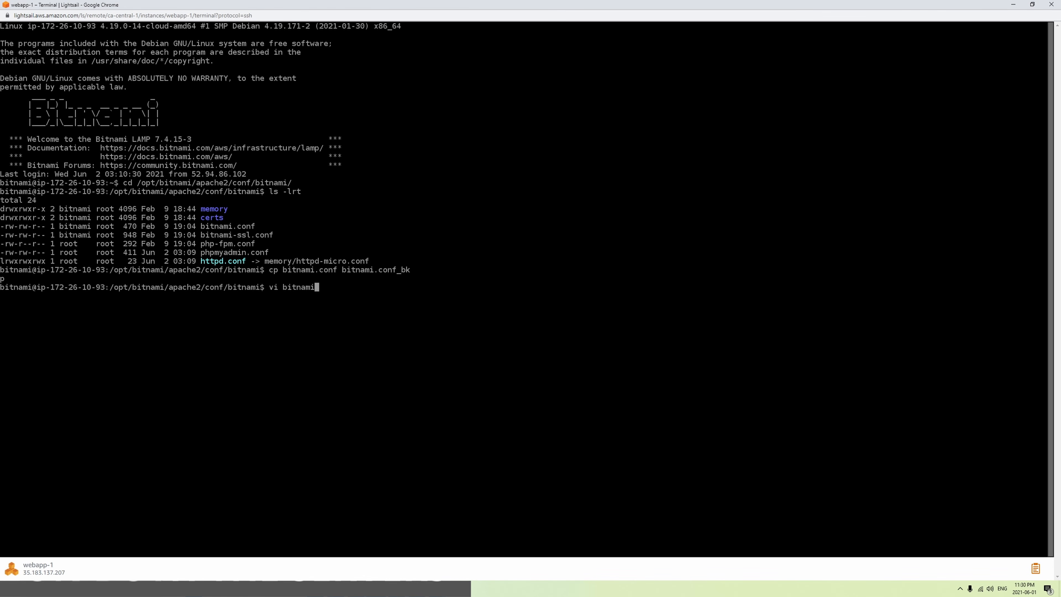
text(.conf)
key(Return)
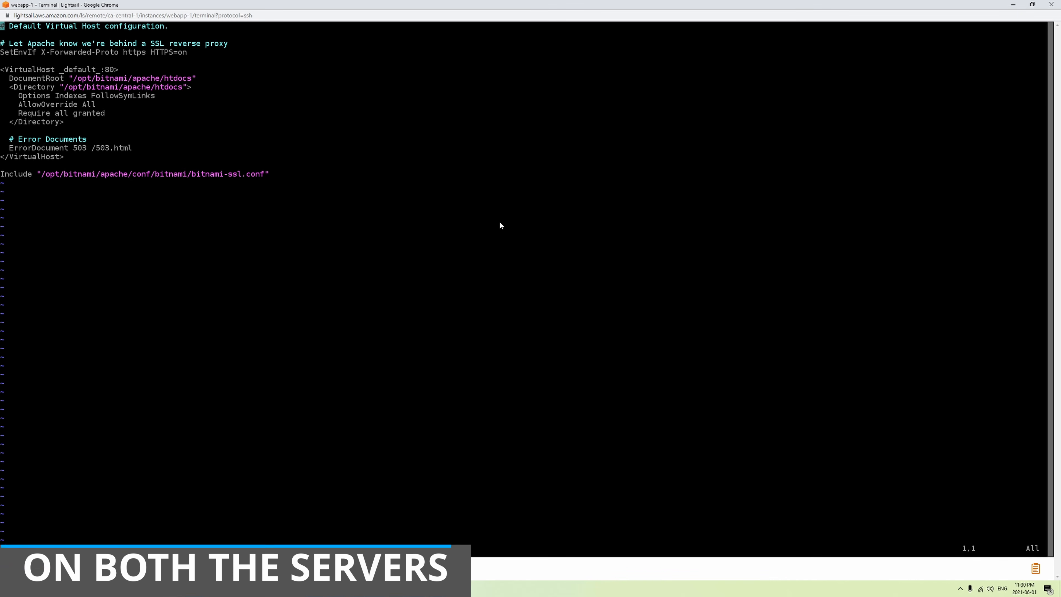
key(alt+Tab)
click(438, 267)
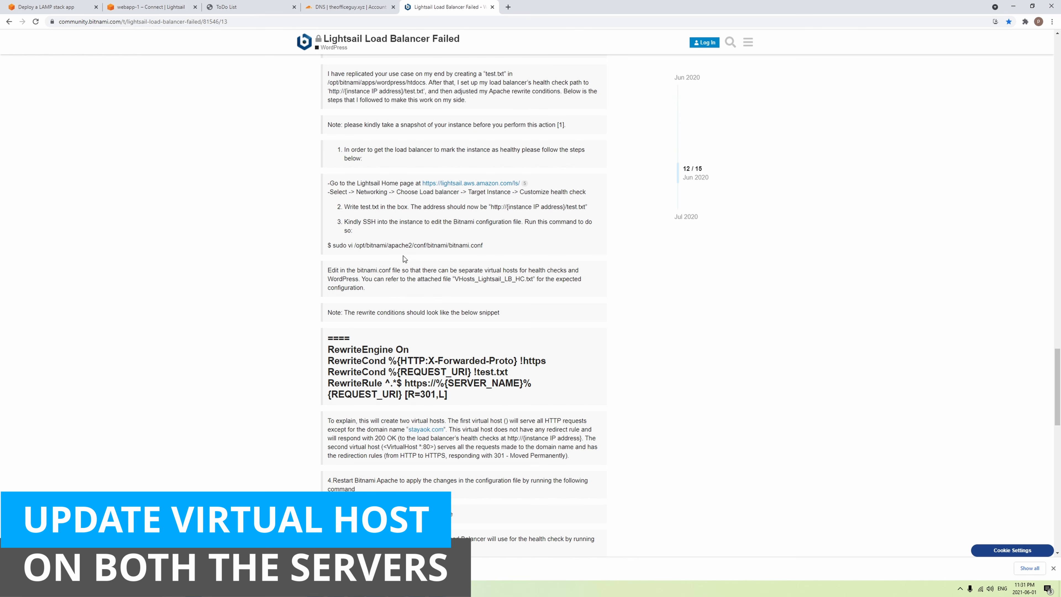
- Select the forum's RewriteEngine/RewriteCond/RewriteRule snippet and go back to the vi session
scroll(405, 260, down, 1)
drag(377, 205, 418, 204)
click(416, 241)
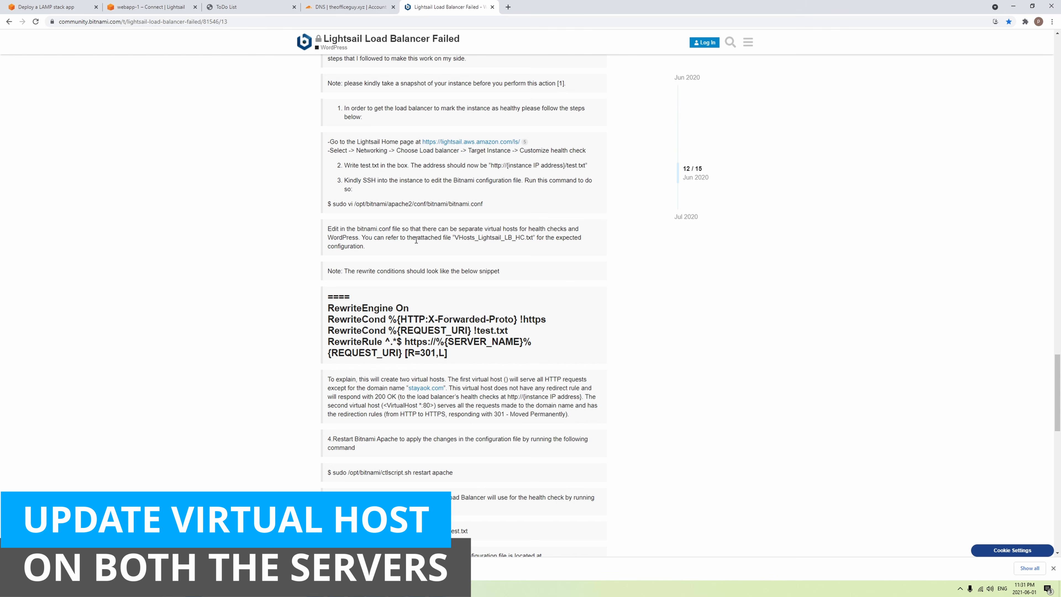
scroll(411, 261, down, 1)
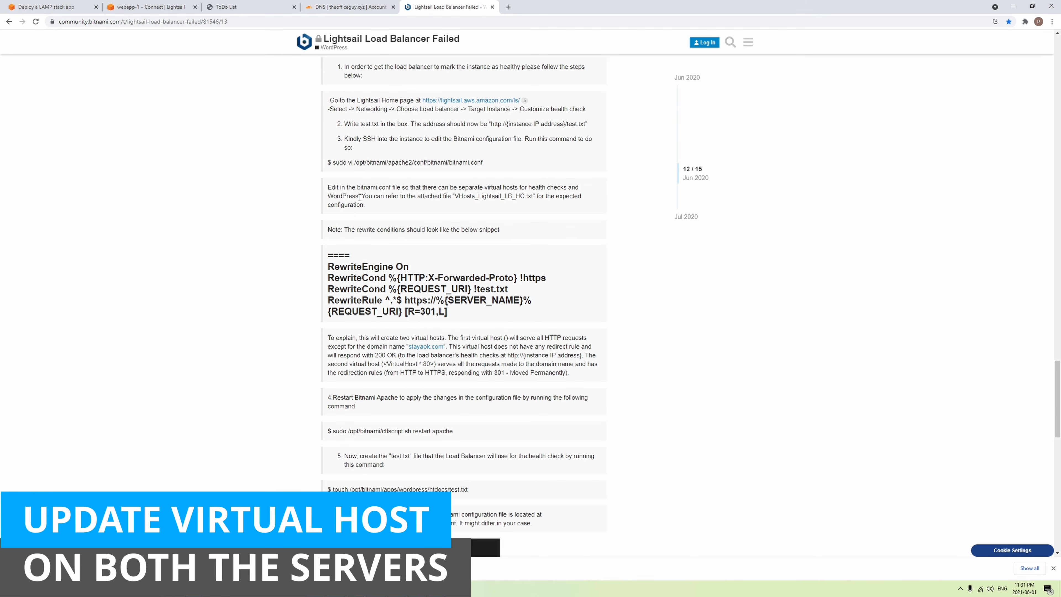
drag(357, 187, 390, 188)
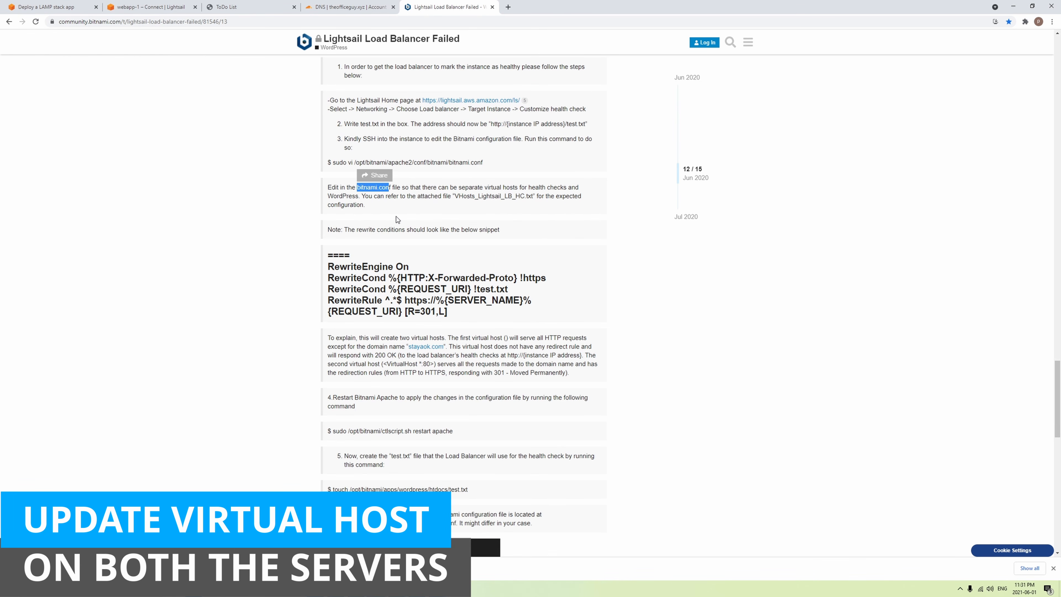
scroll(397, 219, down, 1)
drag(462, 274, 329, 229)
key(ctrl+c)
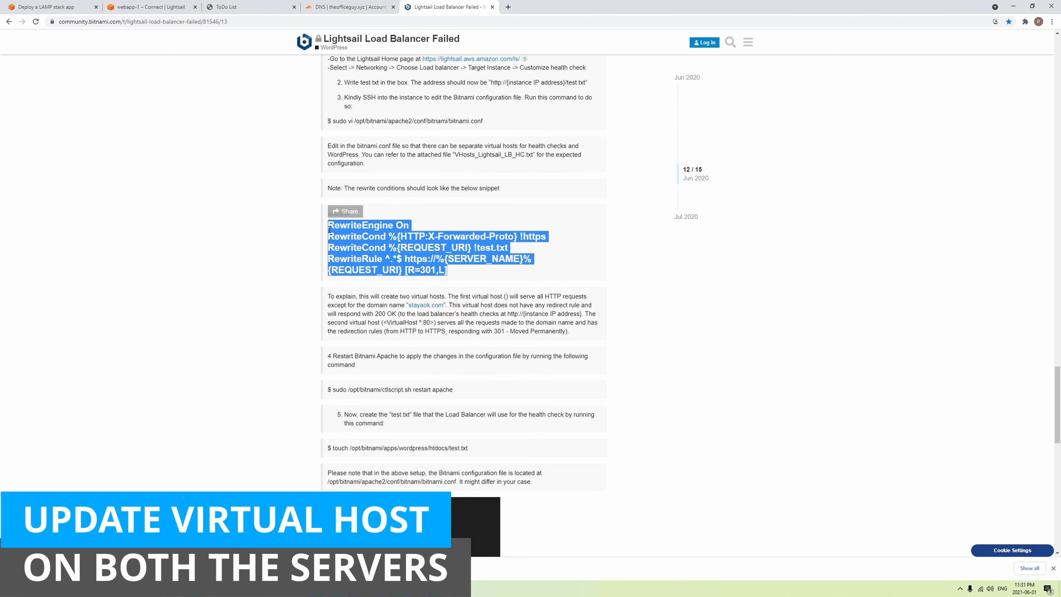
key(alt+Tab)
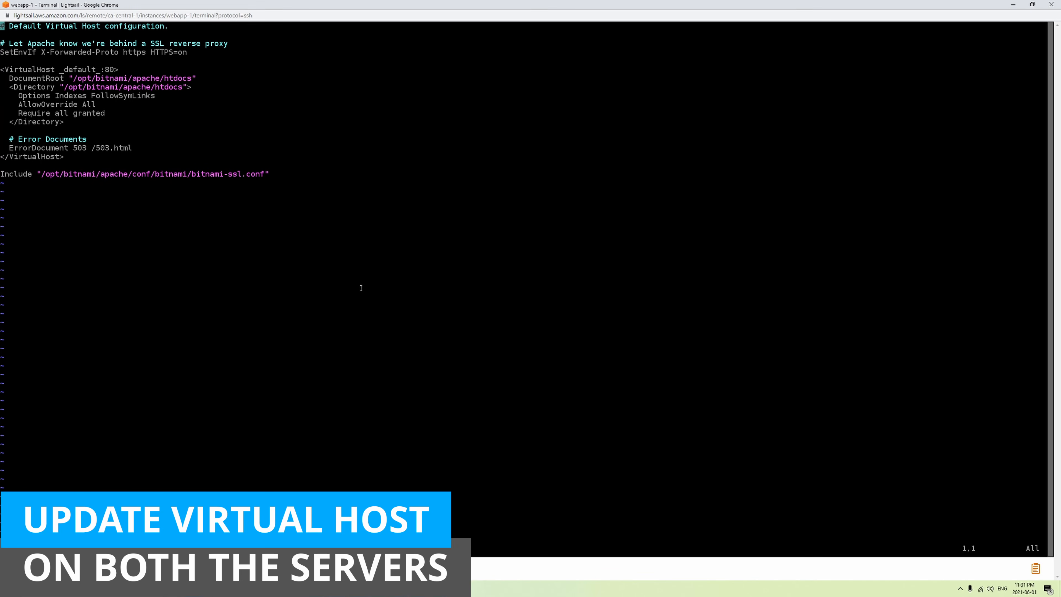
- Paste the RewriteEngine, RewriteCond and RewriteRule lines below the Directory block on line 13
key(Down)
key(Down)
key(Down)
key(Down)
key(Down)
key(Down)
key(Down)
key(Down)
key(Down)
key(Down)
key(Down)
key(Down)
key(i)
right_click(338, 131)
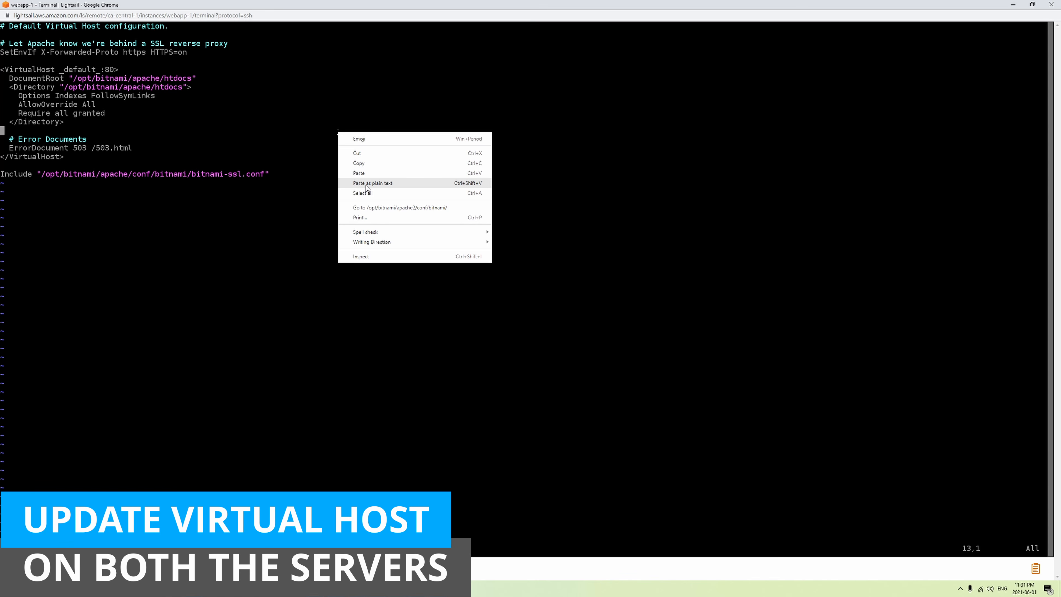
click(366, 185)
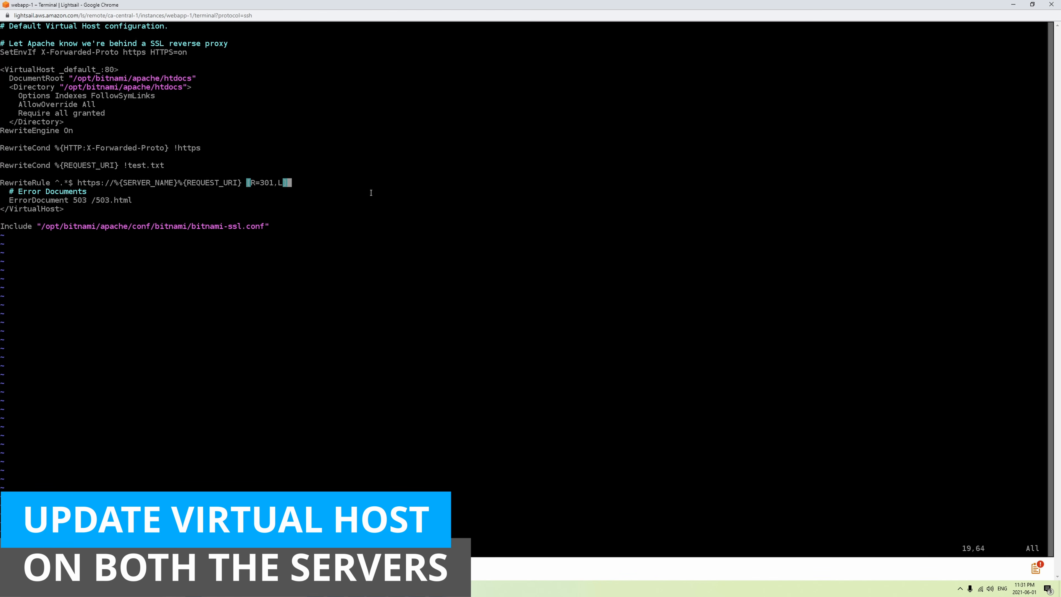
- Review the pasted lines: the !https and !test.txt conditions and the R=301,L flags
key(Up)
key(Up)
key(Up)
key(Up)
key(Up)
key(Up)
key(Down)
key(Down)
key(Left)
key(Left)
key(Left)
key(Left)
key(Left)
key(Right)
key(Right)
key(Right)
key(Down)
key(Down)
key(Left)
key(Left)
key(Left)
key(Left)
key(Left)
key(Left)
key(Left)
key(Right)
key(Right)
key(Right)
key(Right)
key(Right)
key(Right)
key(Down)
key(Down)
key(Right)
key(Right)
key(Right)
key(Right)
key(Right)
key(Right)
key(Right)
key(Right)
key(Right)
key(Right)
key(Right)
key(Right)
key(Right)
key(Right)
key(Right)
key(Right)
key(Right)
key(Right)
key(Right)
key(Right)
key(Right)
key(Right)
key(Right)
key(Left)
key(Left)
key(Left)
key(Right)
key(Right)
key(Right)
- Save bitnami.conf with :wq and go back to the Bitnami forum thread
key(Escape)
text(:)
key(Return)
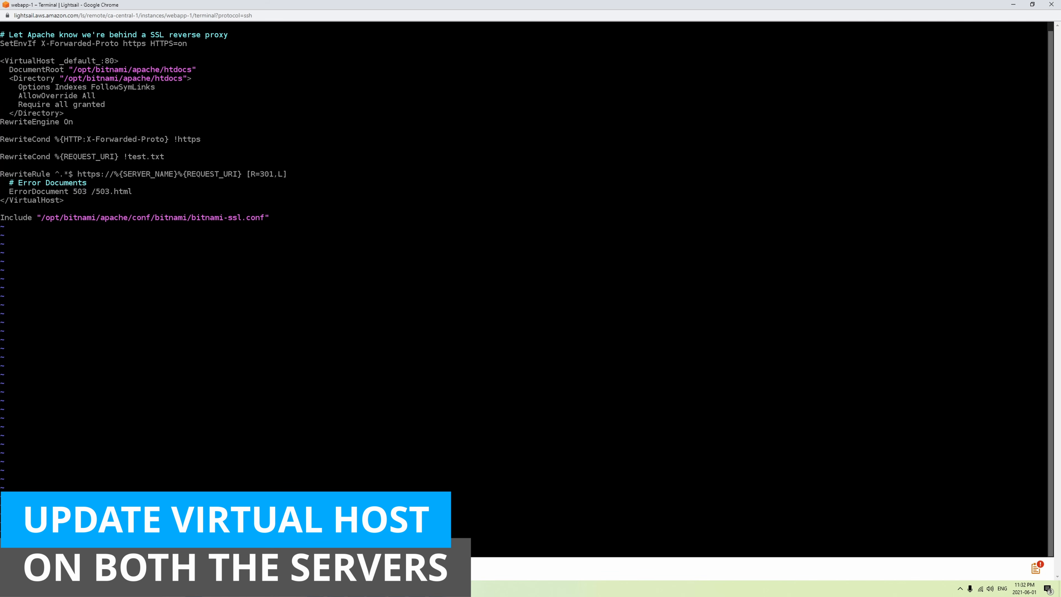
key(alt+Tab)
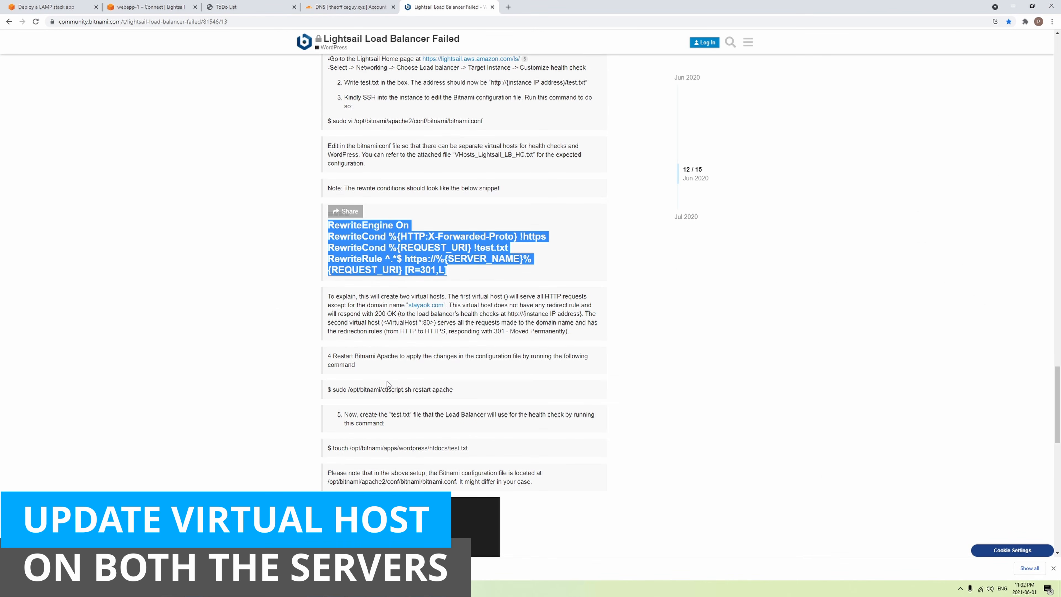
- Copy the restart apache command from the forum and run it in webapp-1's terminal
click(460, 395)
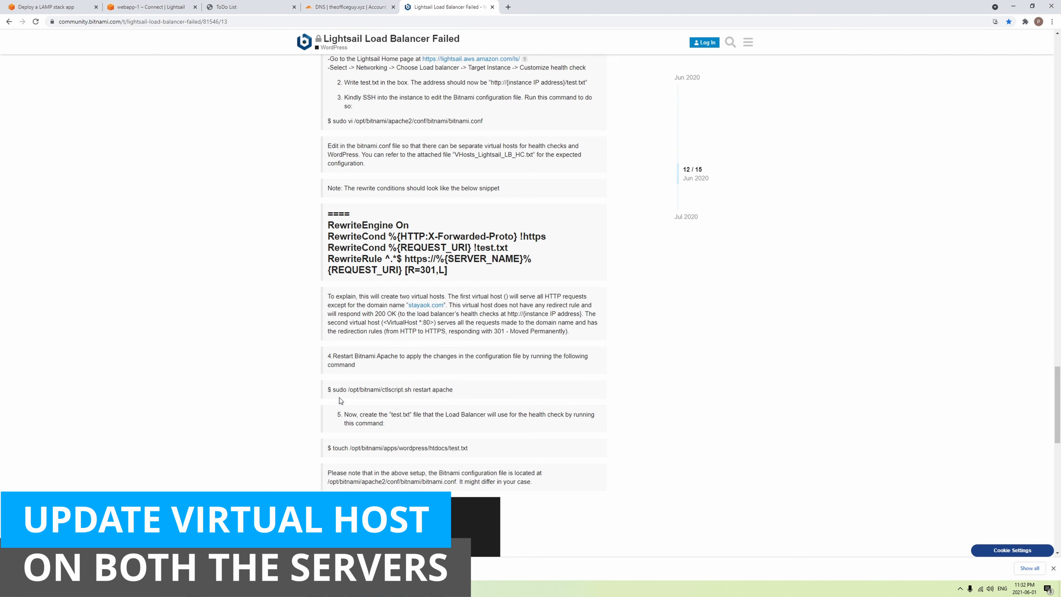
drag(340, 400, 334, 392)
right_click(346, 393)
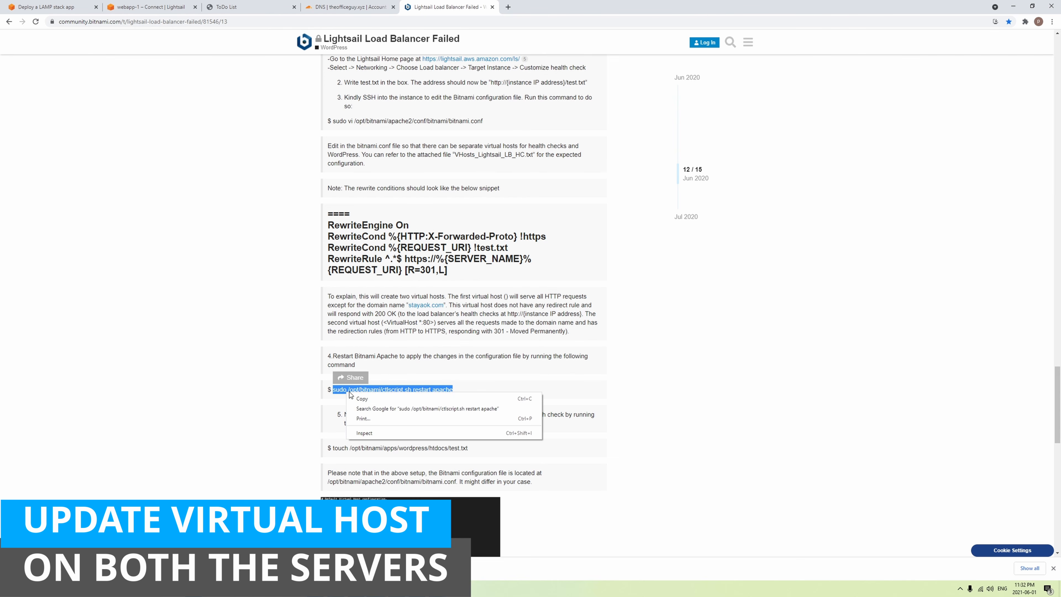
click(356, 405)
key(alt+Tab)
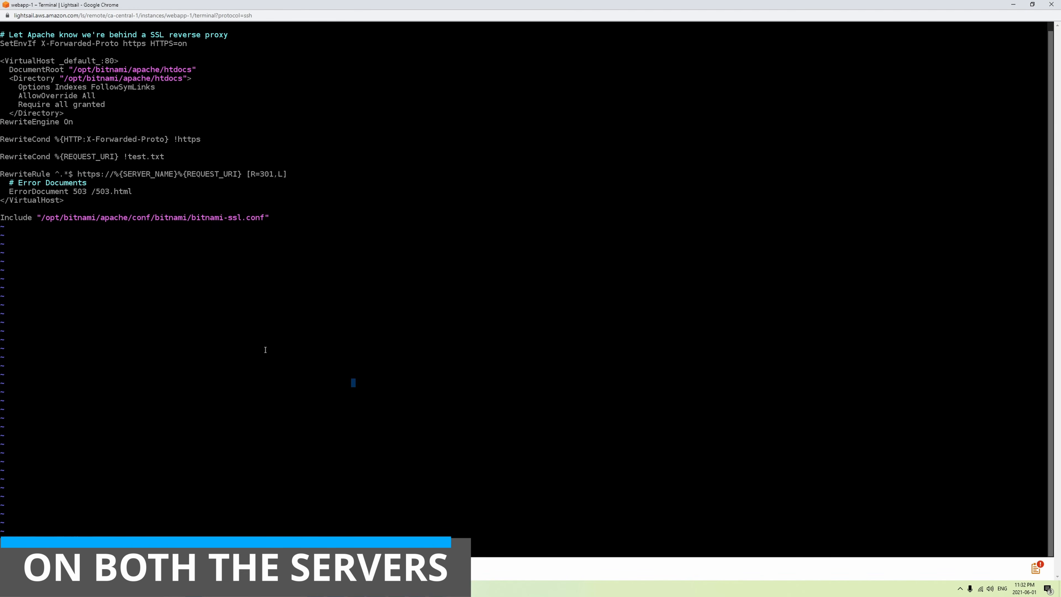
right_click(266, 351)
click(292, 378)
key(Return)
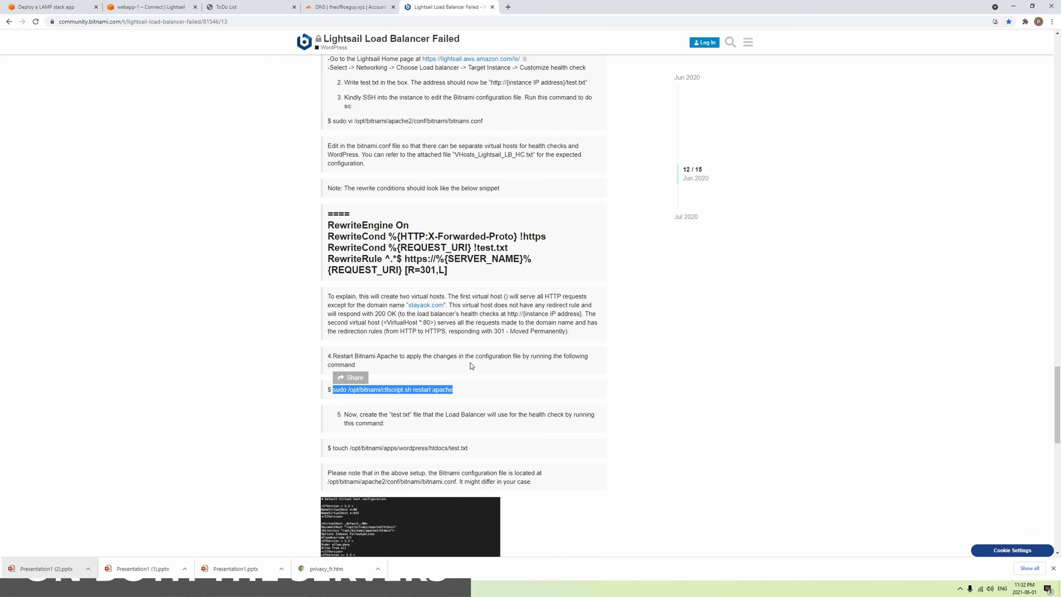
- Find the 'Customize health check' step in the guide, then return to webapp-1's Lightsail page
scroll(443, 139, up, 1)
scroll(444, 151, up, 2)
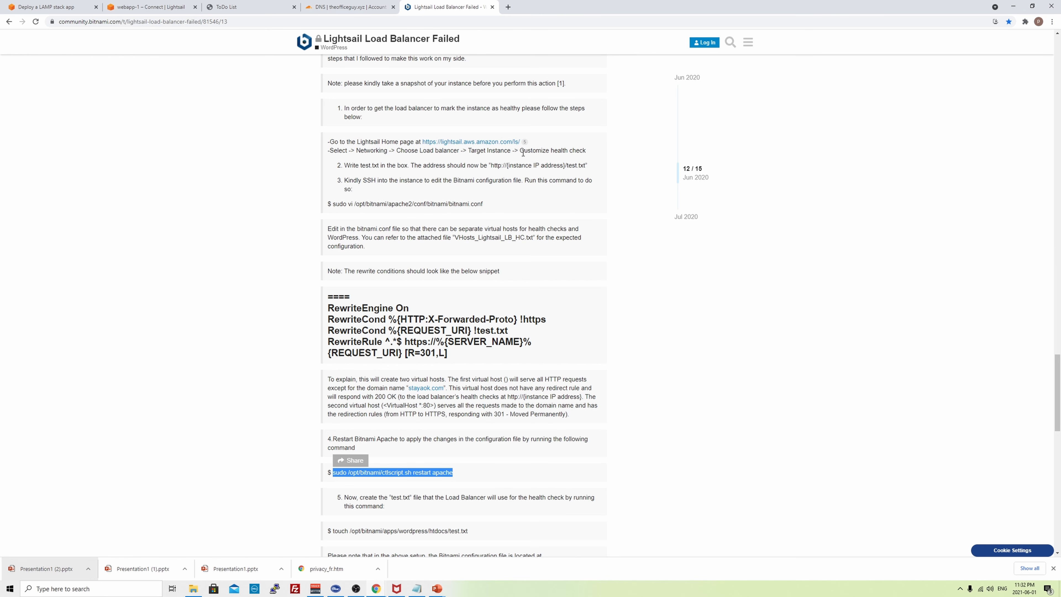
drag(519, 151, 583, 158)
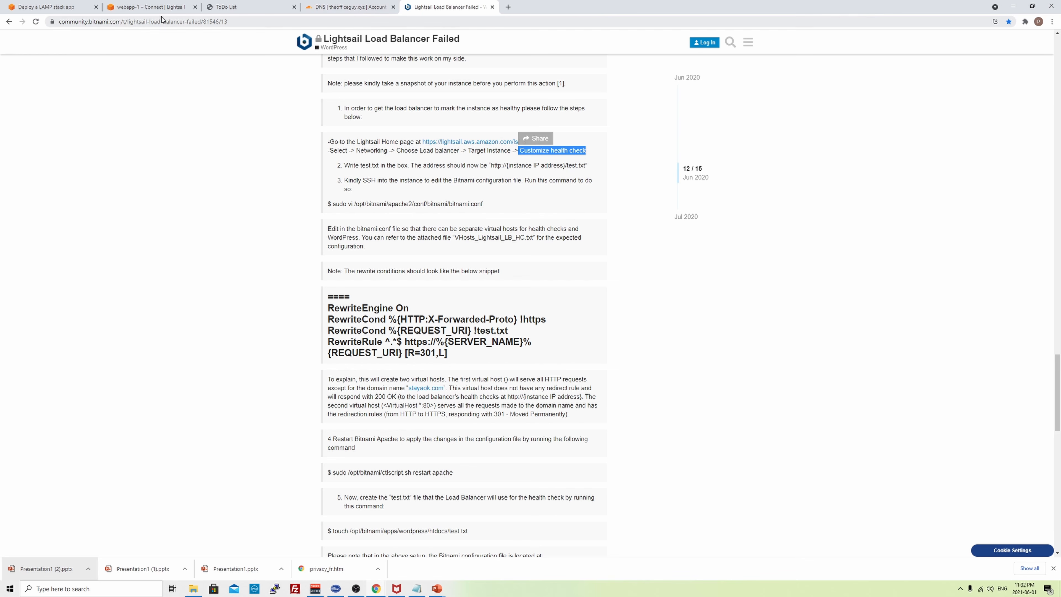
click(126, 7)
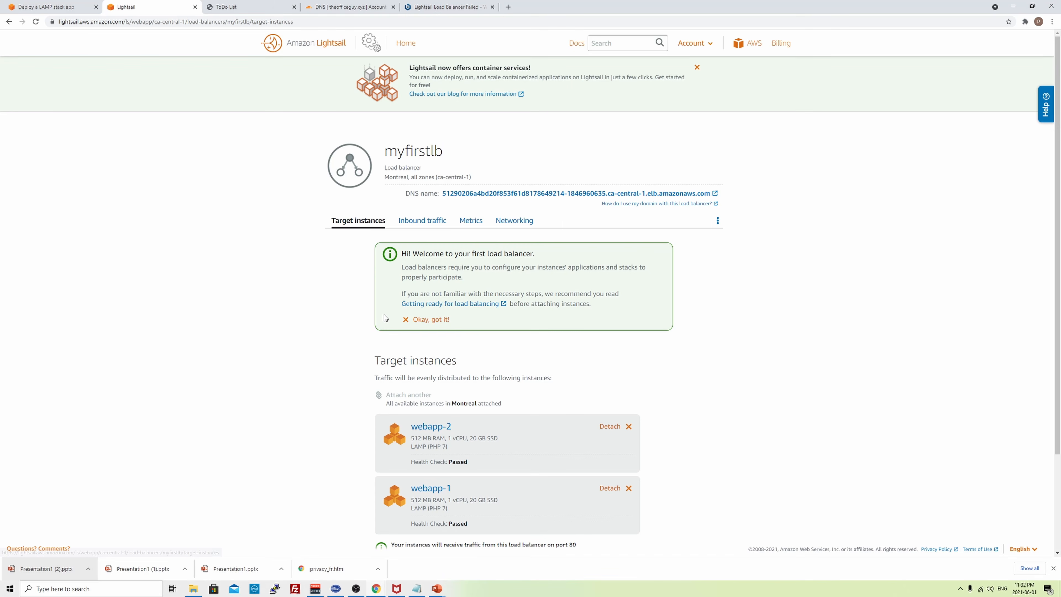
- Set myfirstlb's custom health check path to test.txt and save it
scroll(384, 315, down, 2)
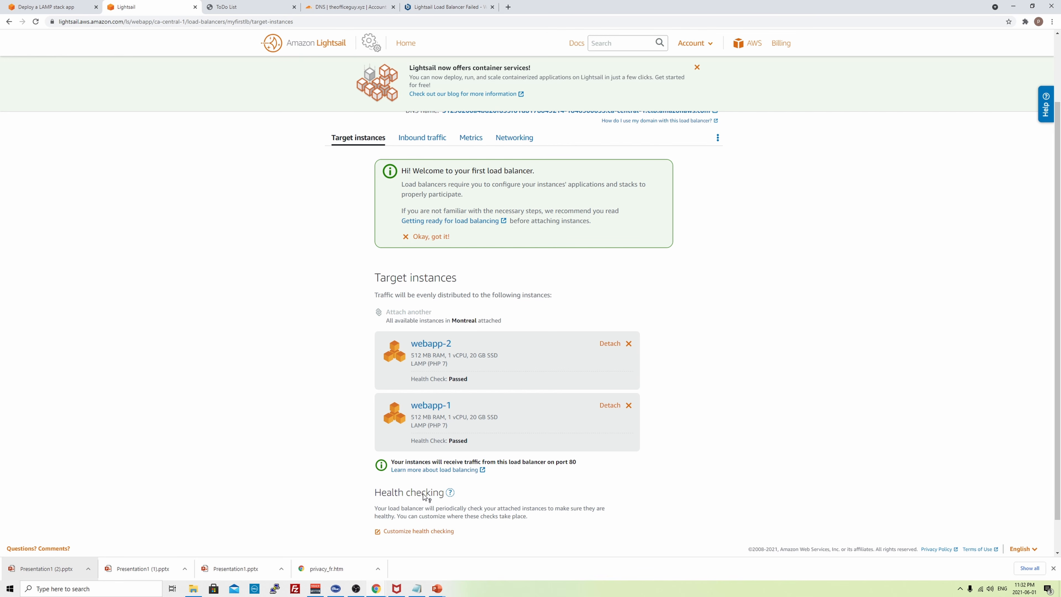
scroll(426, 497, down, 1)
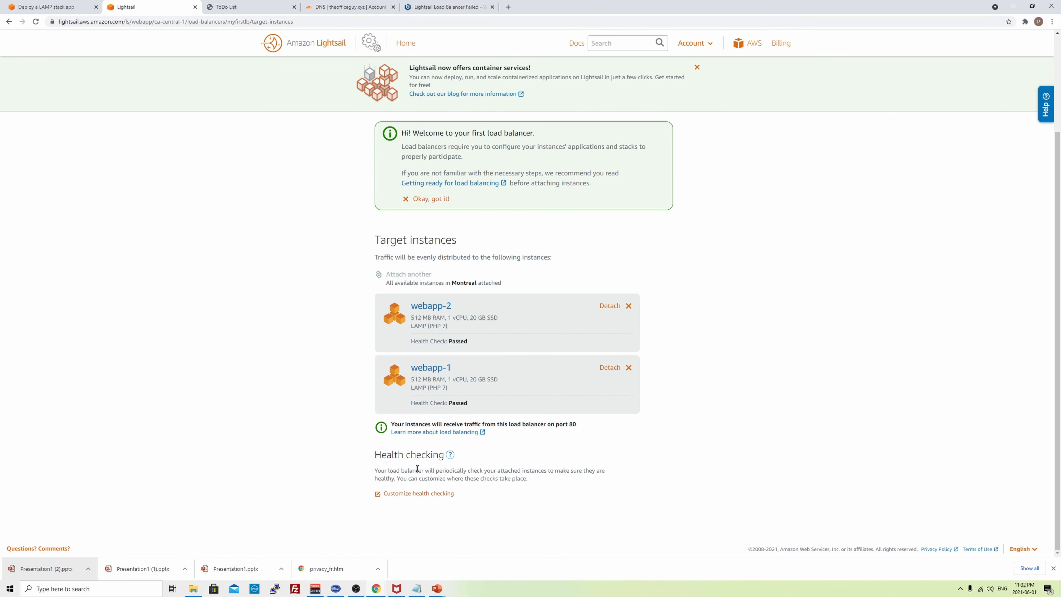
click(401, 494)
scroll(418, 494, down, 2)
click(515, 450)
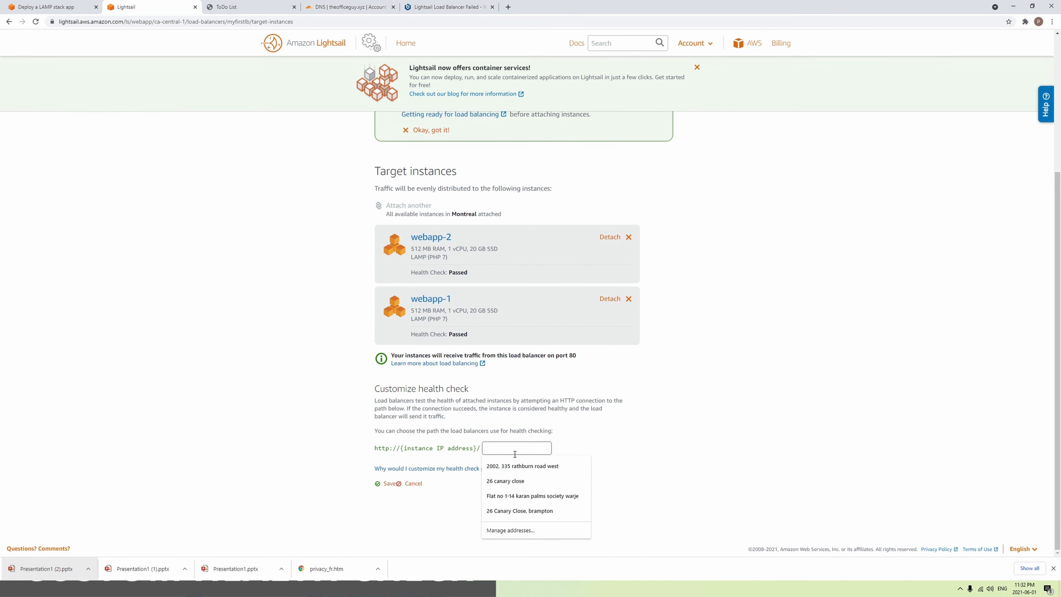
text(test)
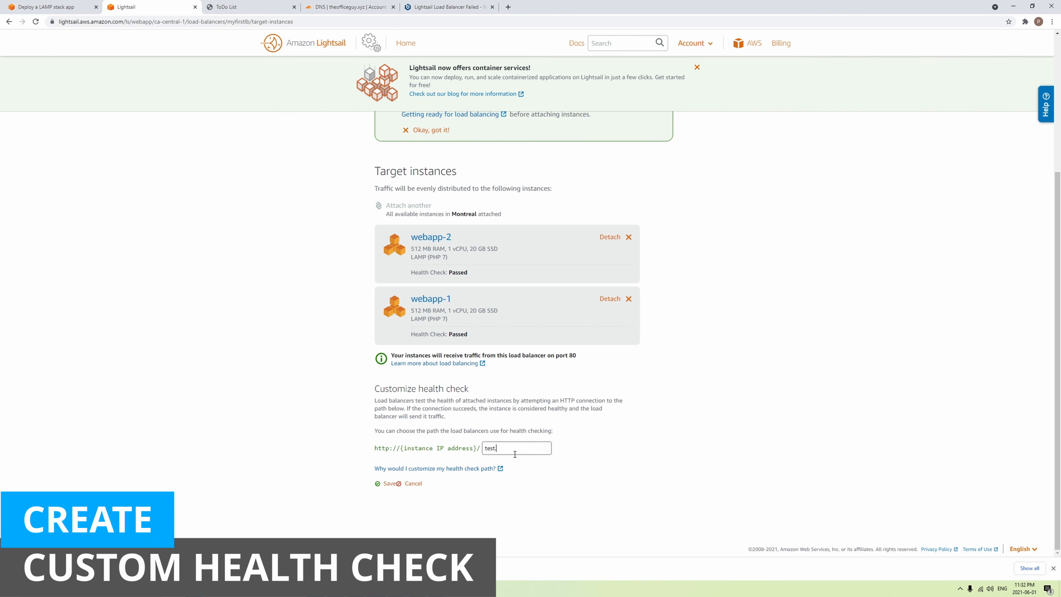
text(.txt)
click(384, 484)
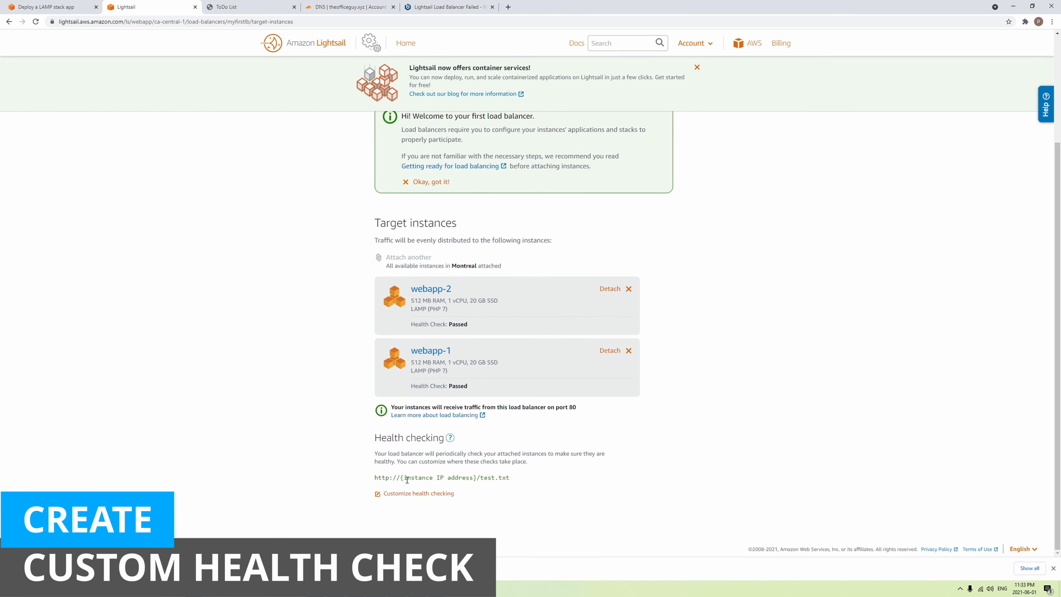
drag(480, 479, 511, 478)
click(534, 483)
click(435, 5)
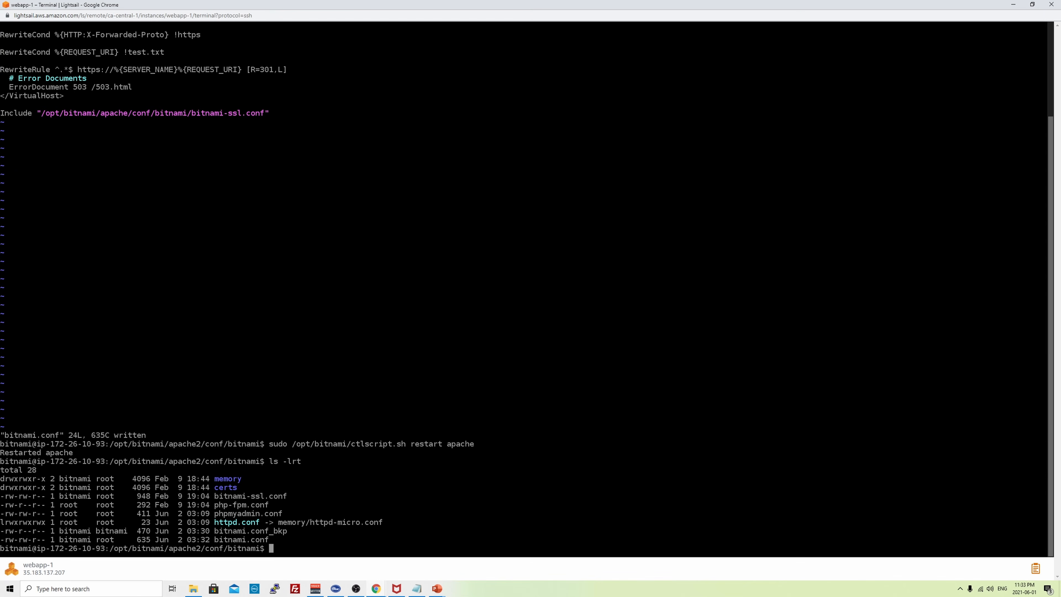
- Create test.txt on webapp-1 with touch and give it chmod 777 permissions
text(touch h)
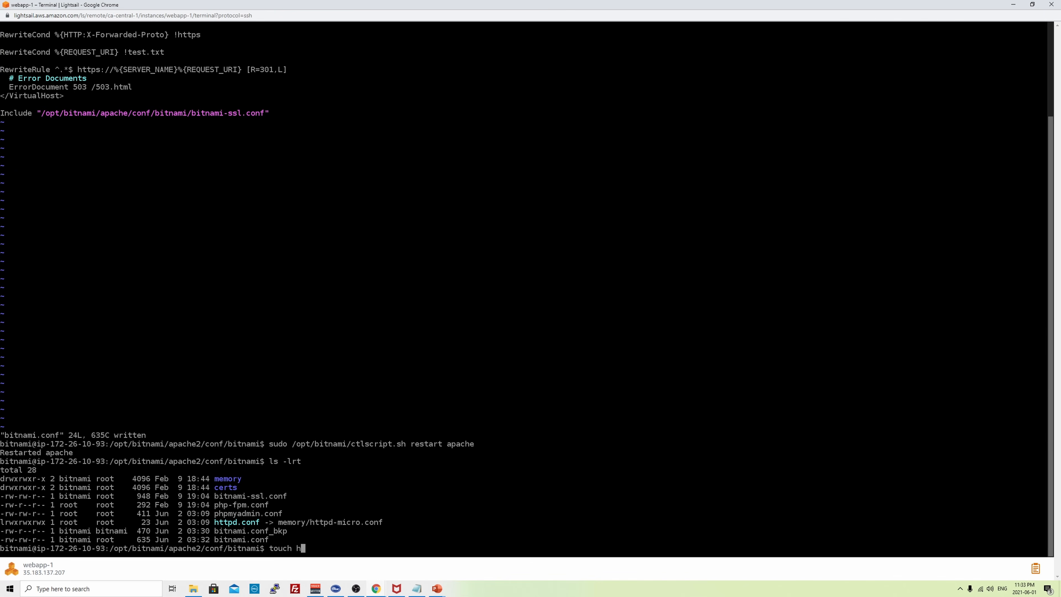
key(BackSpace)
text(test.txt)
key(Return)
text(chmod 777 tre)
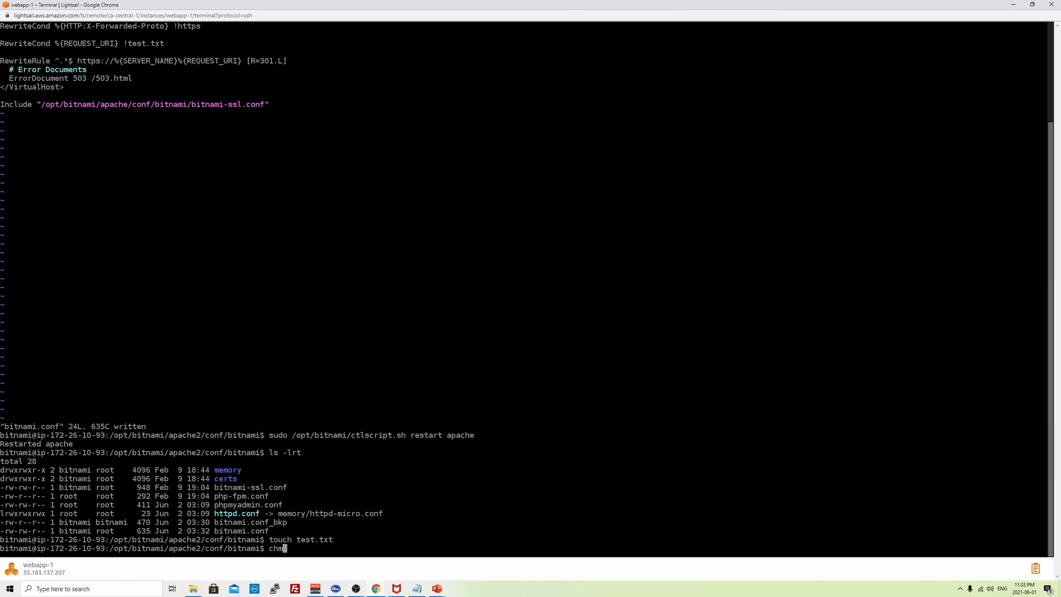
key(BackSpace)
key(BackSpace)
text(est.txt)
key(Return)
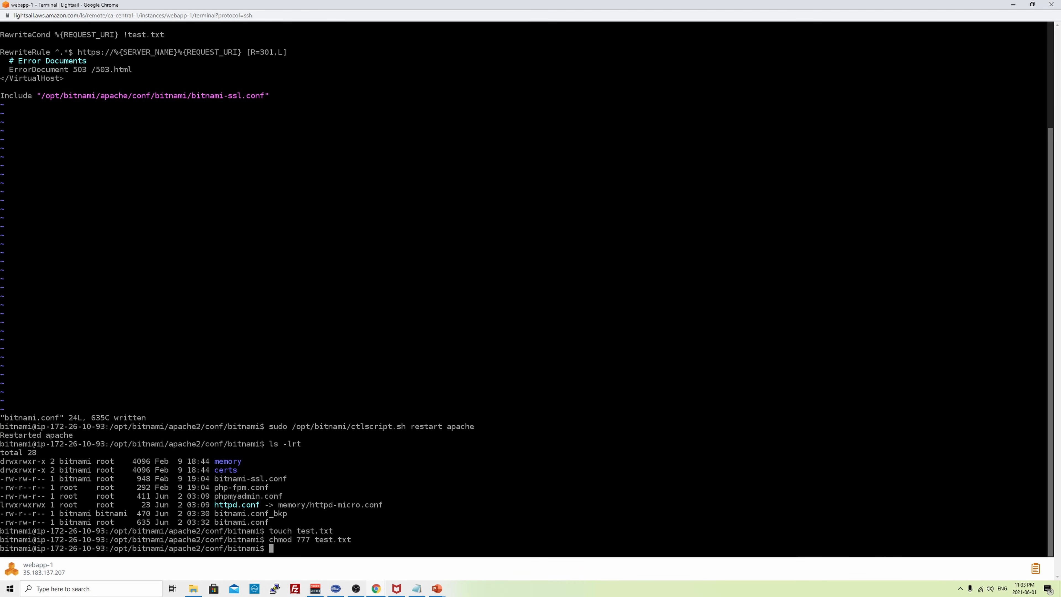
- Return to myfirstlb's target instances and select the webapp-2 instance name
key(alt+Tab)
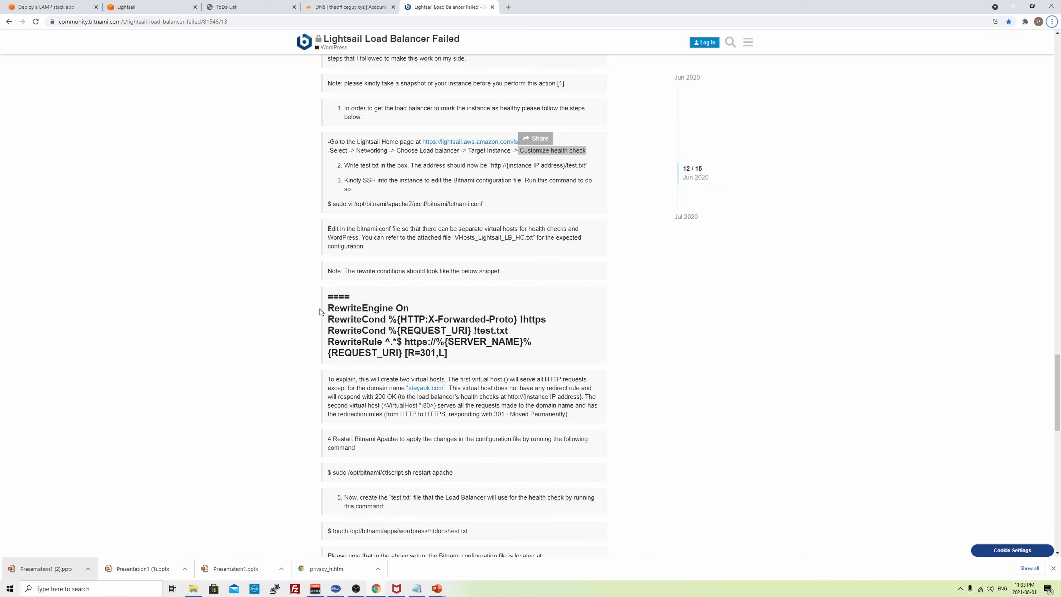
click(151, 6)
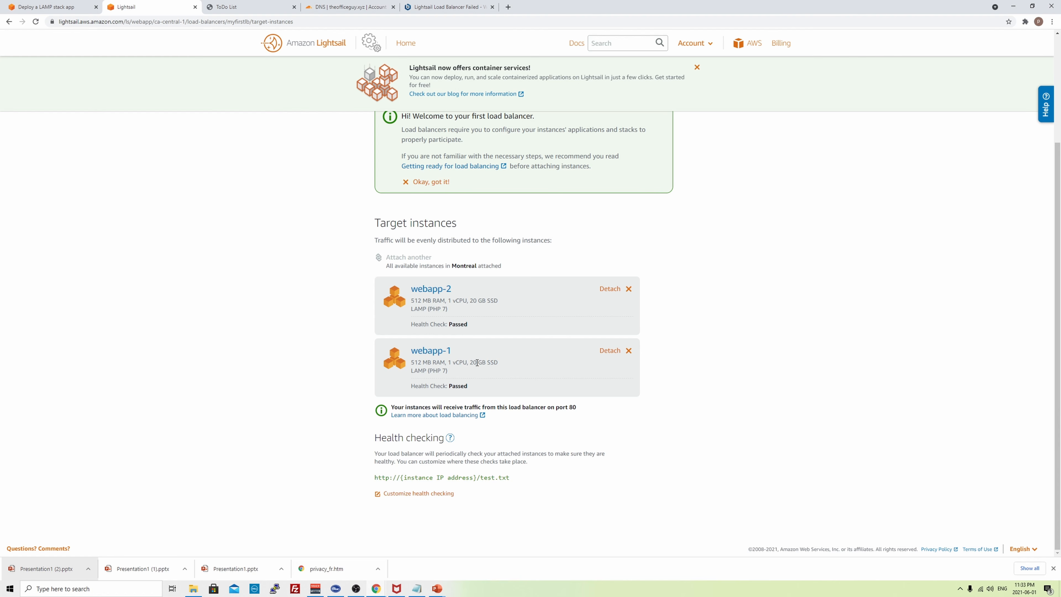
triple_click(435, 289)
- Open a full-screen SSH session to webapp-2 and list its /opt/bitnami/apache2/htdocs folder
click(406, 308)
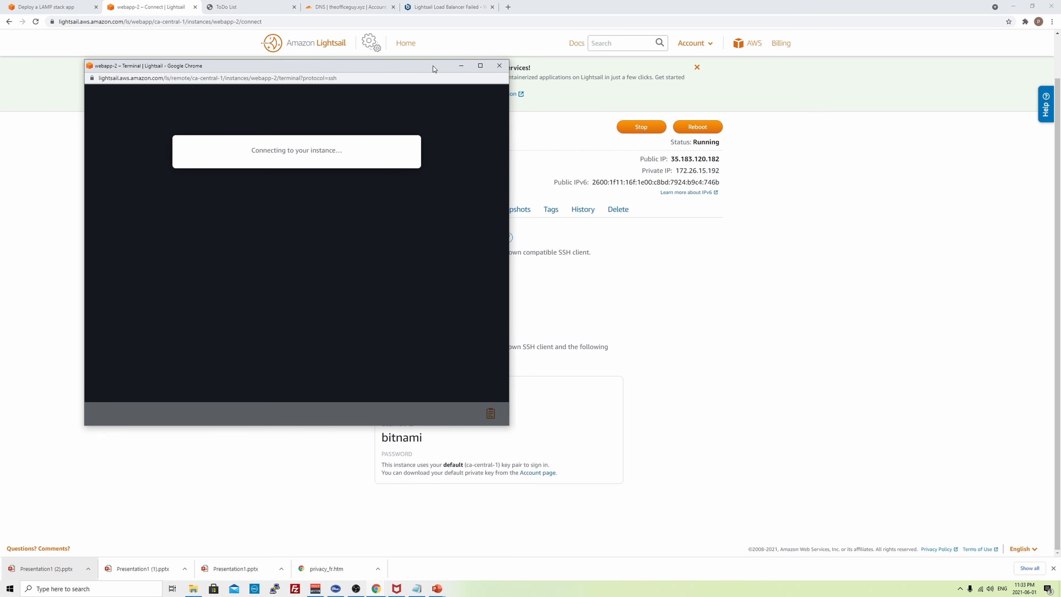
click(481, 67)
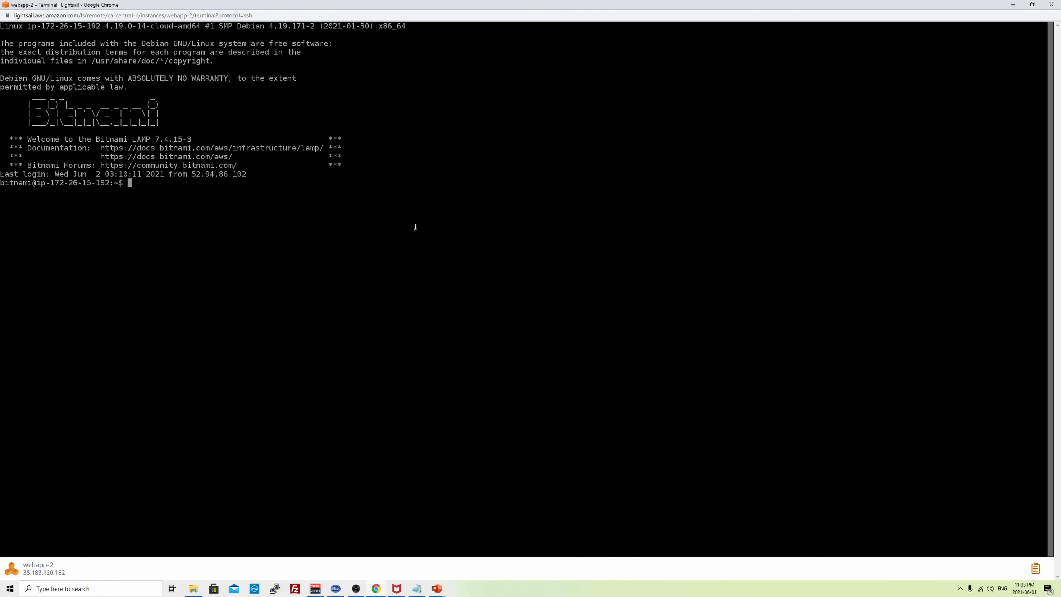
text(cd /opt/bitnami/apache2/)
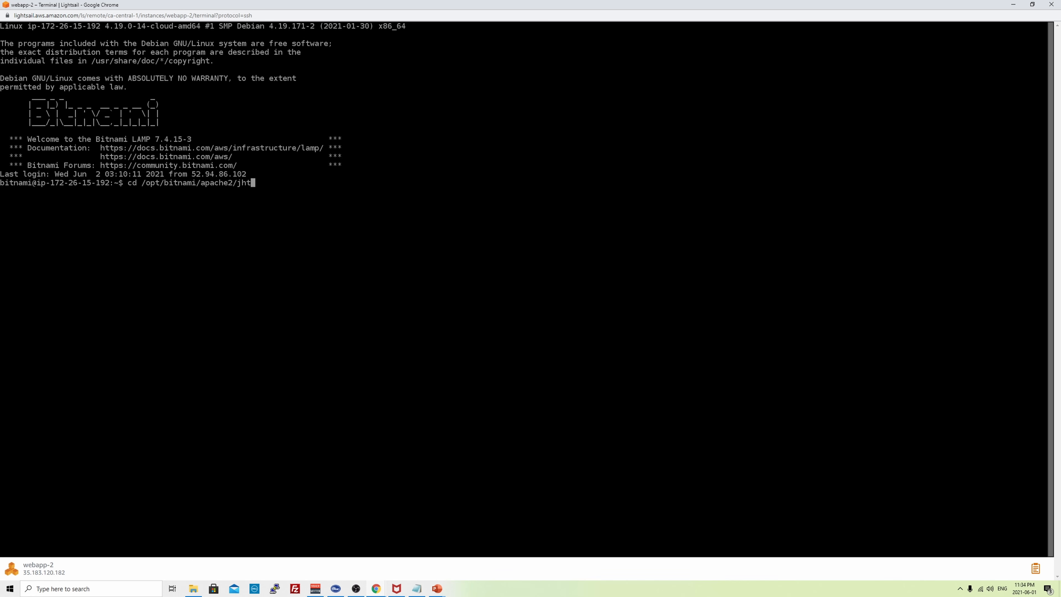
text(htdocs/)
key(Return)
text(ls -lrt)
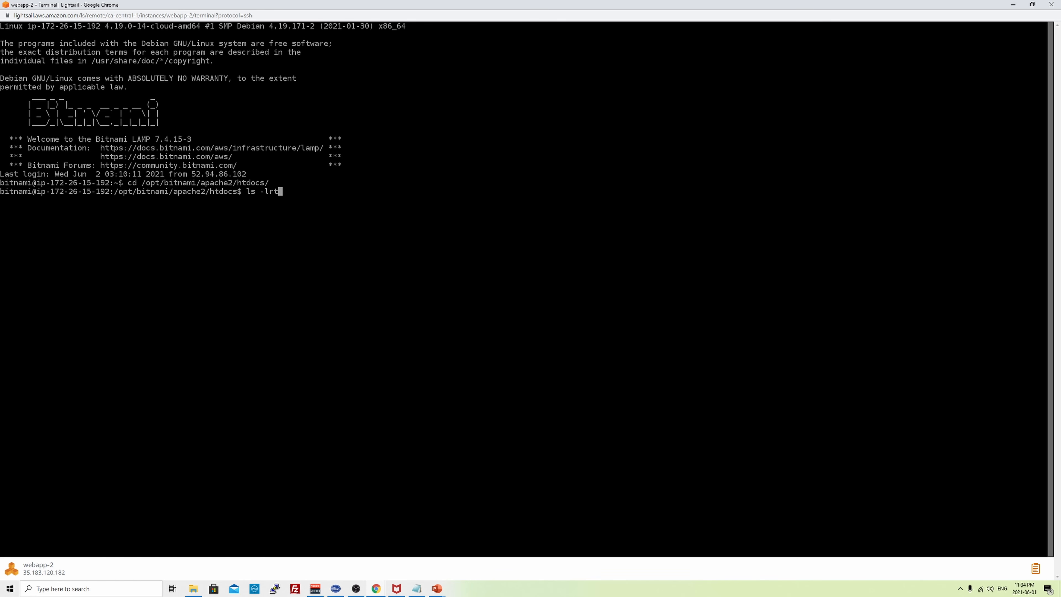
key(Return)
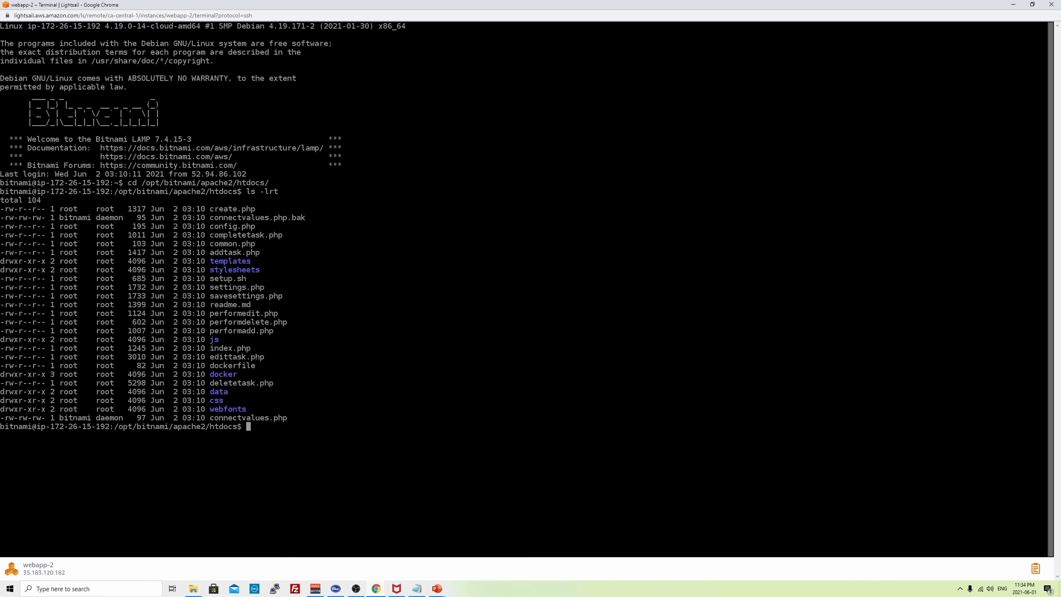
- Move into the conf/bitnami folder, listing the files along the way
text(cd ../conf/)
key(Return)
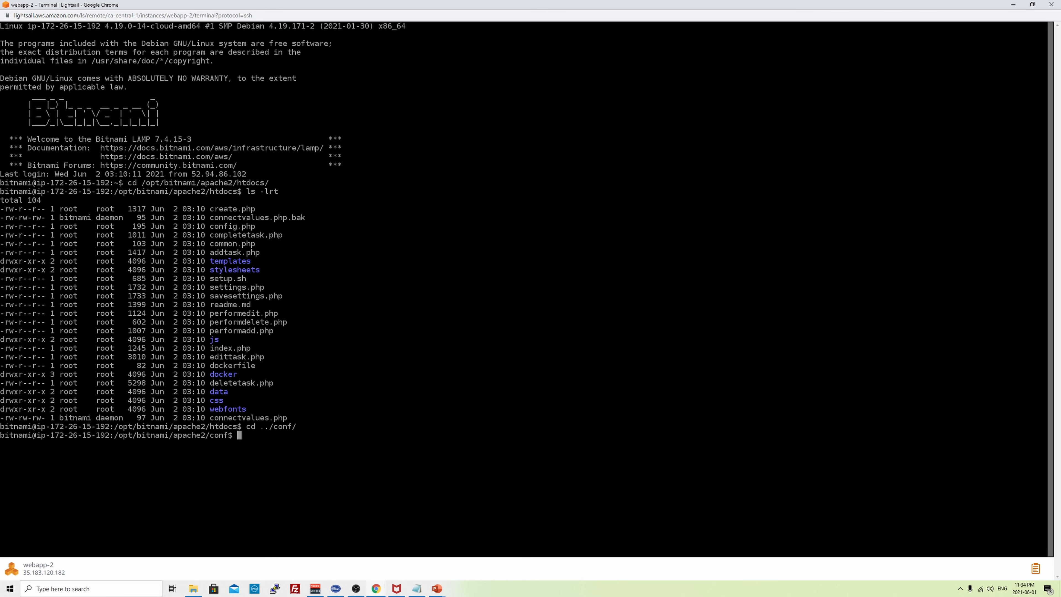
text(ls -lrt)
key(Return)
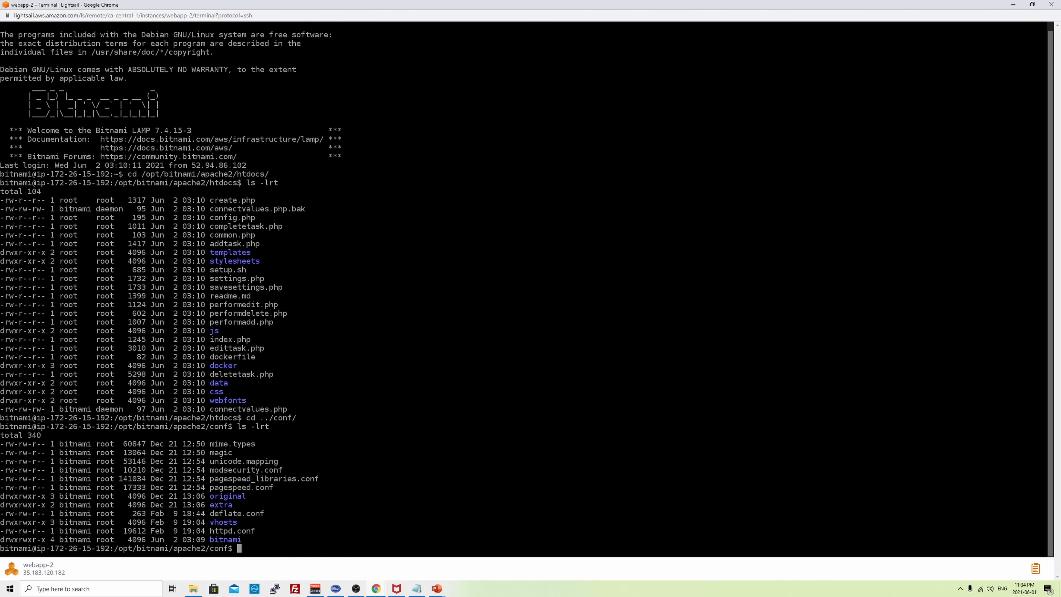
text(cd bitnami/)
key(Return)
text(ls -rlt)
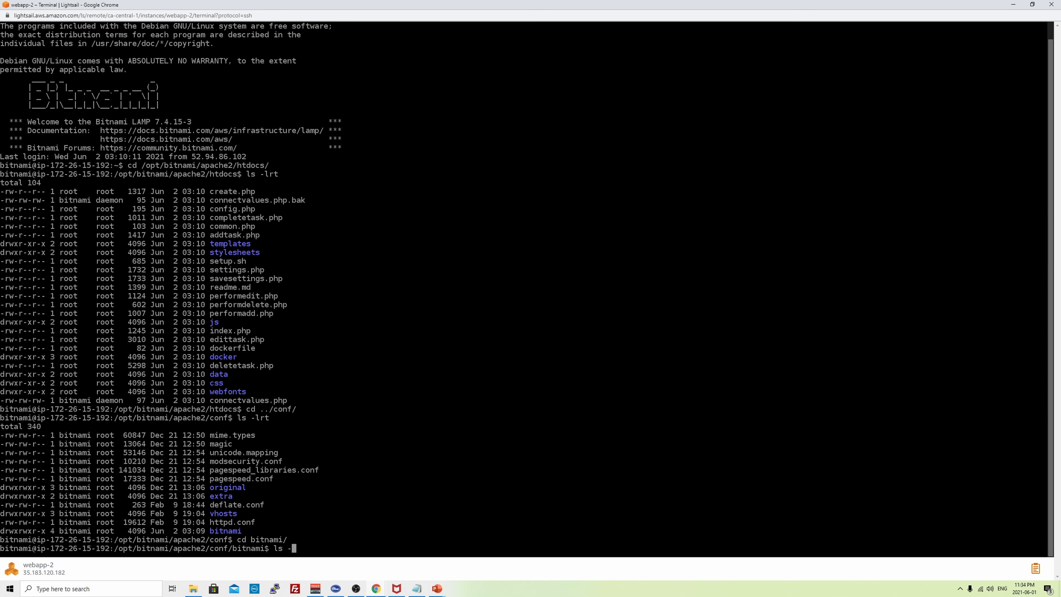
key(Return)
- Back up bitnami.conf as bitnami.conf_bkp and open bitnami.conf in vi
text(cp bitnami)
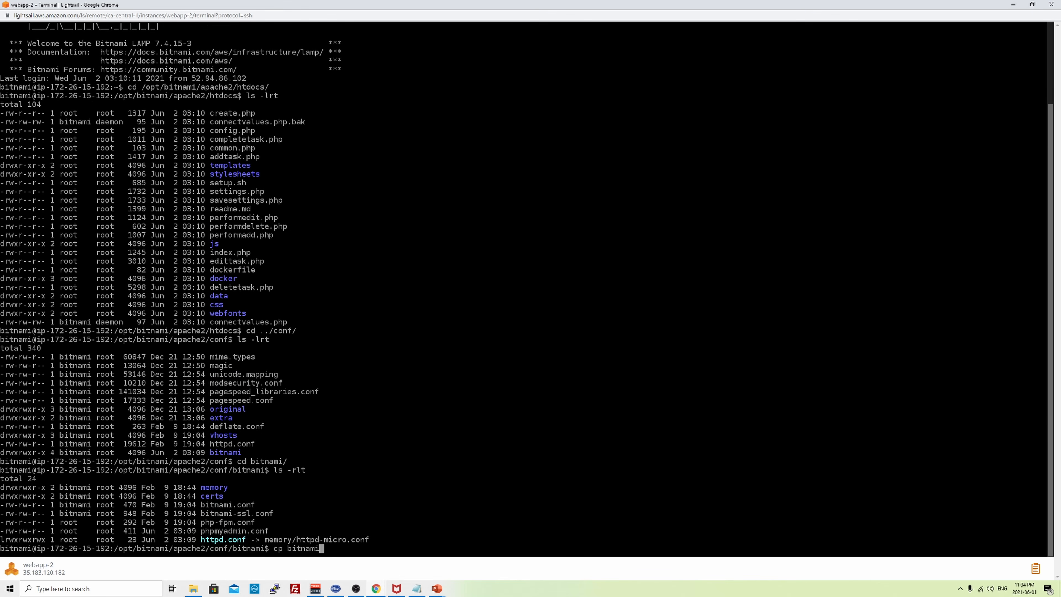
text(.conf bitnami.conf_bkp)
key(Return)
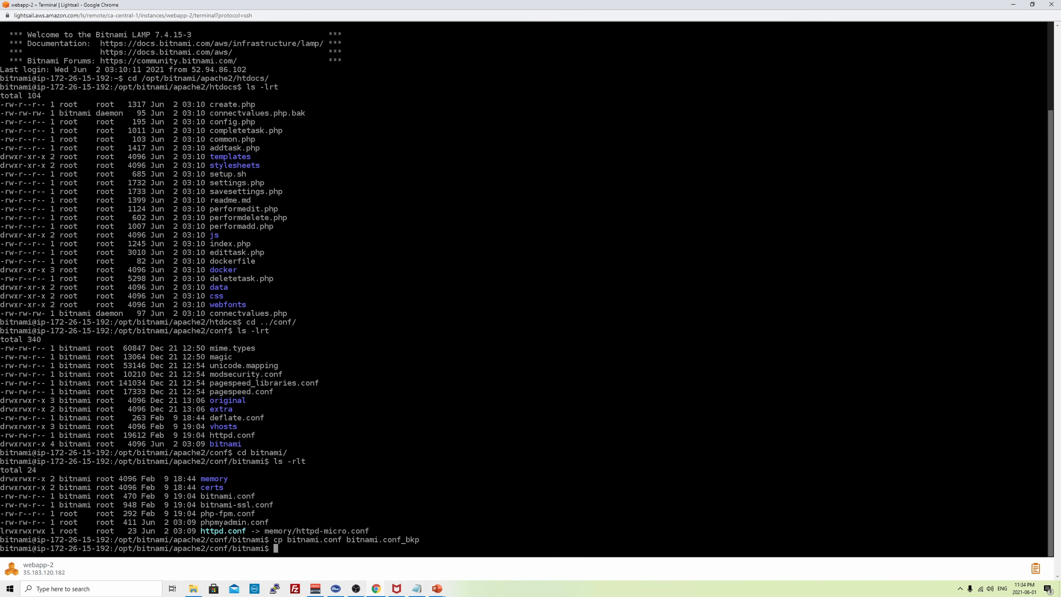
text(vi bitnami.conf)
key(Return)
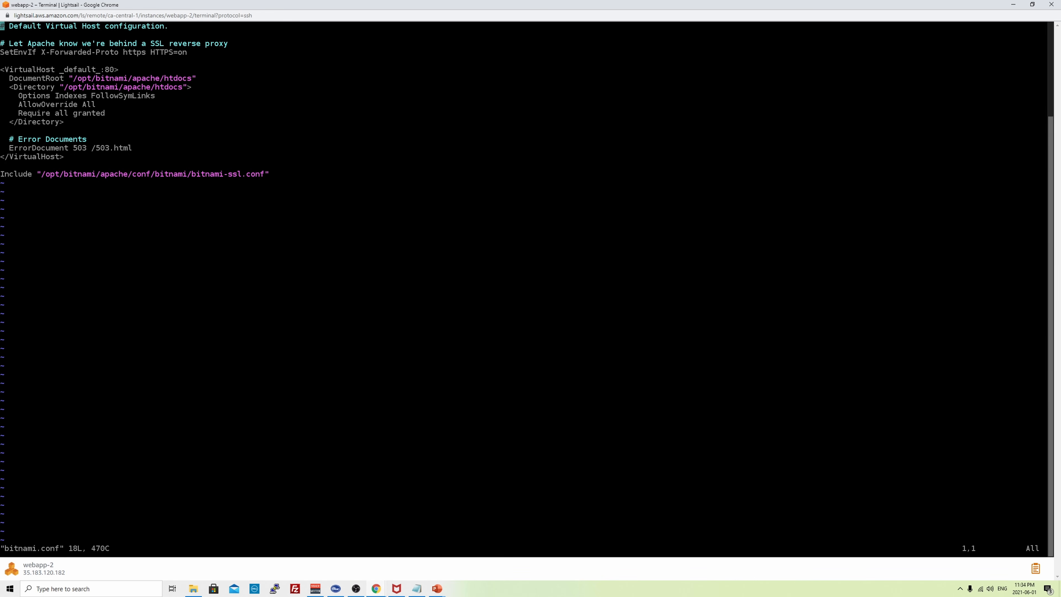
- Remove the restart apache command that was pasted into bitnami.conf by mistake
key(Down)
key(Down)
key(Down)
key(Down)
key(Down)
key(Down)
key(Down)
key(Down)
key(Down)
key(Down)
key(Down)
key(Down)
key(i)
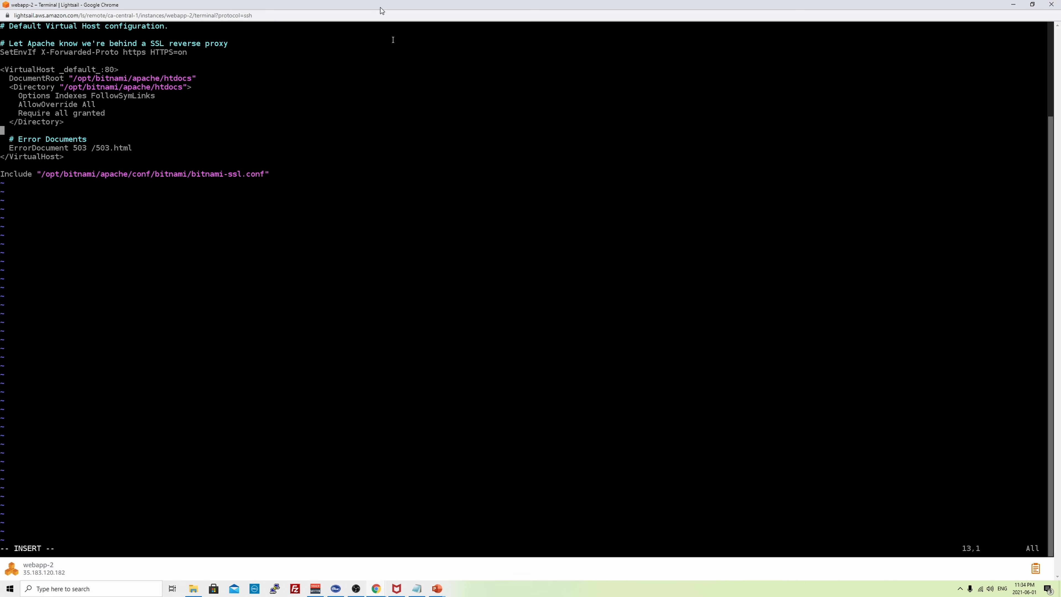
right_click(296, 86)
click(328, 147)
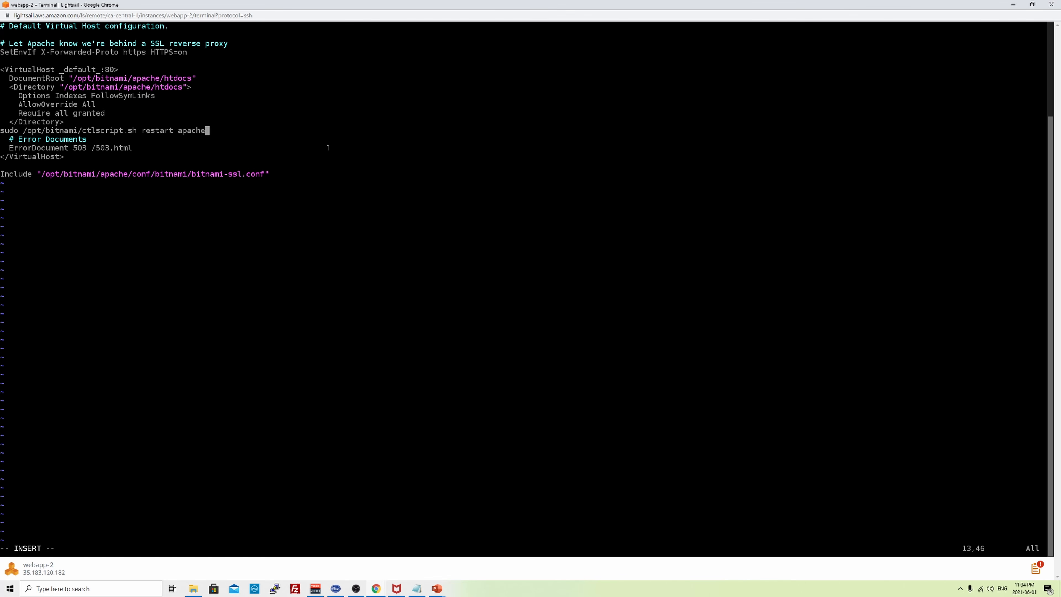
key(Escape)
key(d)
key(d)
- Copy the four-line rewrite rules snippet from the Bitnami forum post
key(alt+Tab)
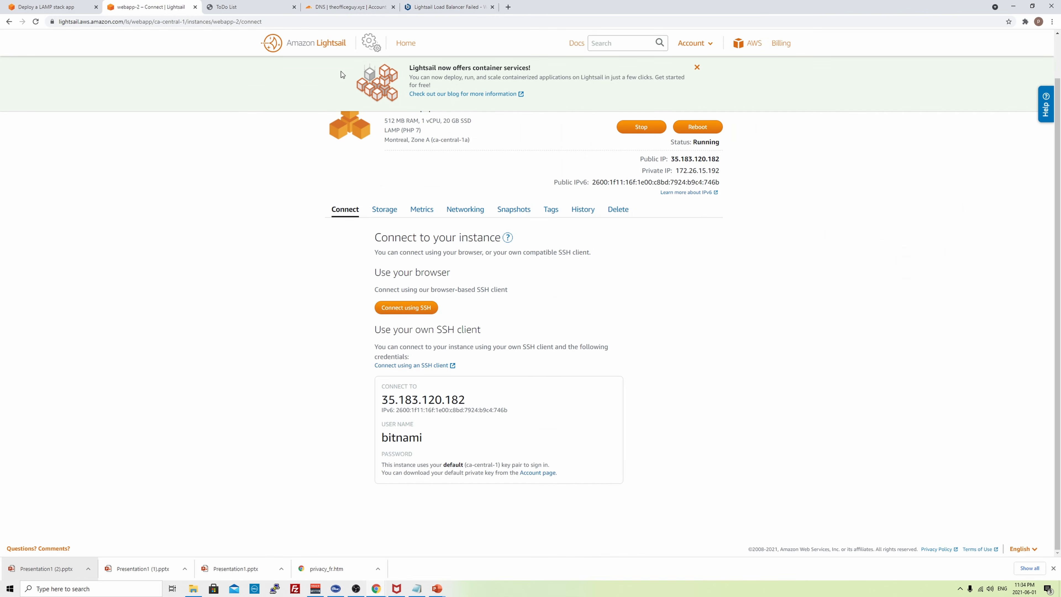
click(447, 7)
mouse_move(452, 358)
mouse_down()
mouse_move(330, 319)
mouse_move(330, 308)
mouse_up()
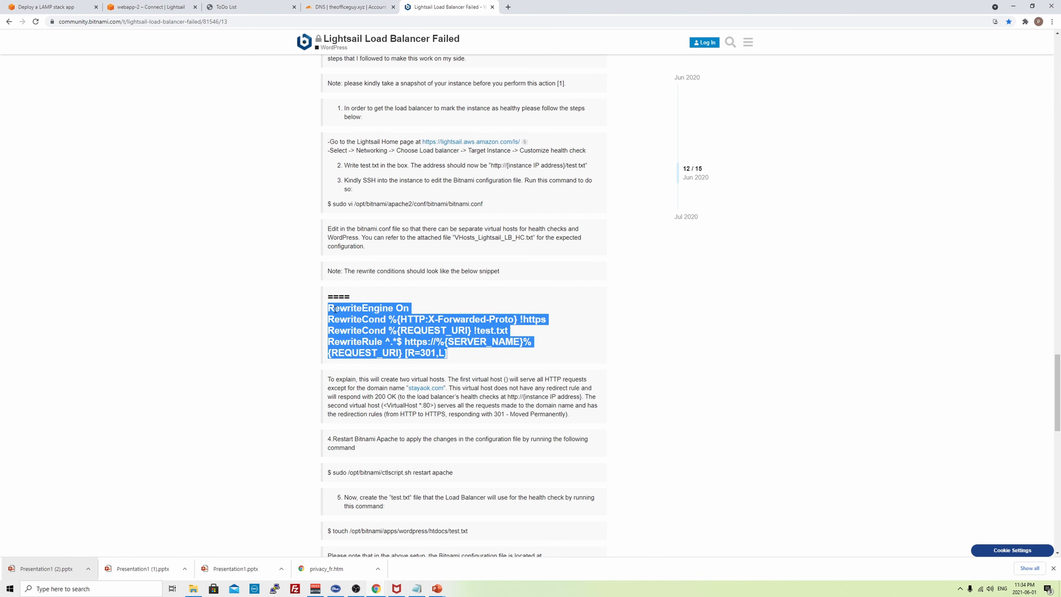
right_click(330, 308)
click(349, 316)
- Paste the rewrite rules under the Error Documents line and save with :wq!
key(alt+Tab)
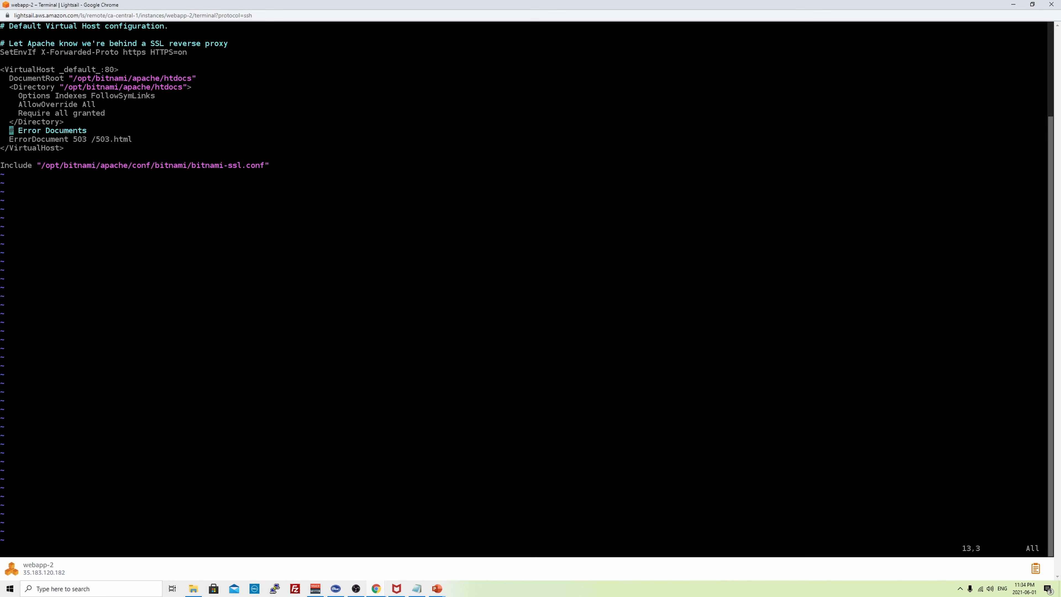
key(A)
key(Return)
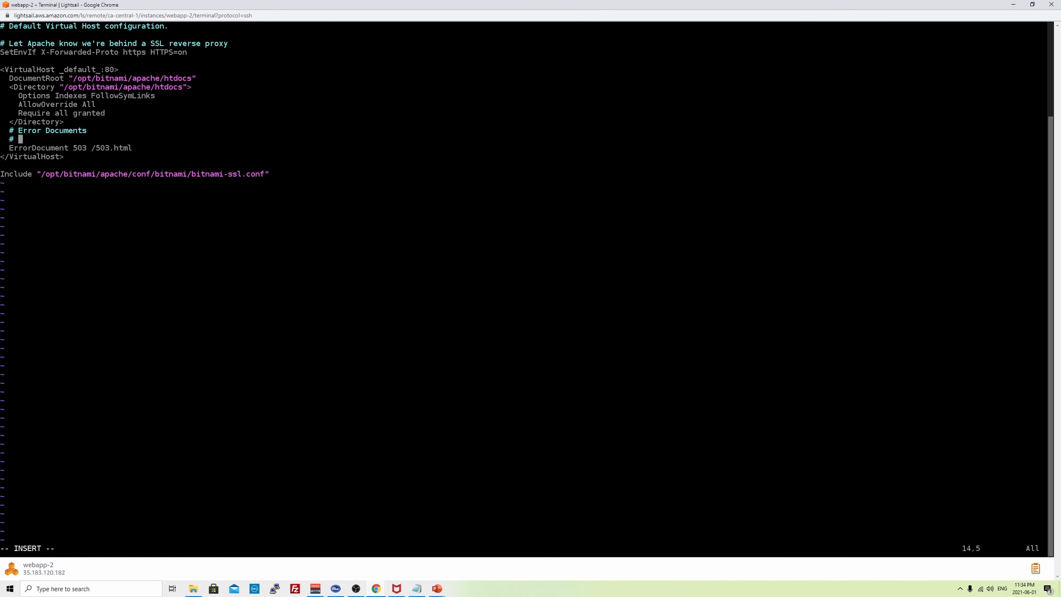
key(BackSpace)
key(BackSpace)
right_click(194, 119)
click(148, 122)
right_click(178, 121)
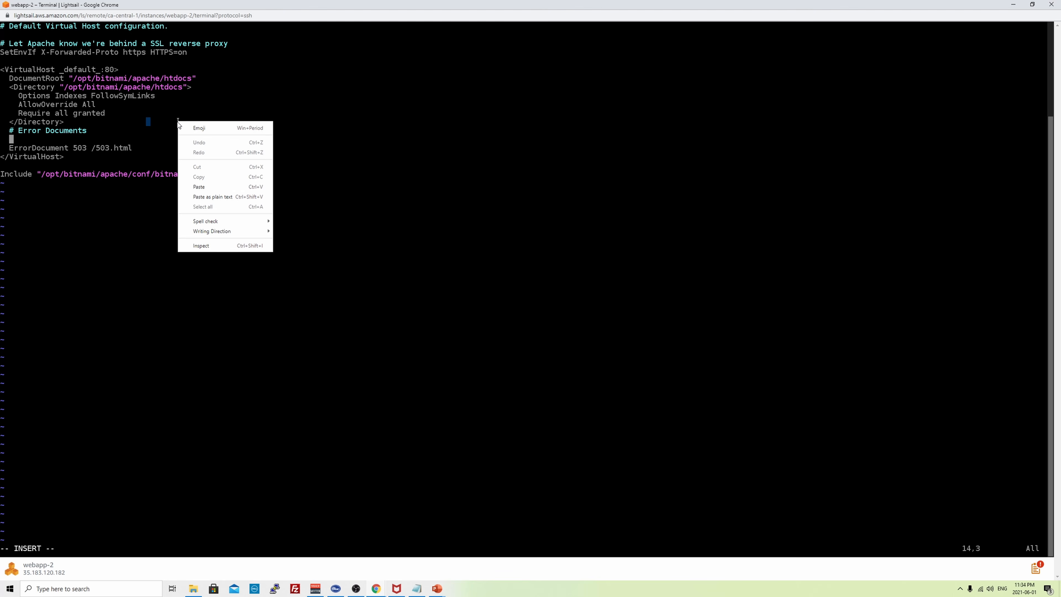
click(203, 186)
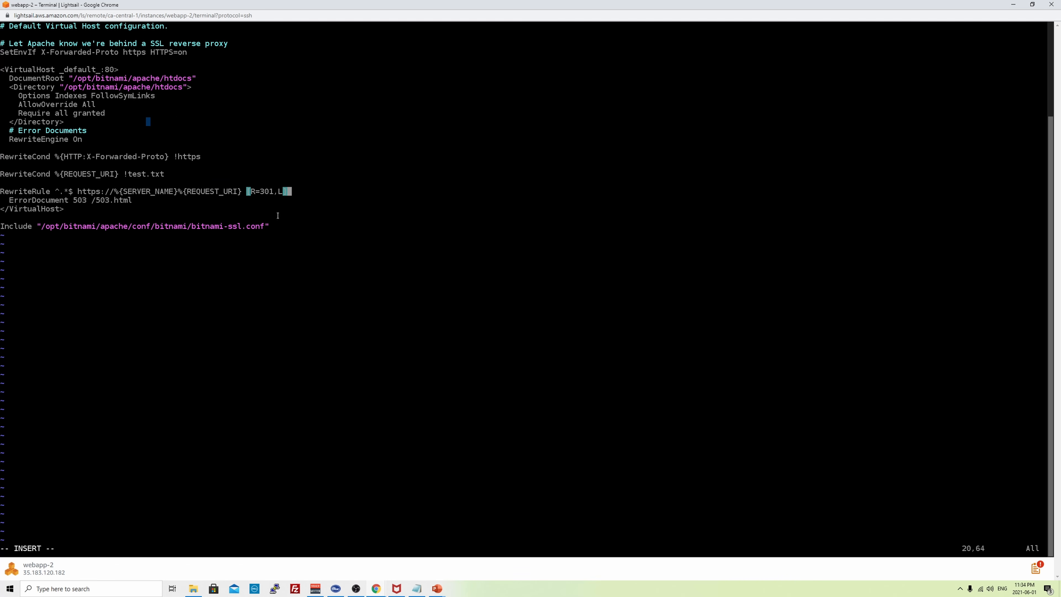
key(Escape)
text(:wq!)
key(Return)
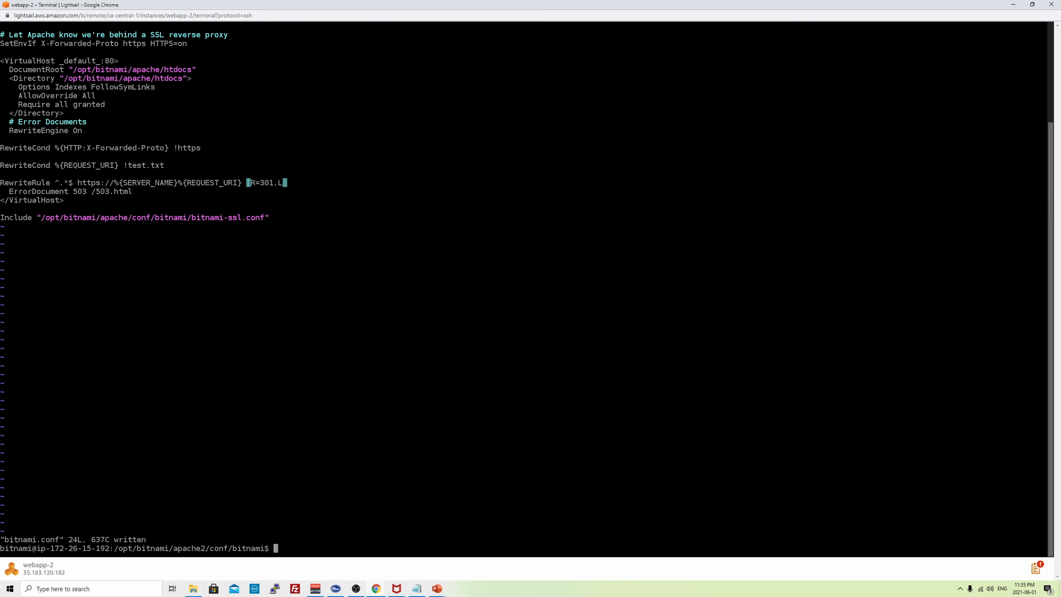
- Go to webapp-2's htdocs folder and create test.txt with chmod 777 permissions
text(cd ../)
key(Return)
text(sl -lrt)
key(Return)
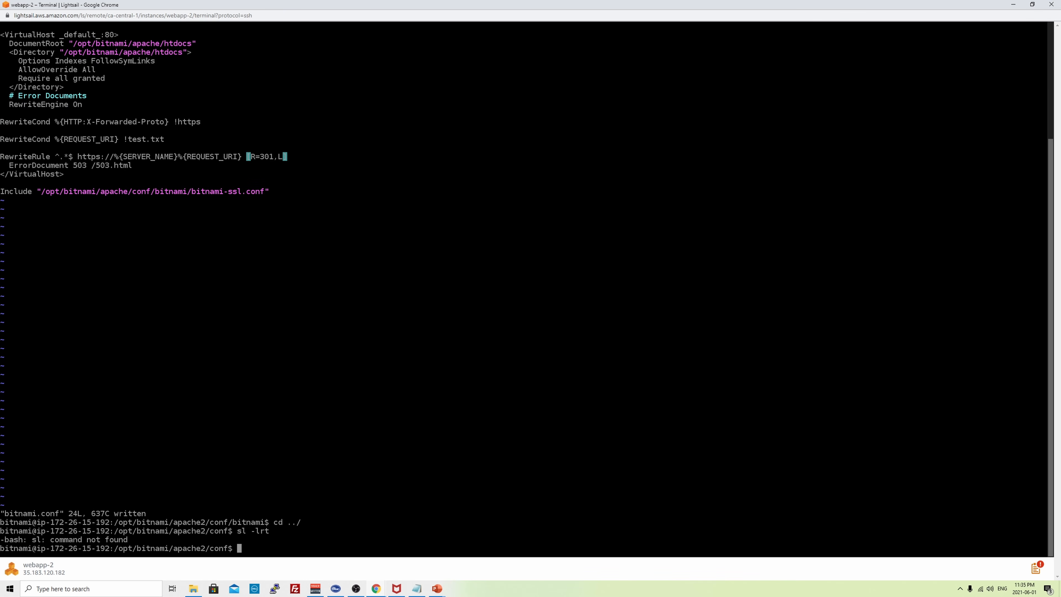
text(ls -lrt)
key(Return)
text(cd)
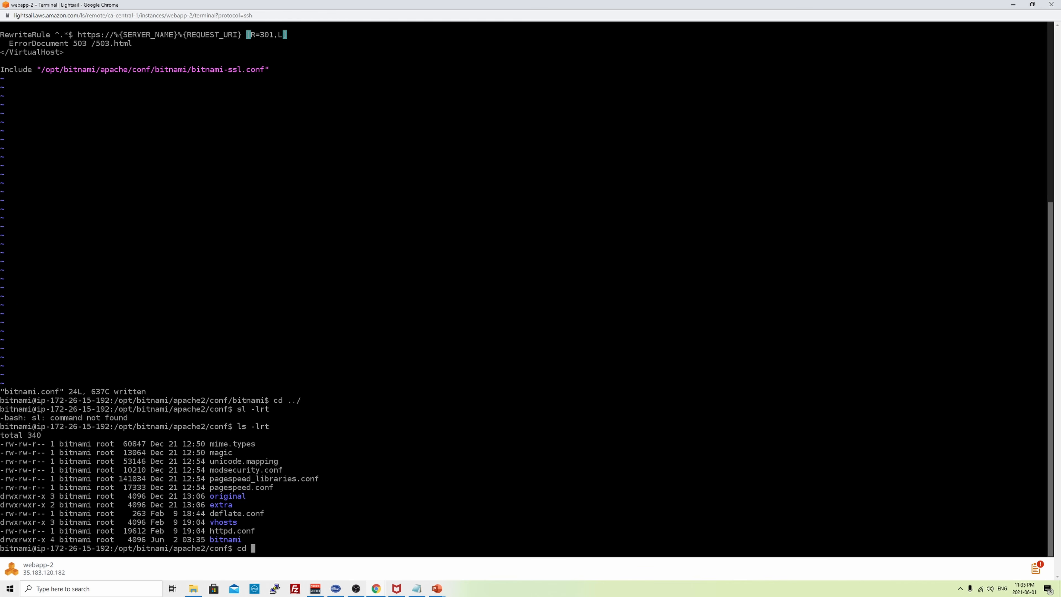
text( ../htd)
key(Tab)
key(Return)
text(ls -rlt)
key(Return)
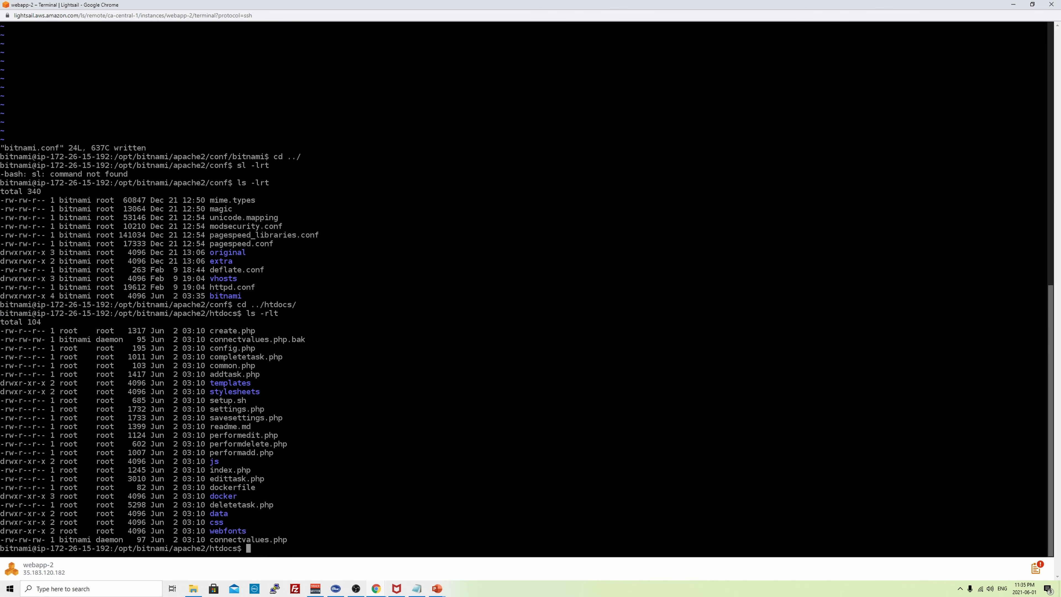
text(touch test.txt)
key(Return)
text(chmod )
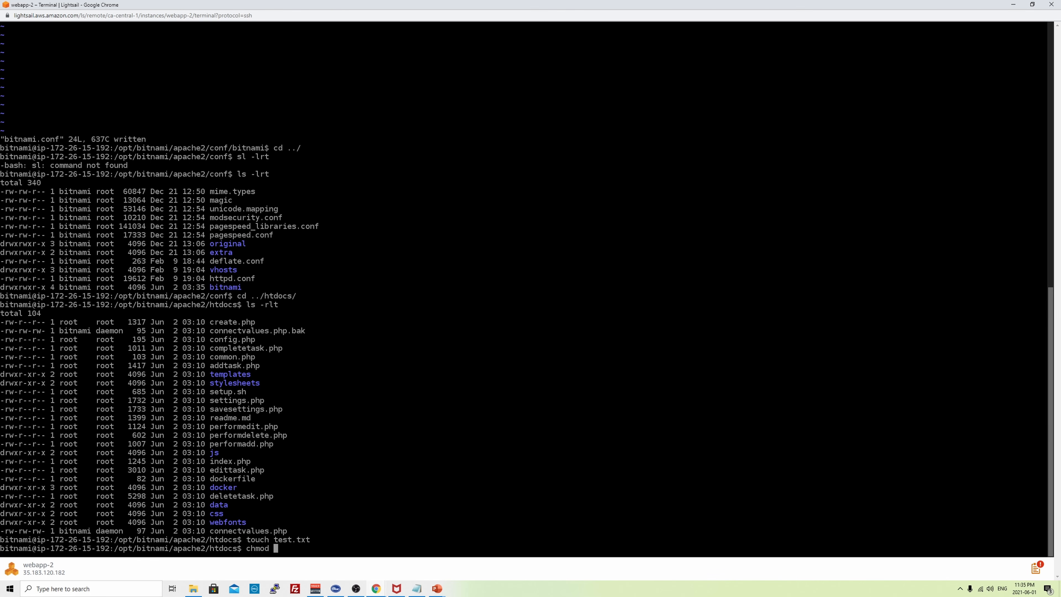
text(777 test.txt)
key(Return)
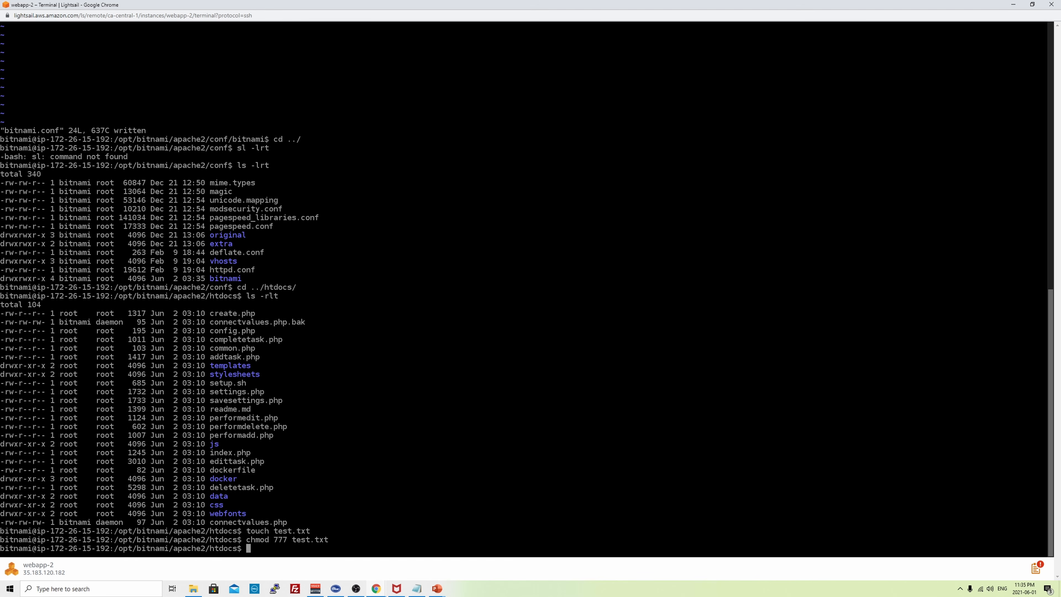
- Run the forum's 'sudo /opt/bitnami/ctlscript.sh restart apache' command, then return to webapp-2's Connect page
key(alt+Tab)
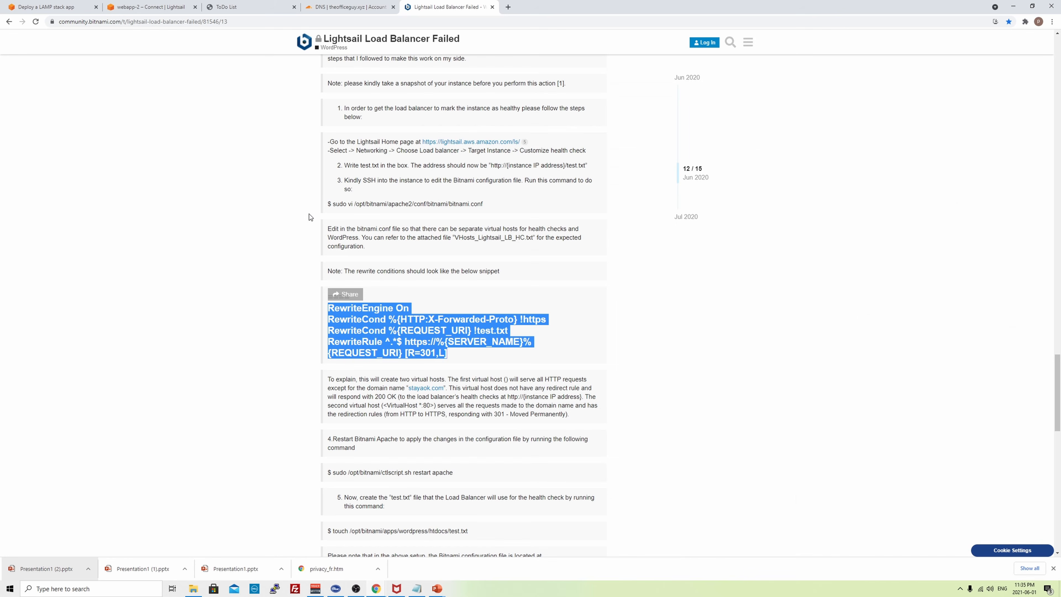
drag(453, 473, 334, 474)
right_click(334, 474)
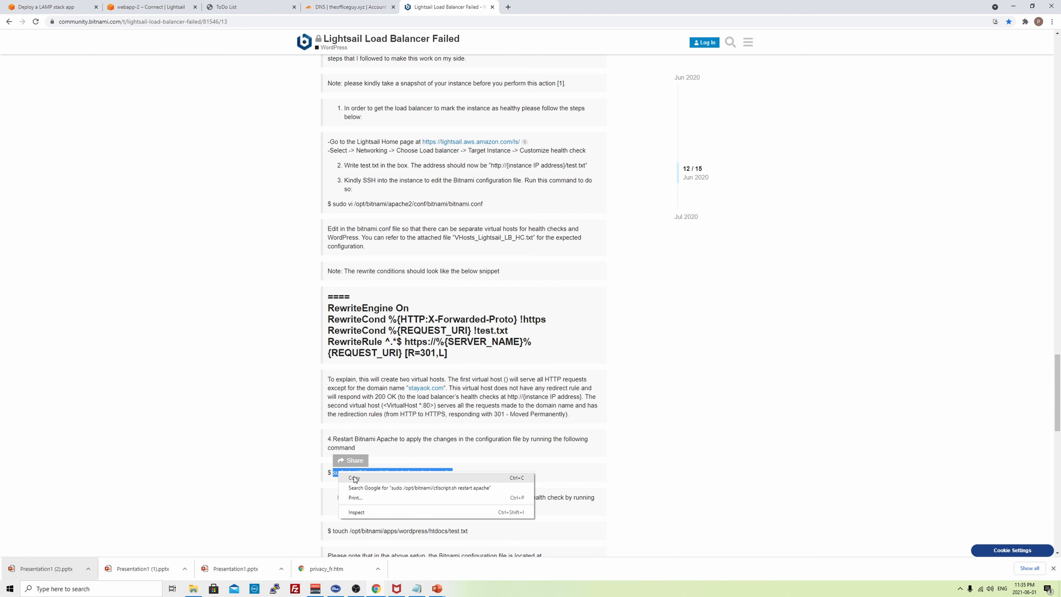
click(352, 478)
key(alt+Tab)
right_click(387, 563)
click(411, 470)
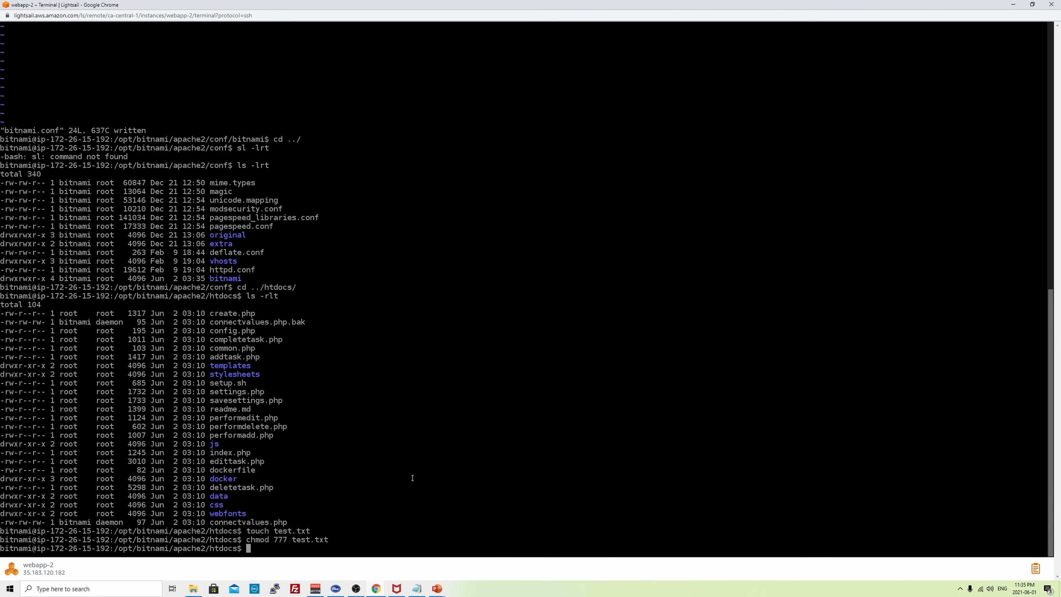
key(Return)
key(alt+Tab)
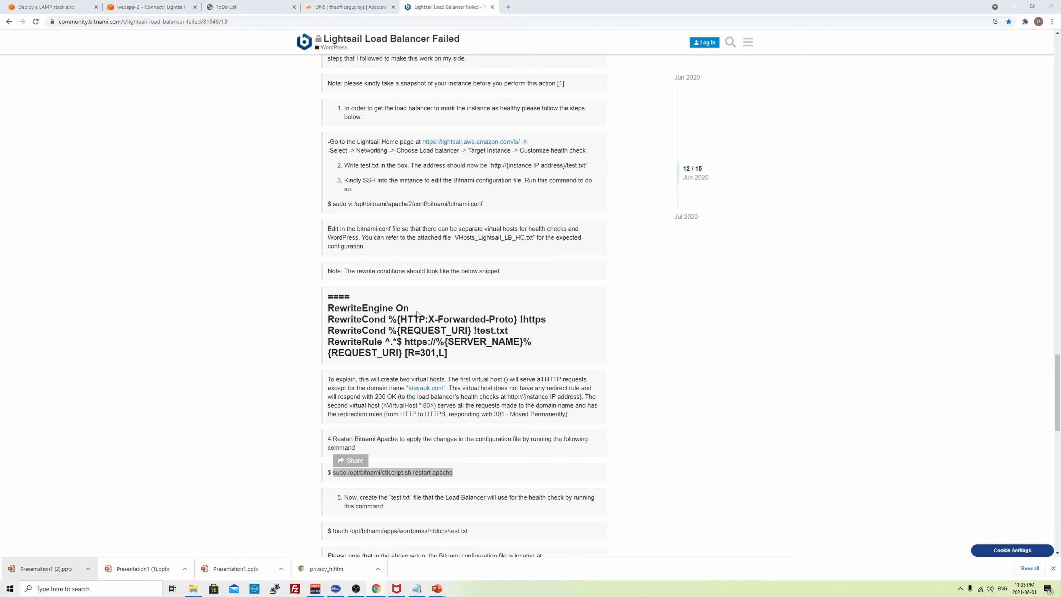
click(151, 7)
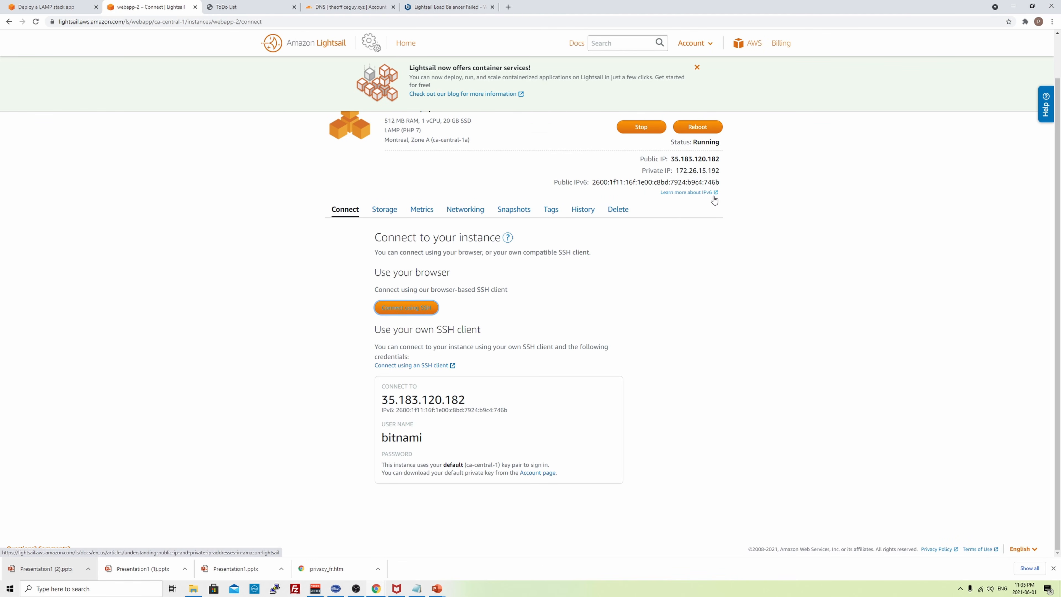
scroll(484, 248, up, 1)
- From Home > Networking, open myfirstlb and launch its DNS name in a new tab
click(302, 51)
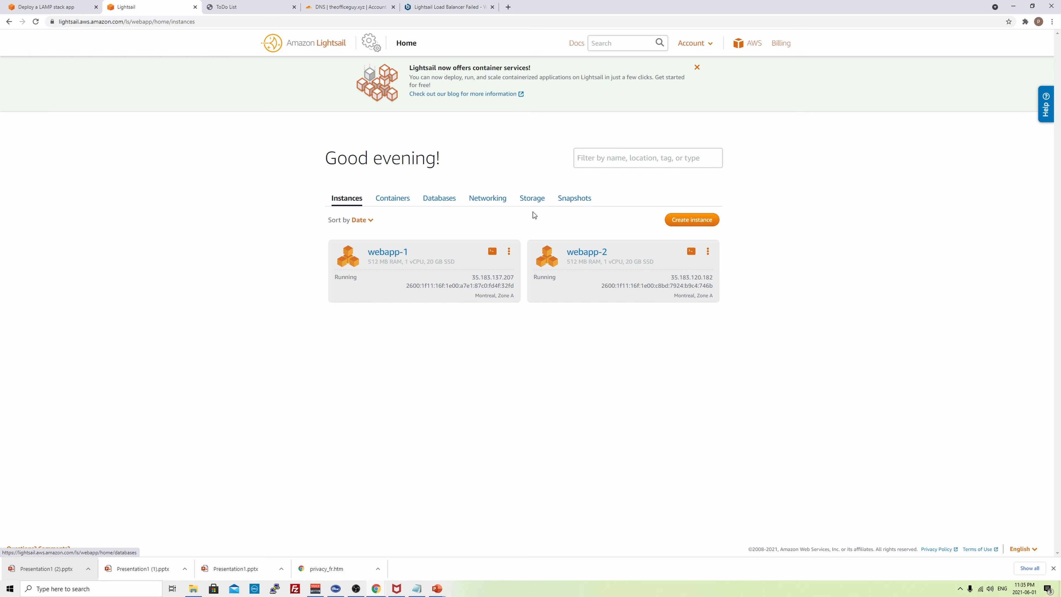
click(477, 201)
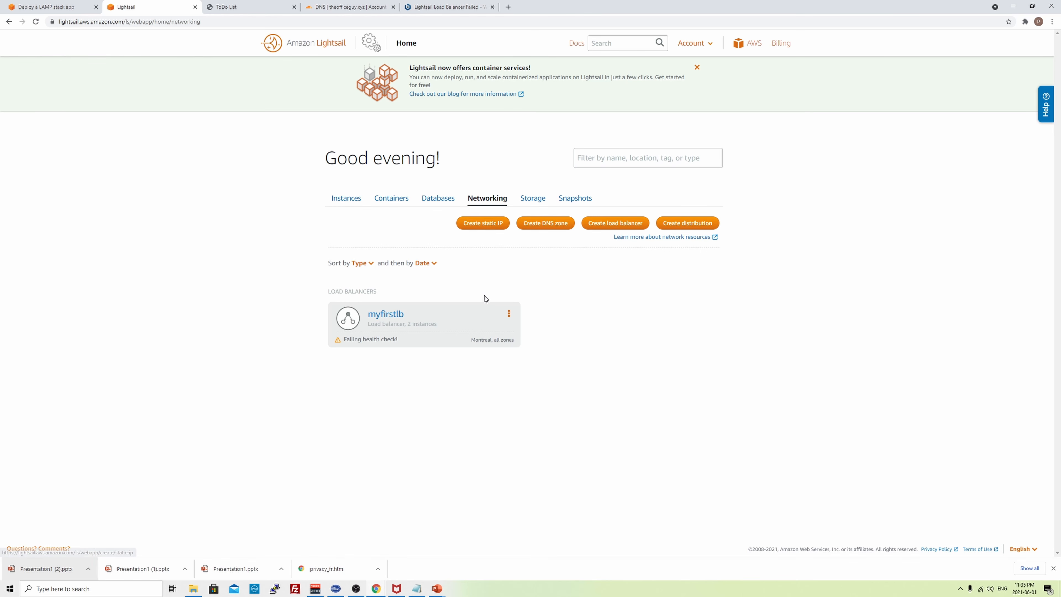
double_click(388, 318)
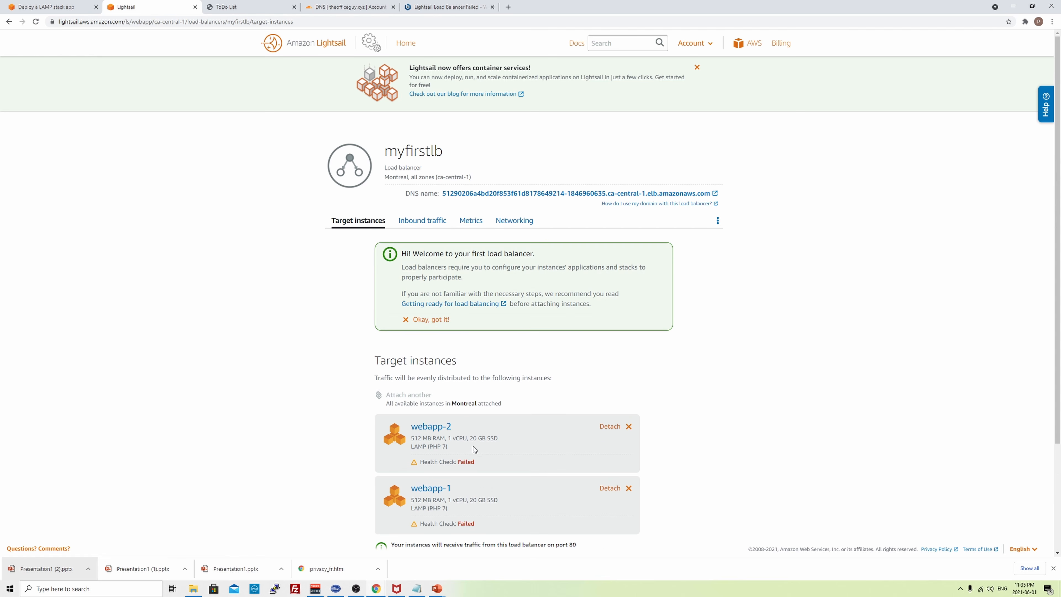
scroll(541, 439, down, 3)
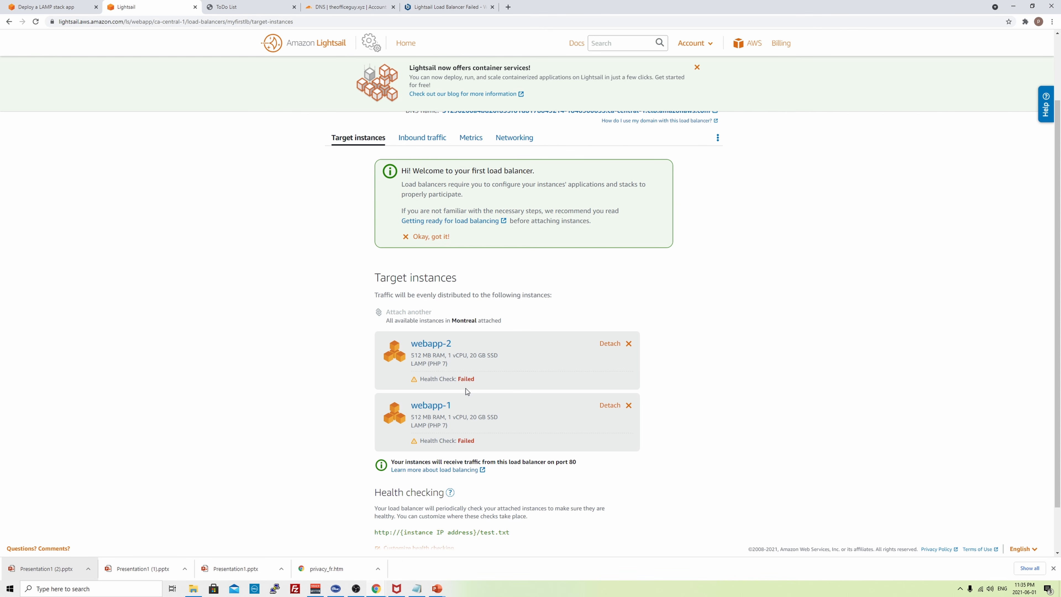
scroll(466, 390, down, 1)
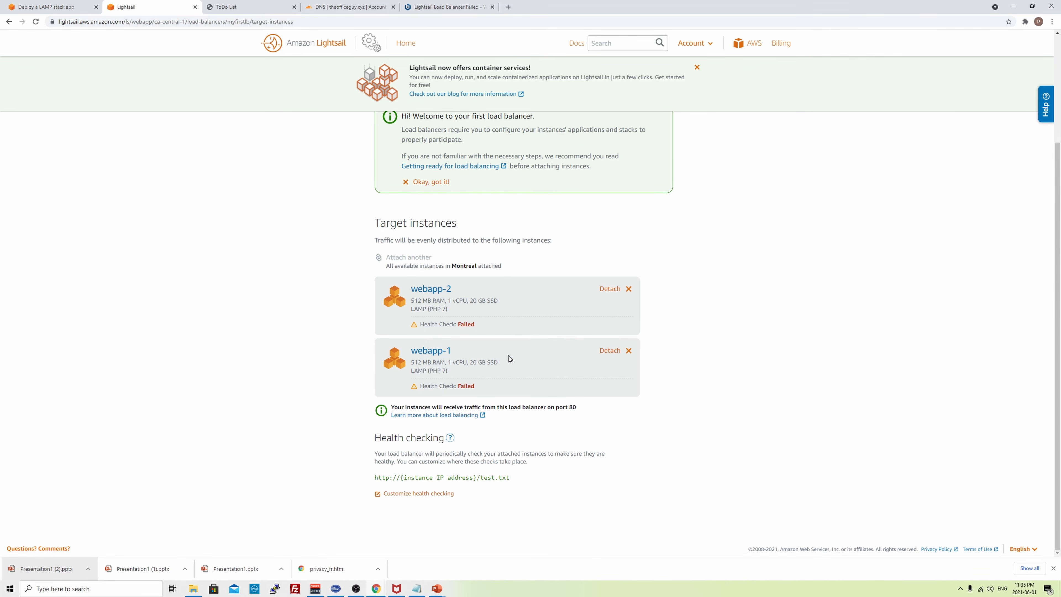
scroll(508, 355, up, 3)
click(599, 194)
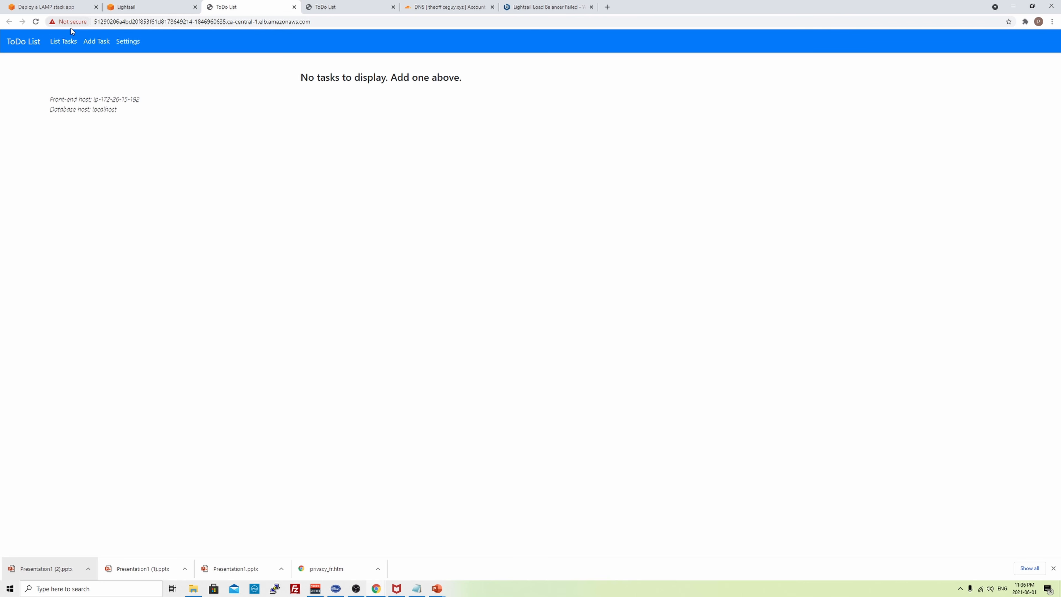
- Reload the ToDo List to see the host change and confirm both instances show Health Check: Passed
click(35, 22)
click(34, 23)
click(34, 23)
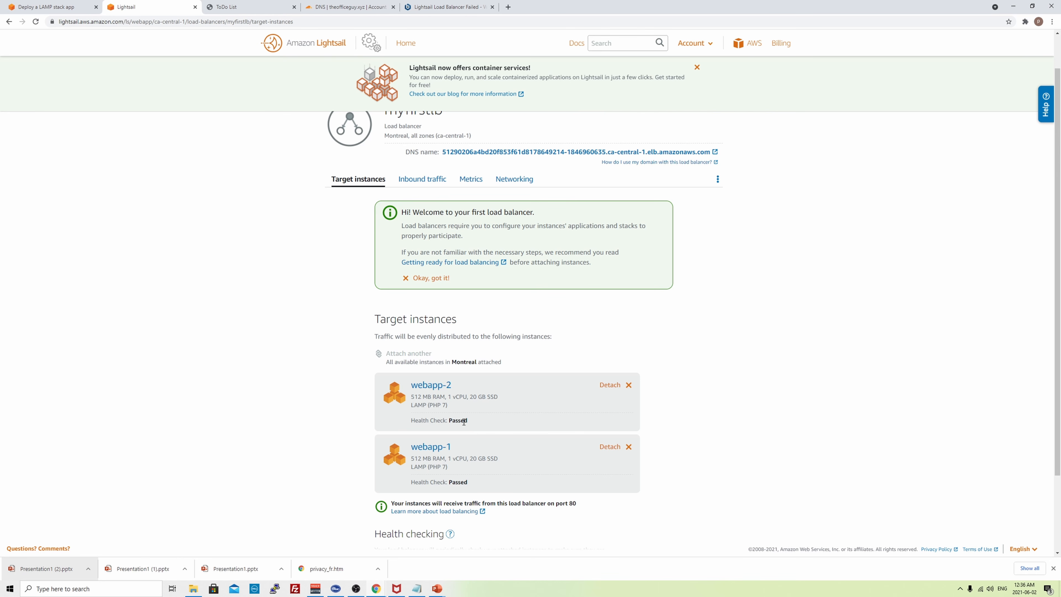
click(233, 7)
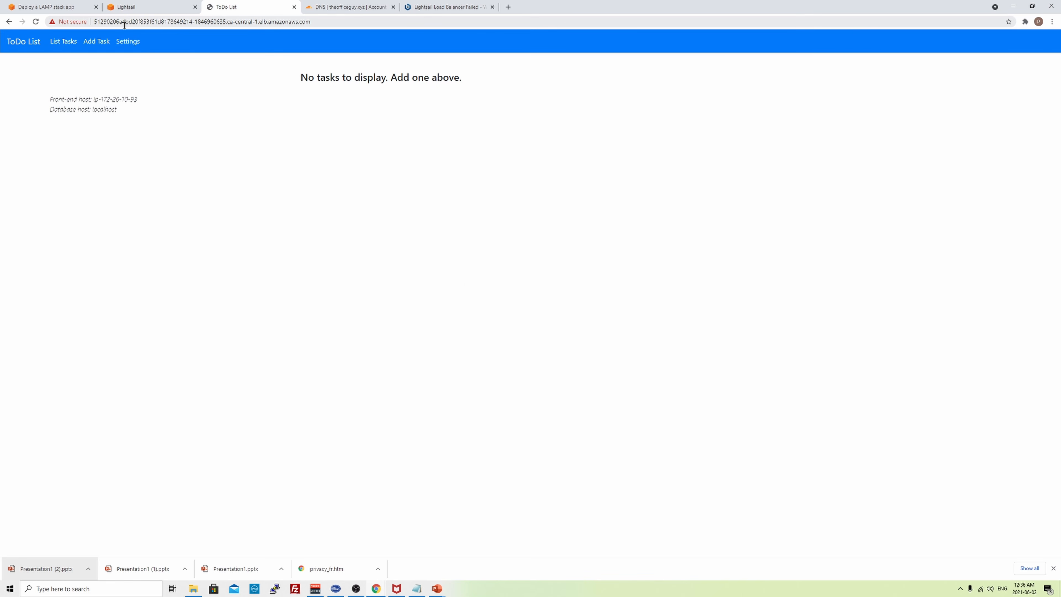
click(36, 23)
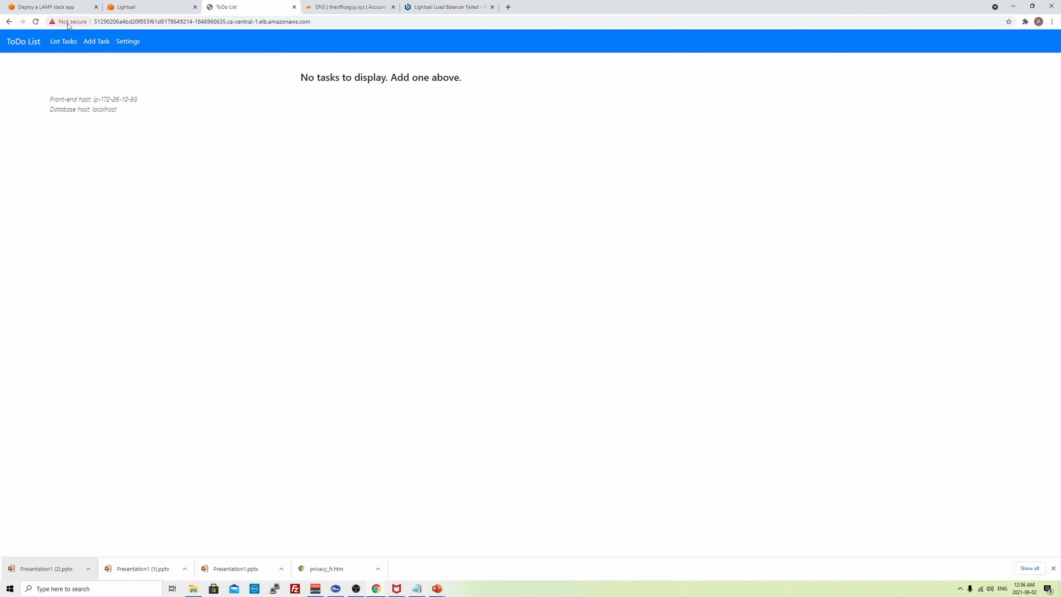
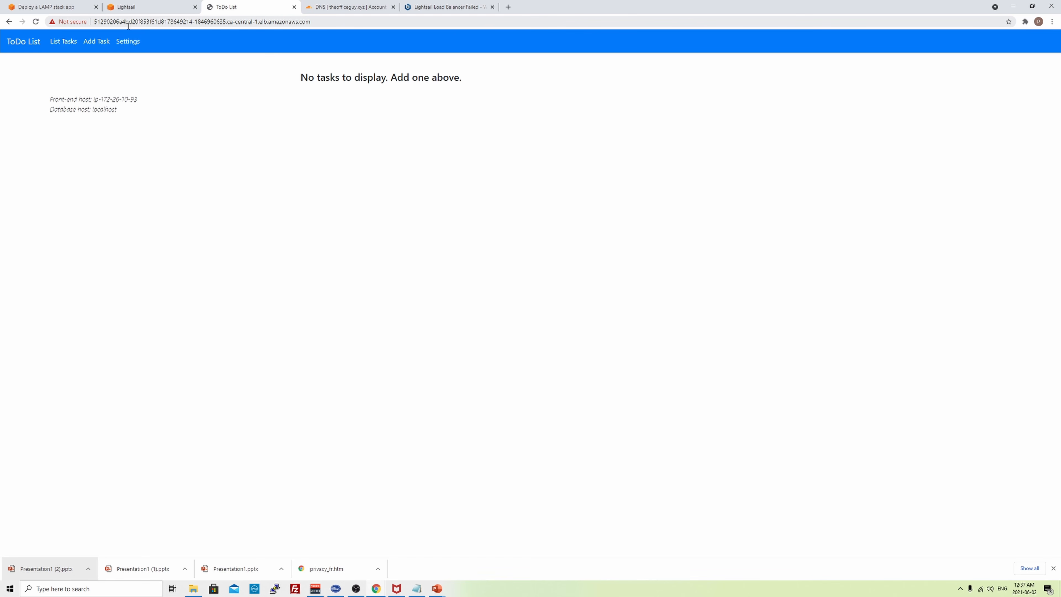
- Copy myfirstlb's DNS name from Lightsail, then go to Cloudflare's DNS records for theofficeguy.xyz
click(131, 6)
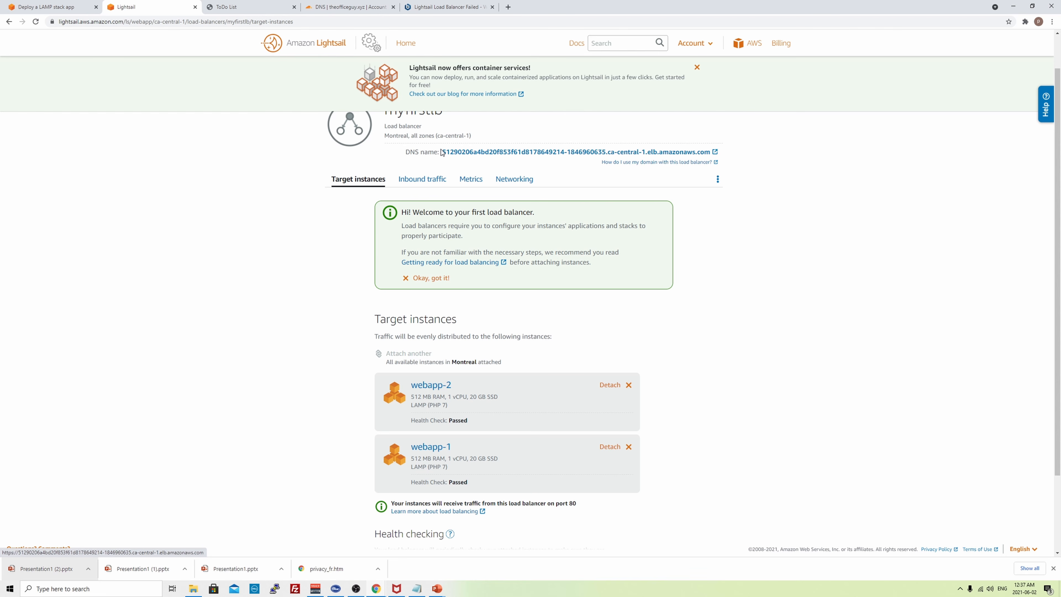
drag(442, 153, 711, 155)
key(ctrl+c)
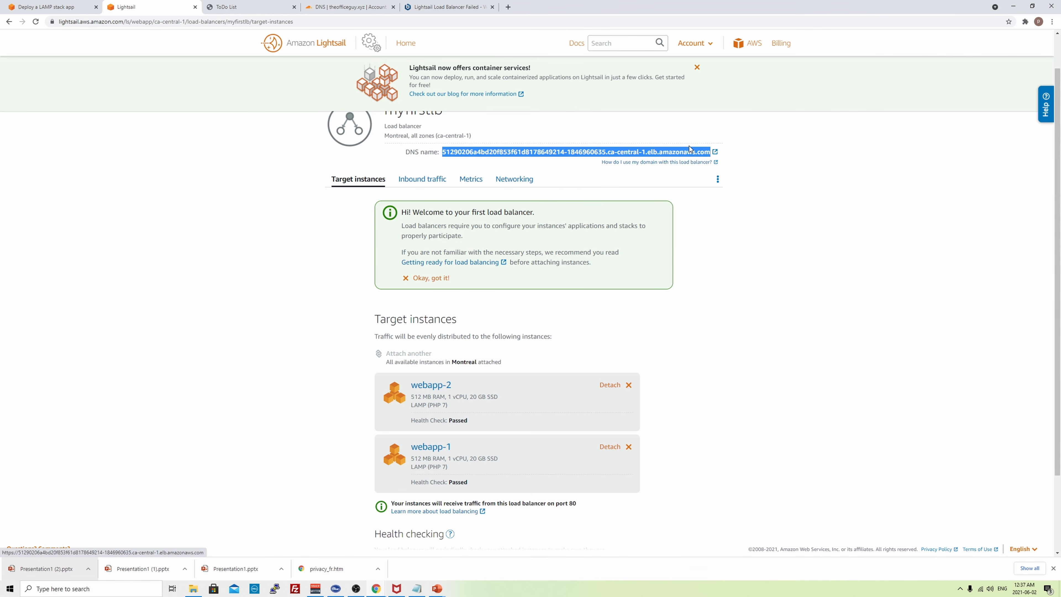
click(397, 11)
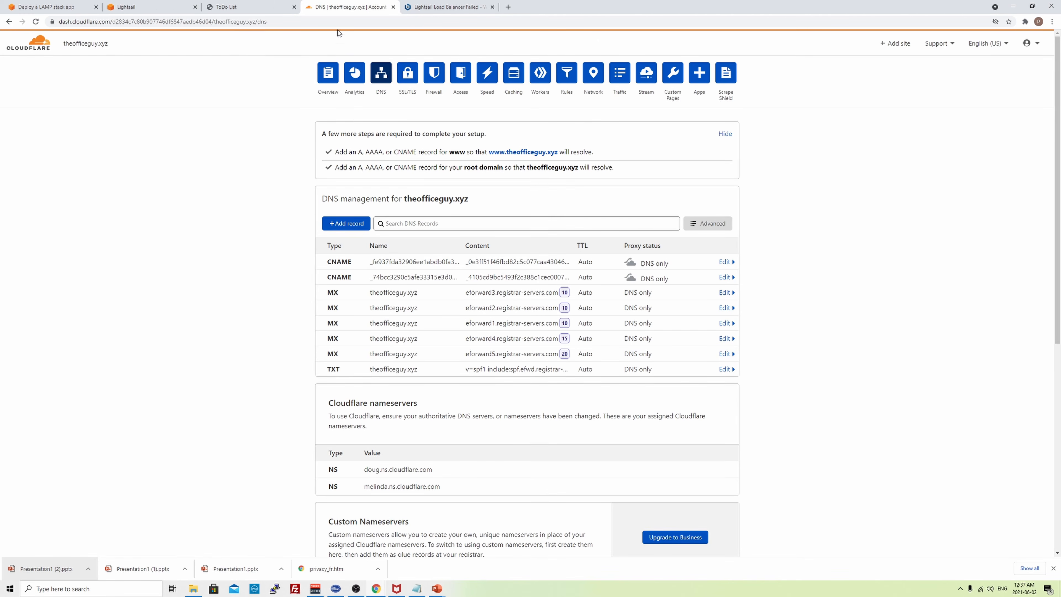
- Add a DNS-only root (@) CNAME record targeting the load balancer's DNS name
click(346, 223)
click(355, 276)
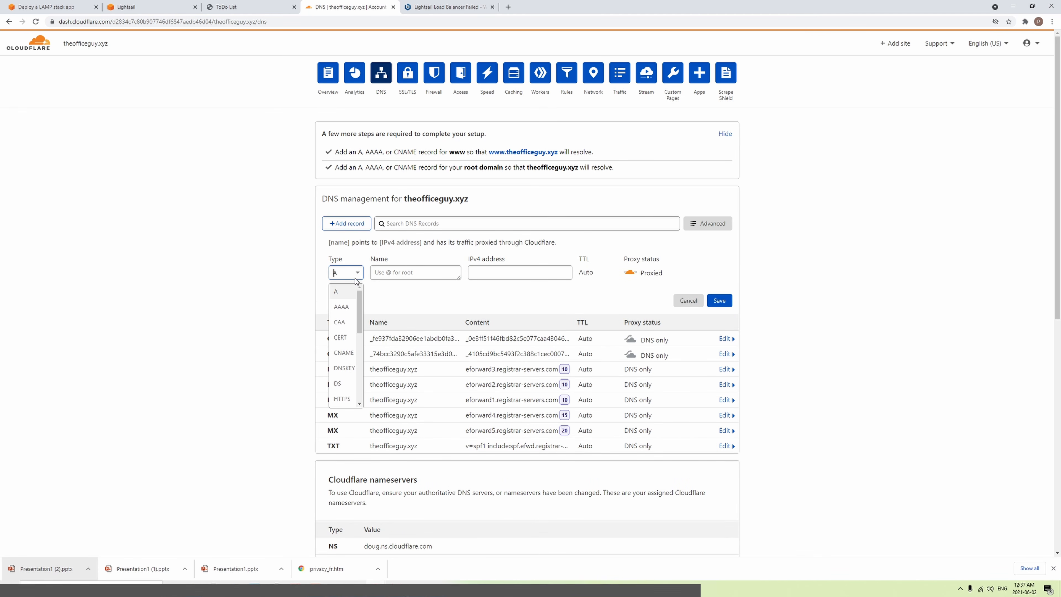
click(360, 335)
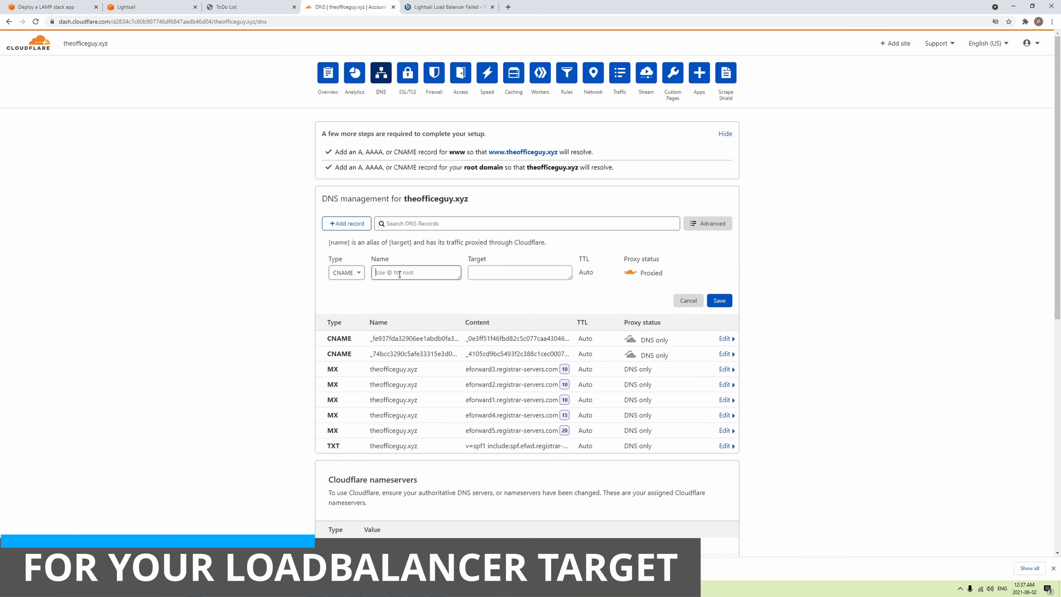
text(@)
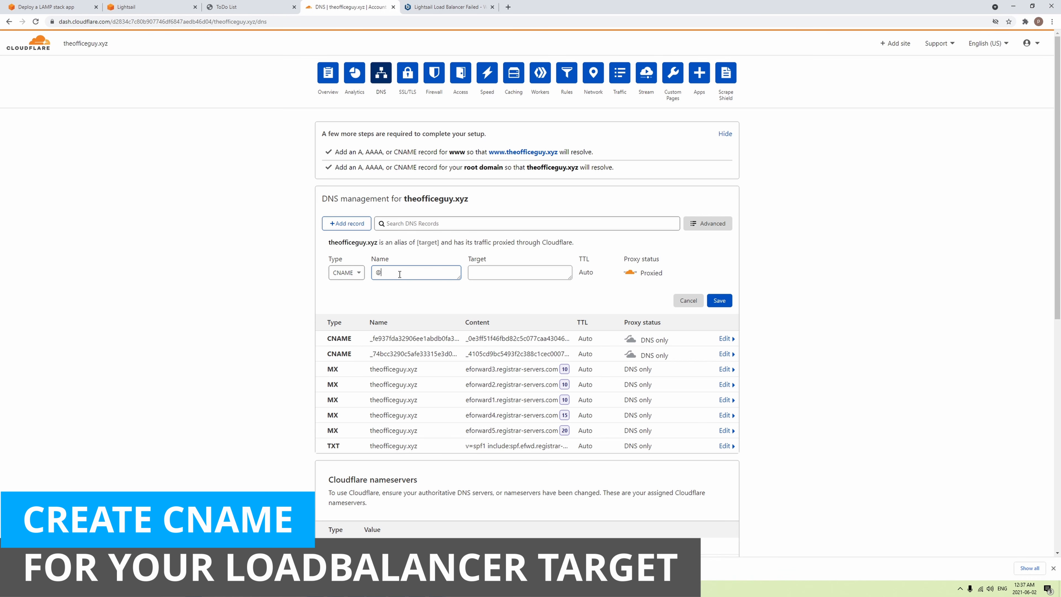
click(527, 273)
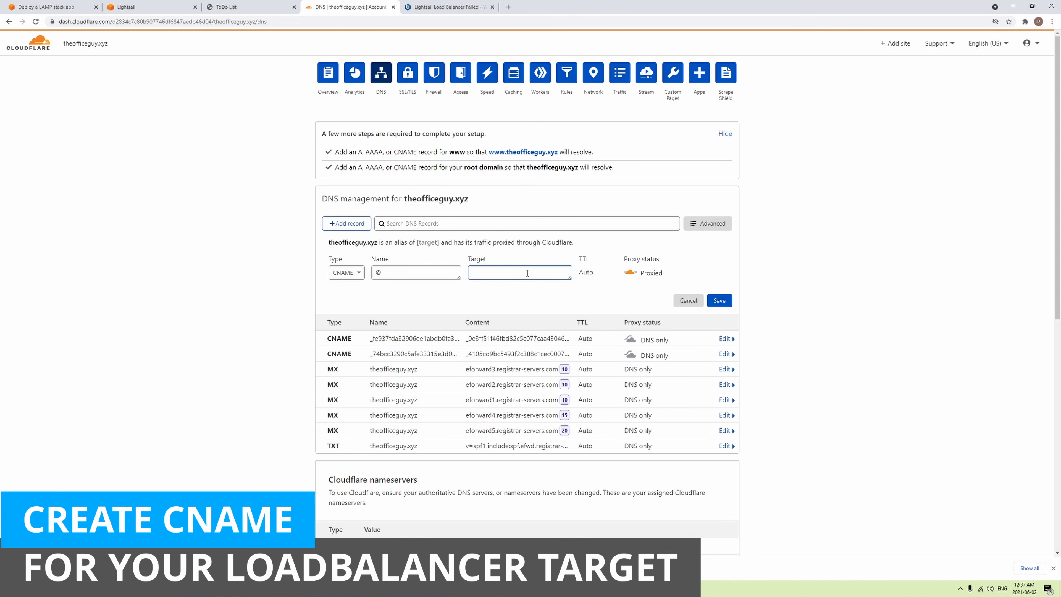
key(ctrl+v)
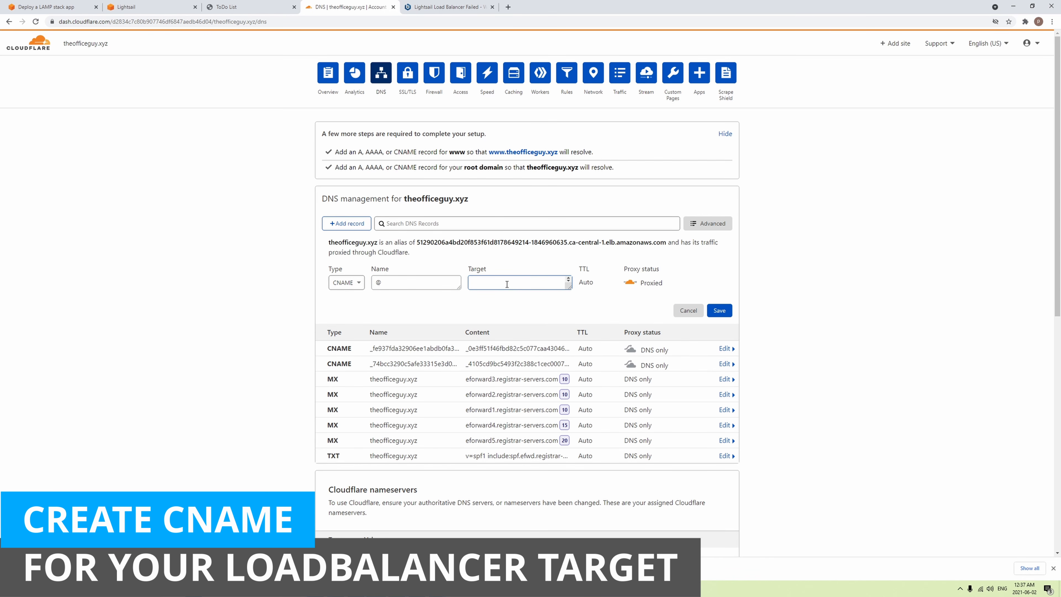
scroll(509, 288, down, 1)
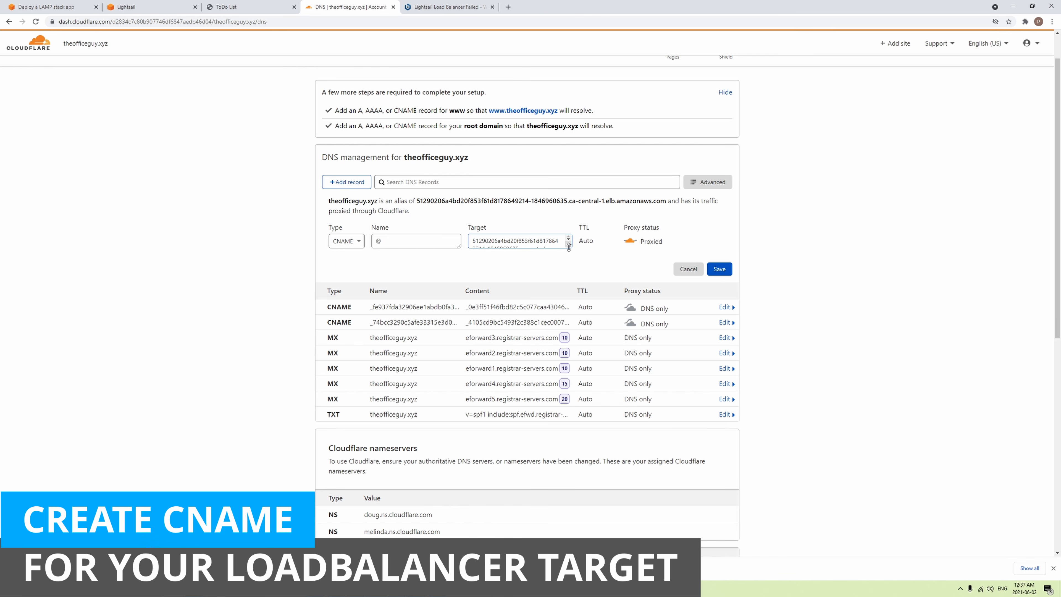
drag(569, 247, 570, 297)
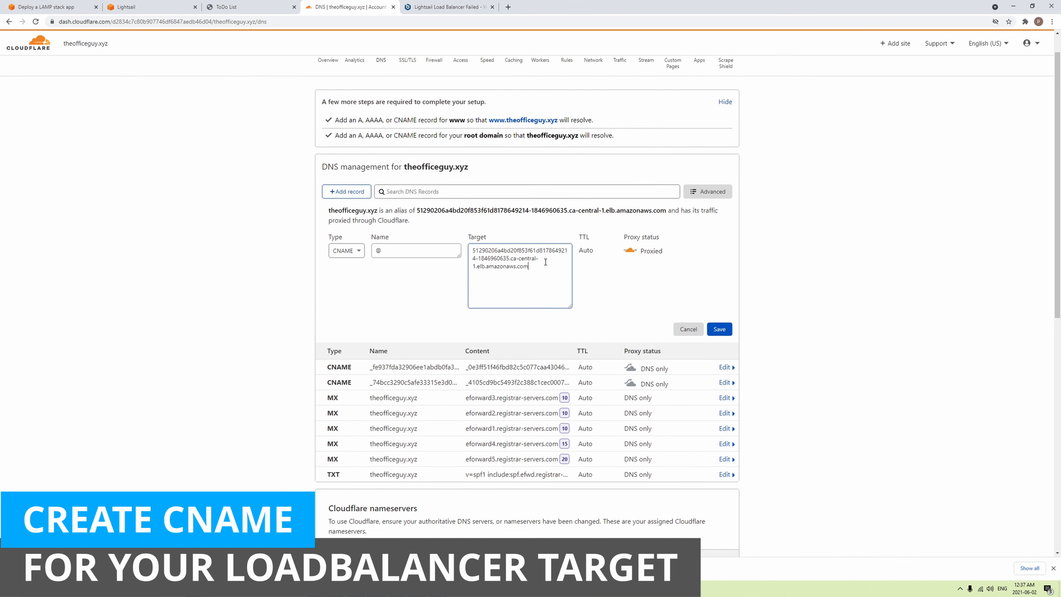
scroll(545, 262, up, 1)
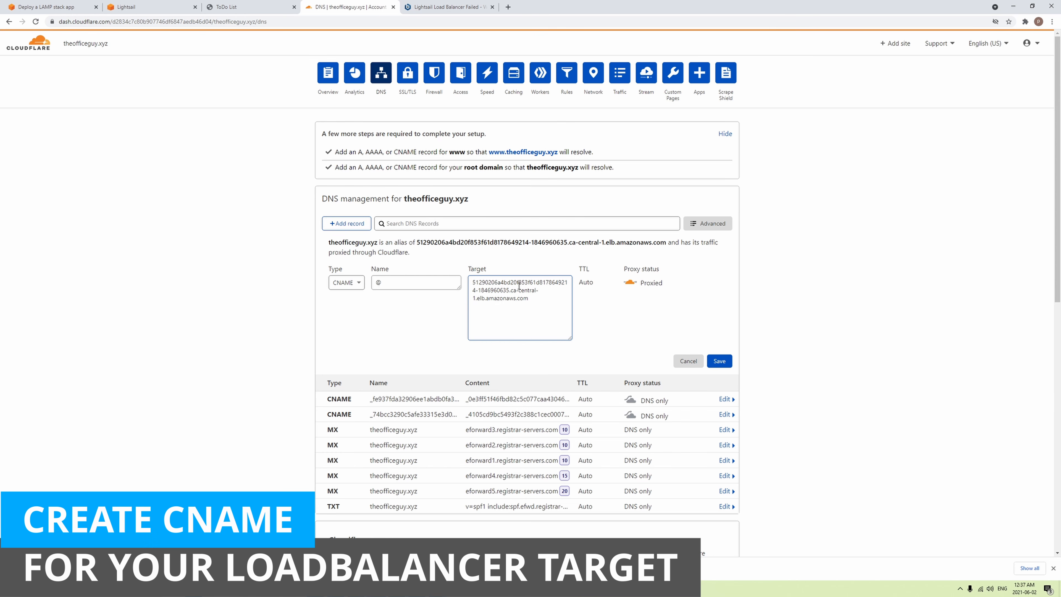
click(630, 283)
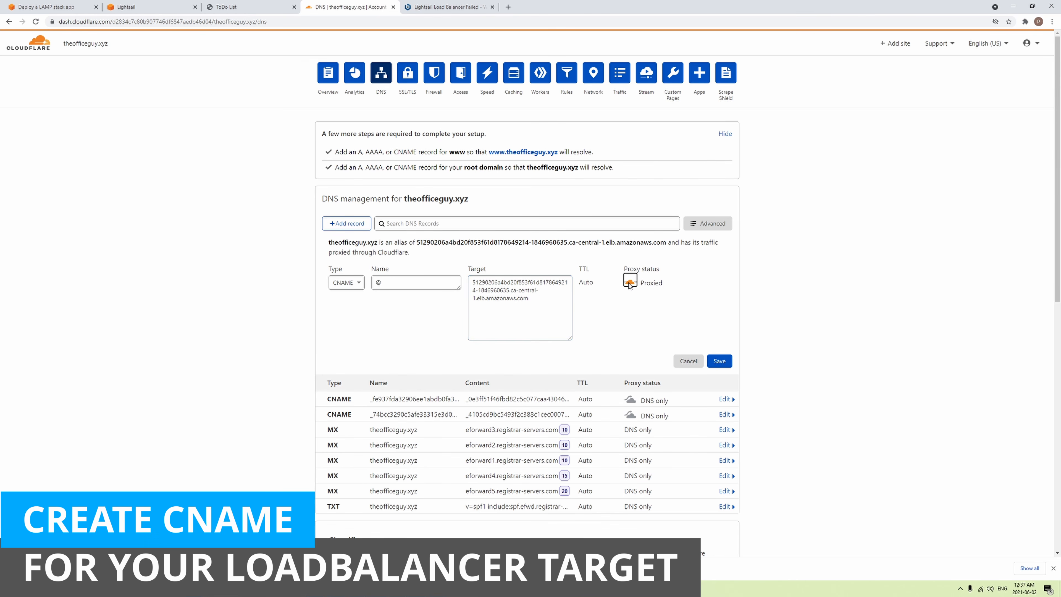
click(544, 299)
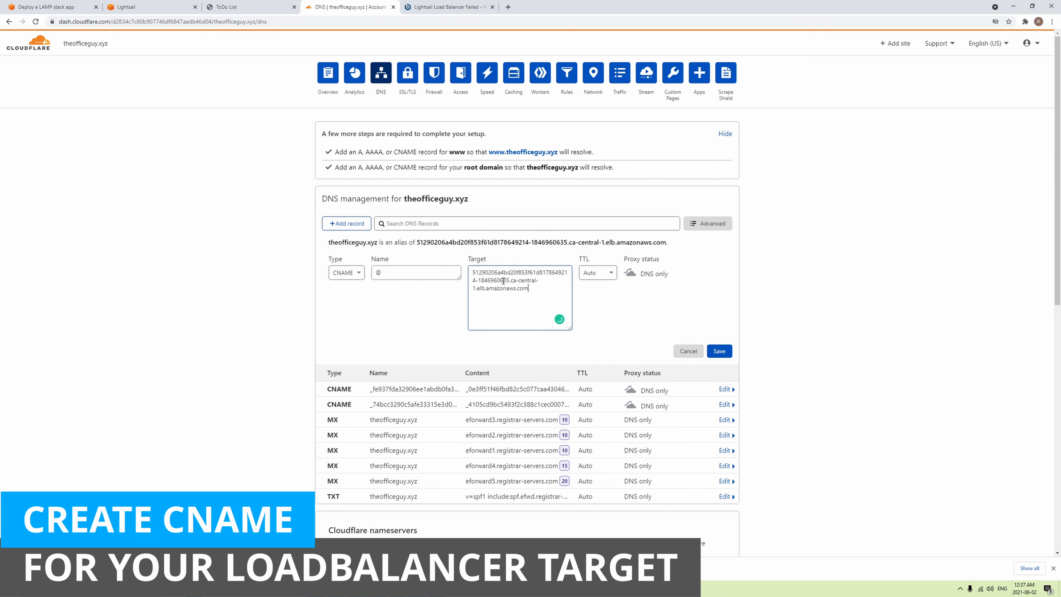
triple_click(503, 281)
key(ctrl+c)
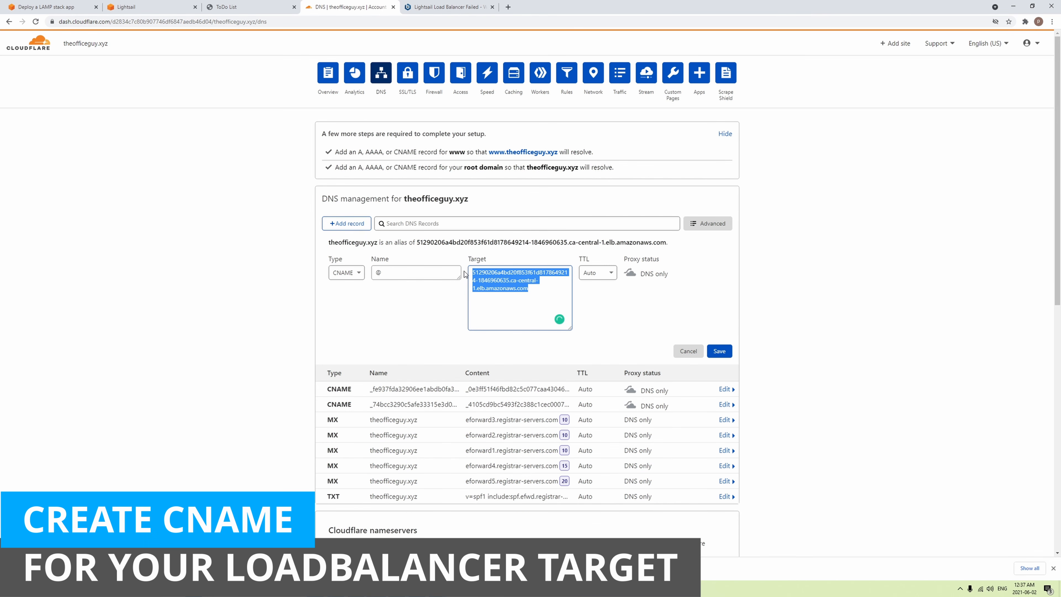
click(722, 352)
- Add a DNS-only www CNAME record pointing to the same load balancer hostname
click(351, 208)
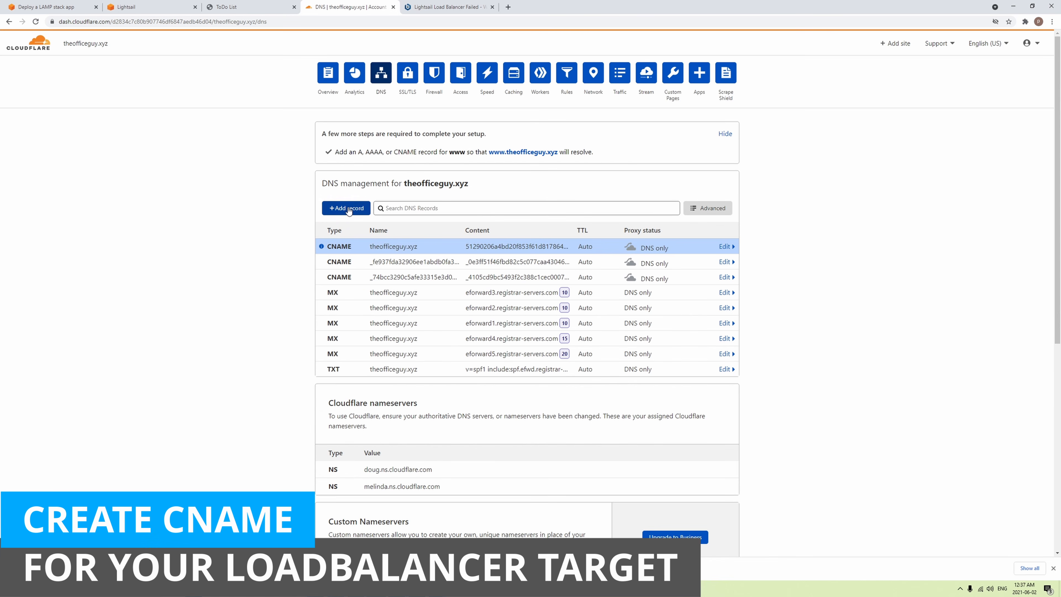
click(356, 260)
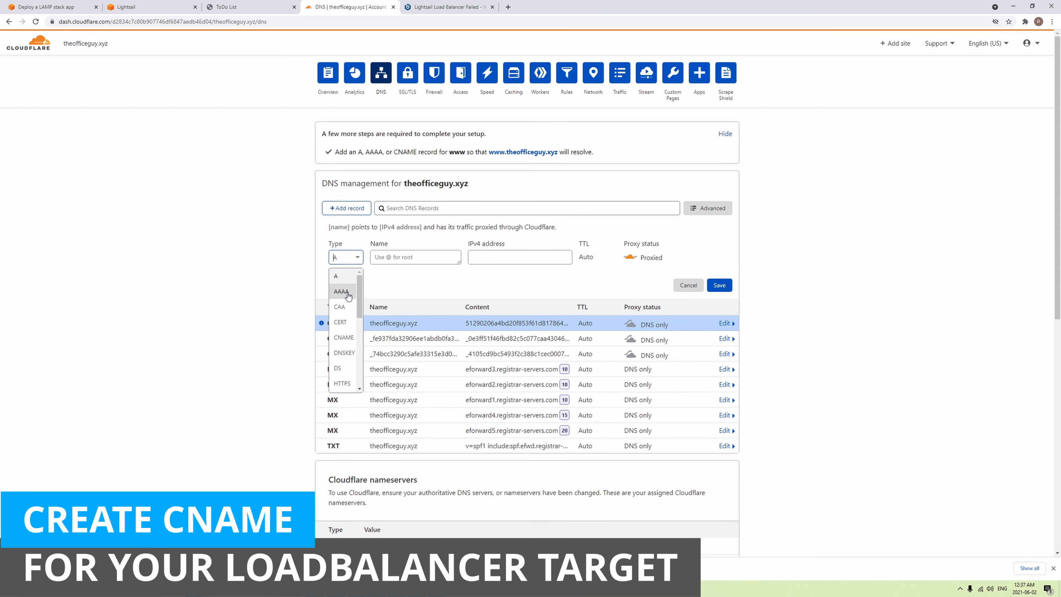
click(340, 338)
click(413, 260)
text(www)
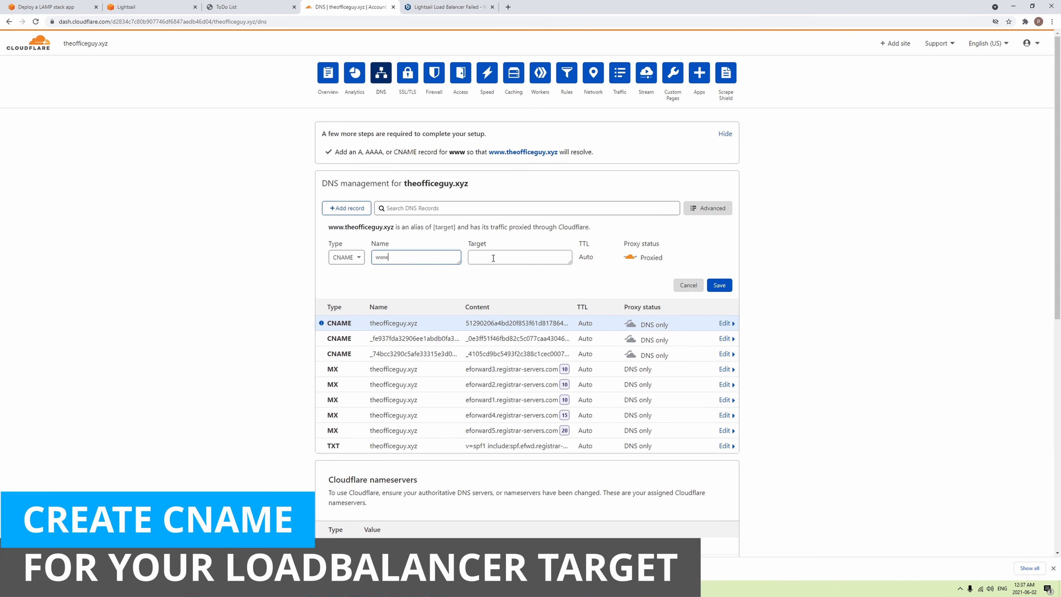
click(504, 259)
key(ctrl+v)
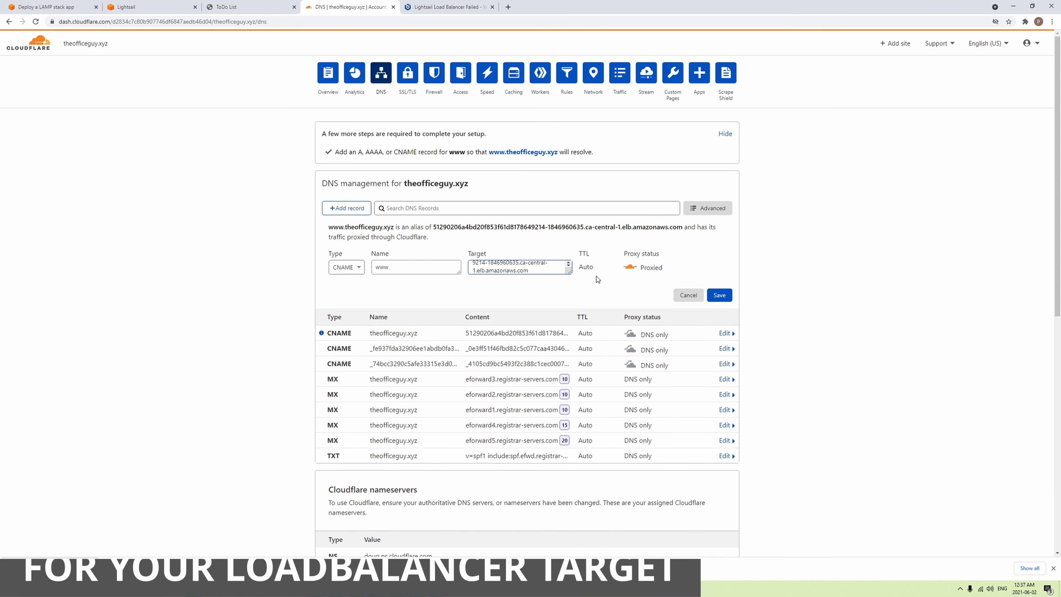
click(630, 268)
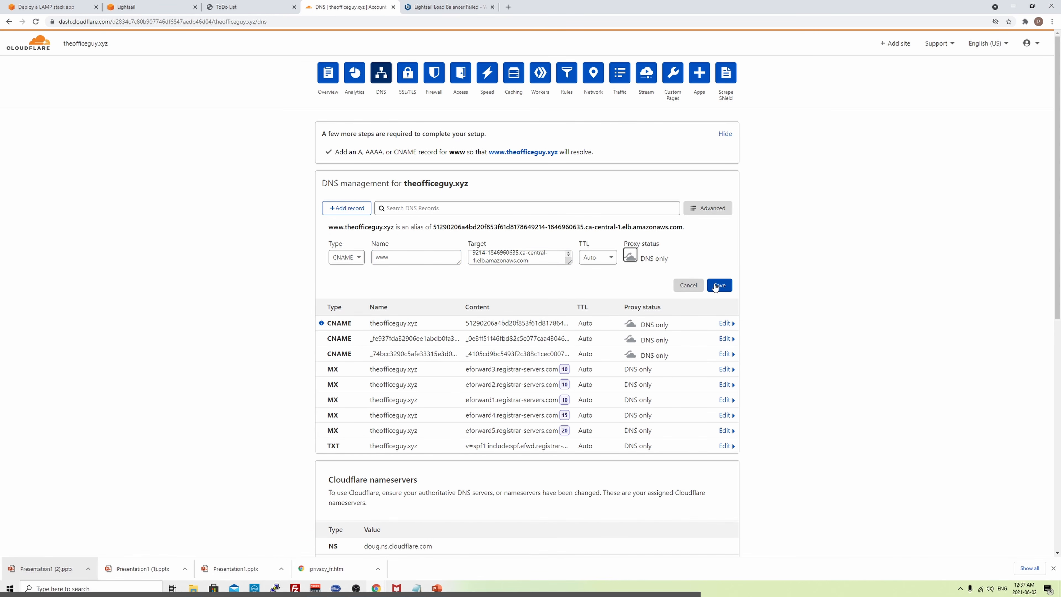
click(719, 295)
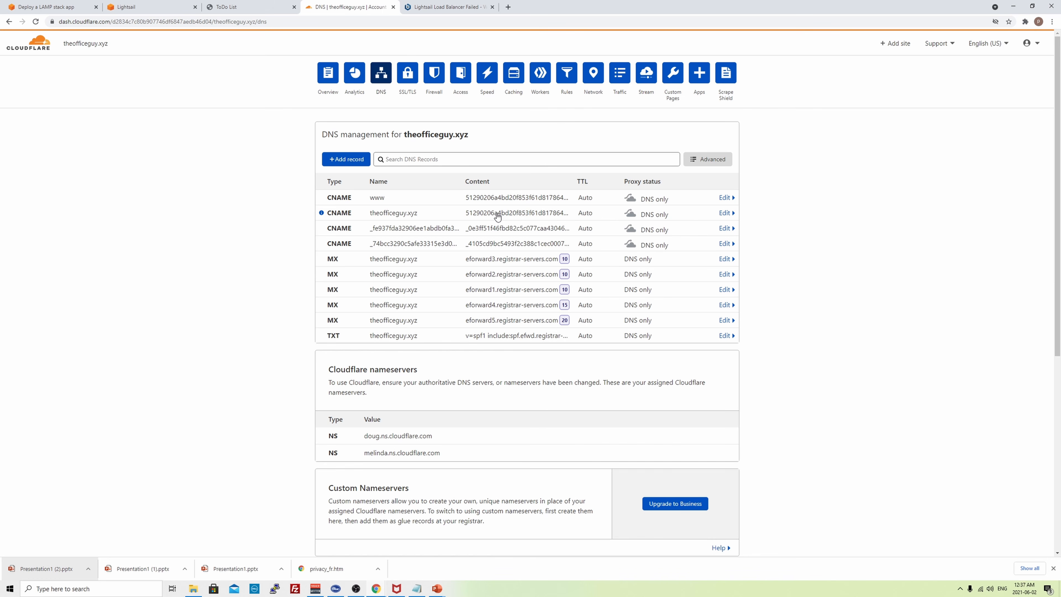
- Load theofficeguy.xyz in a new tab and check its connection security details
click(508, 7)
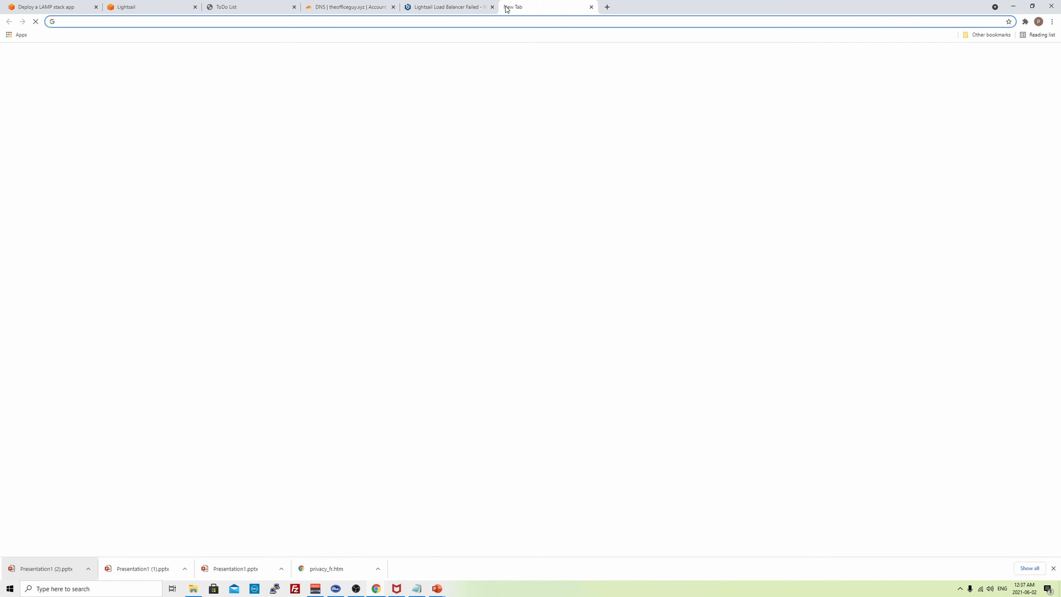
text(the)
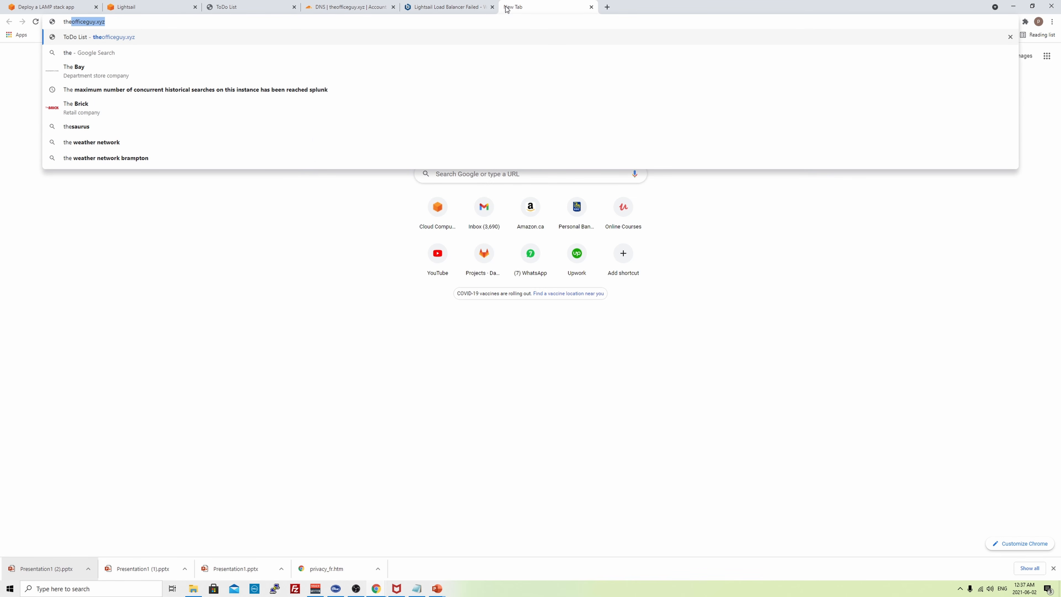
key(Return)
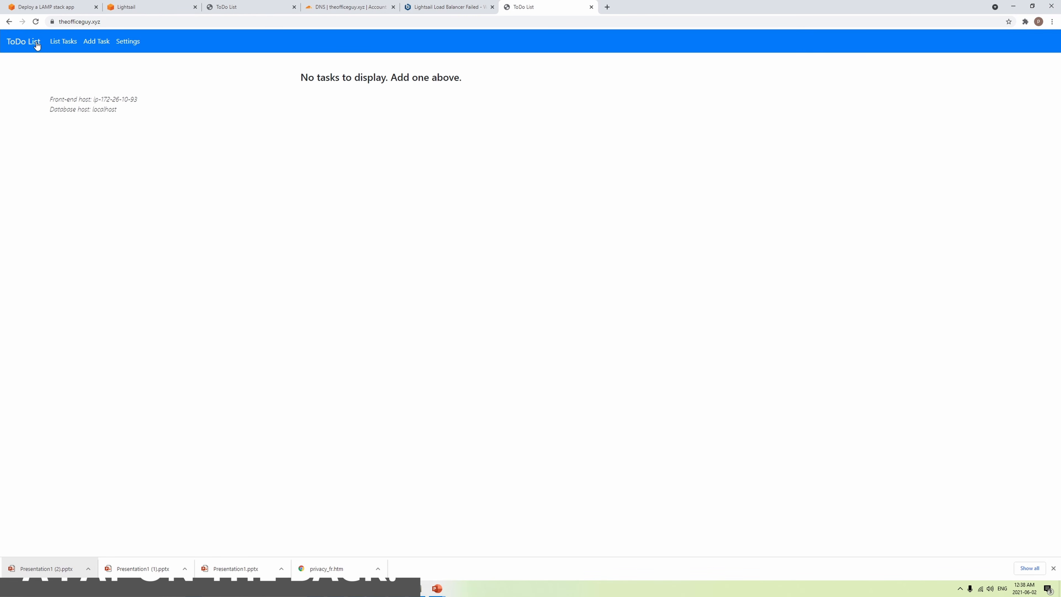
click(53, 26)
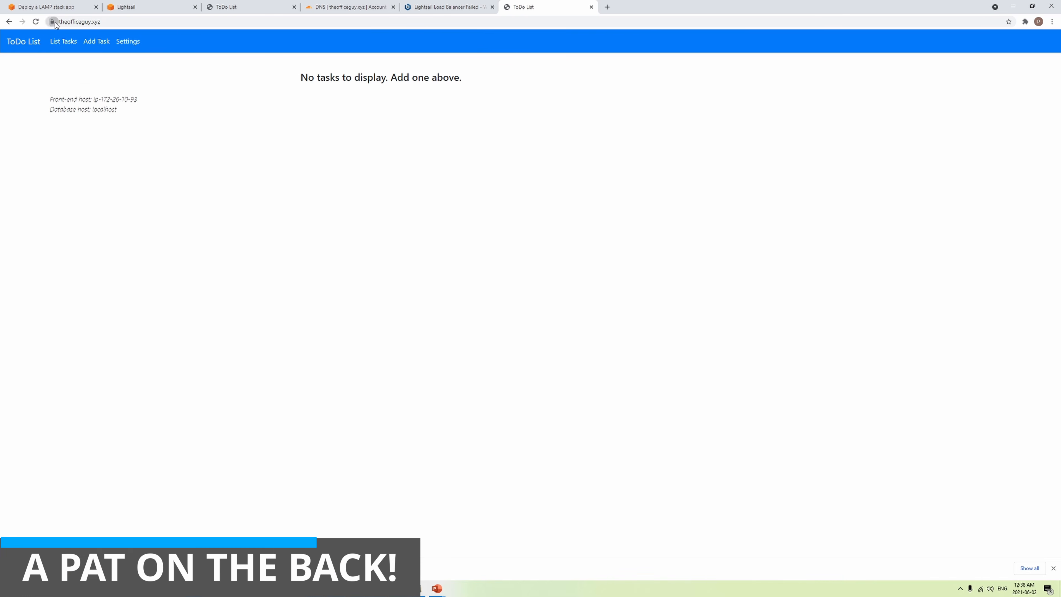
click(237, 105)
click(36, 21)
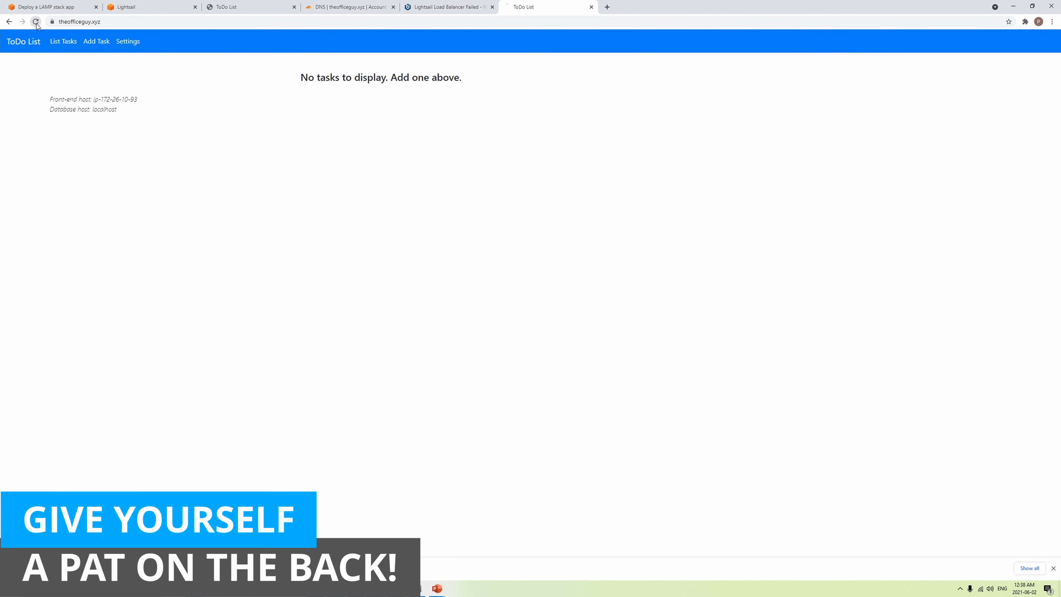
click(35, 21)
drag(148, 100, 89, 98)
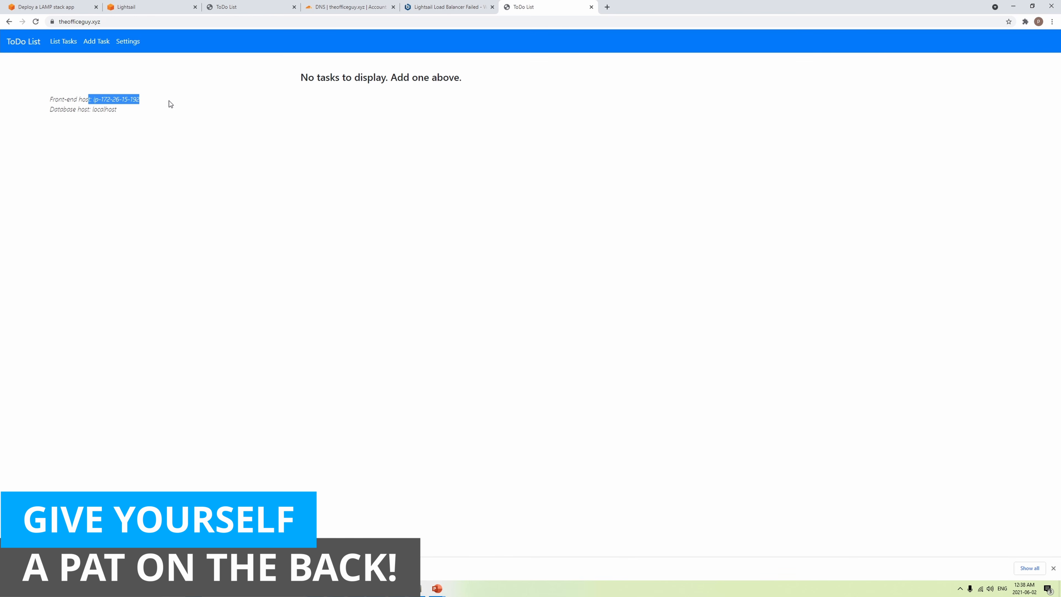
click(36, 23)
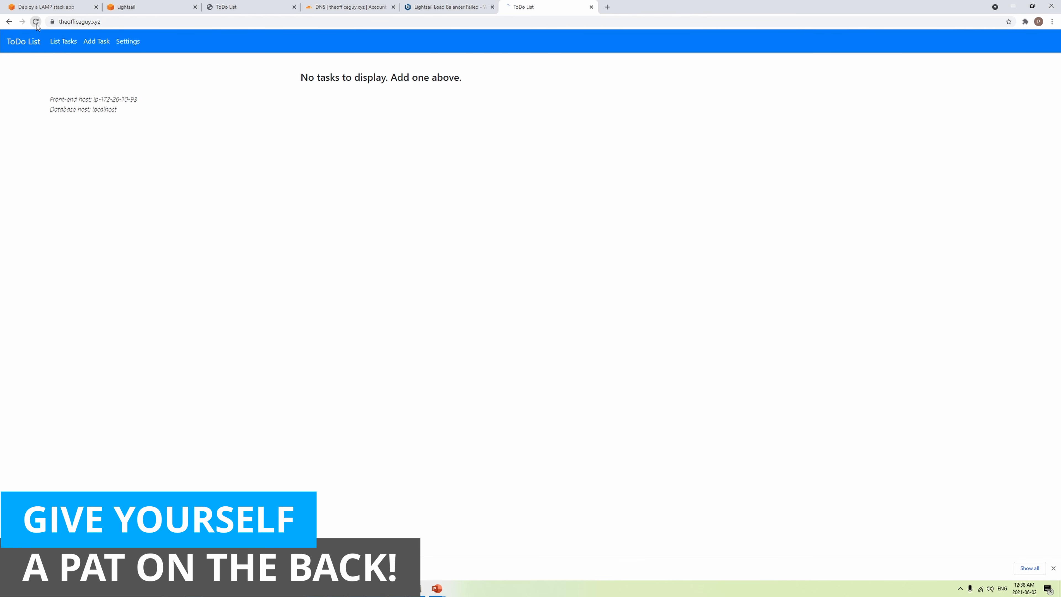
click(37, 25)
- Return to the SSH terminal and change into the ../conf/bitnami directory
click(239, 6)
click(158, 7)
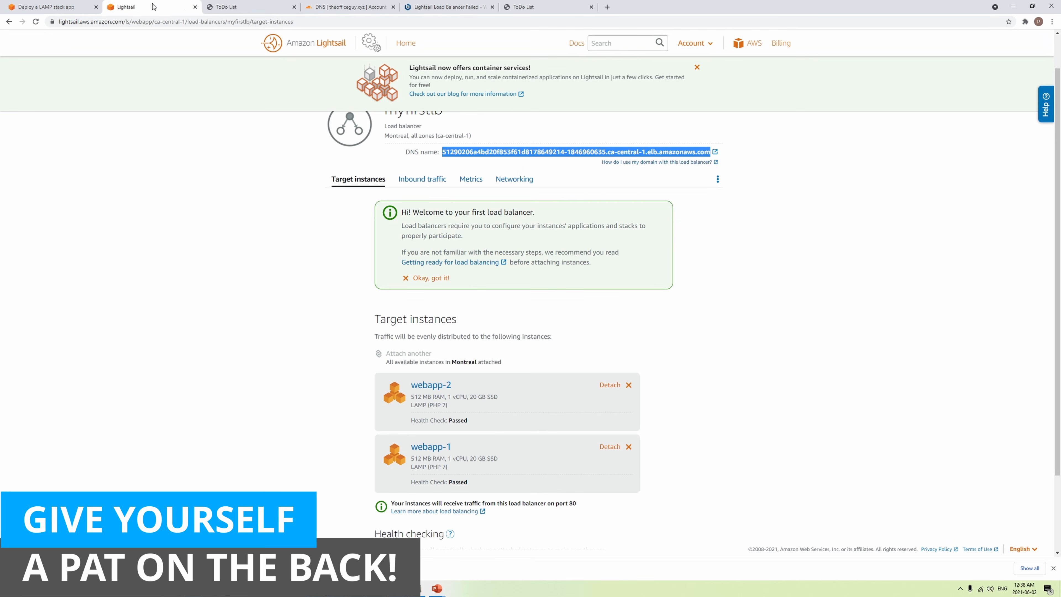
key(alt+Tab)
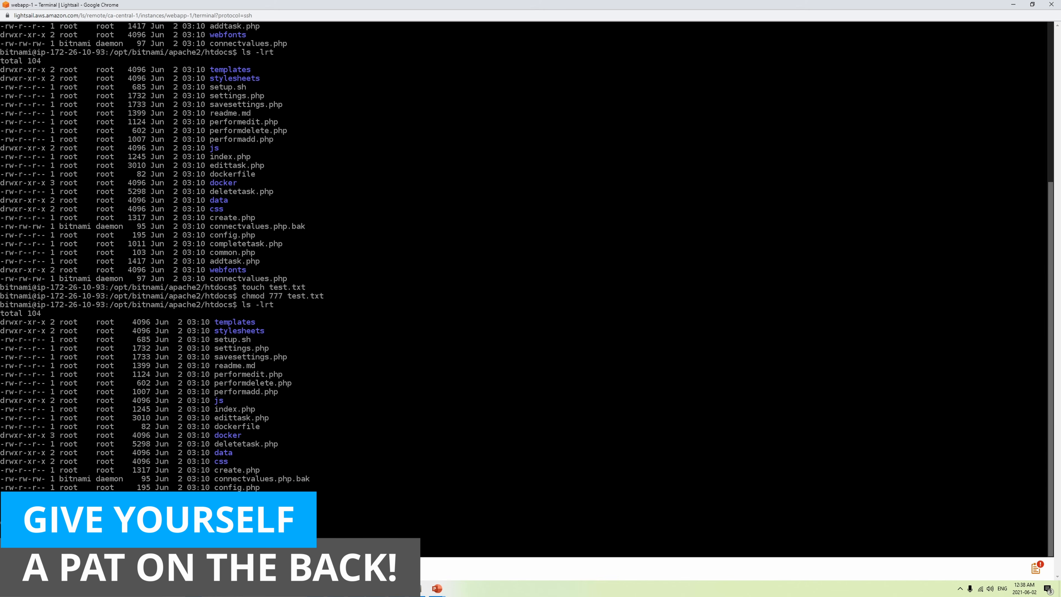
key(Return)
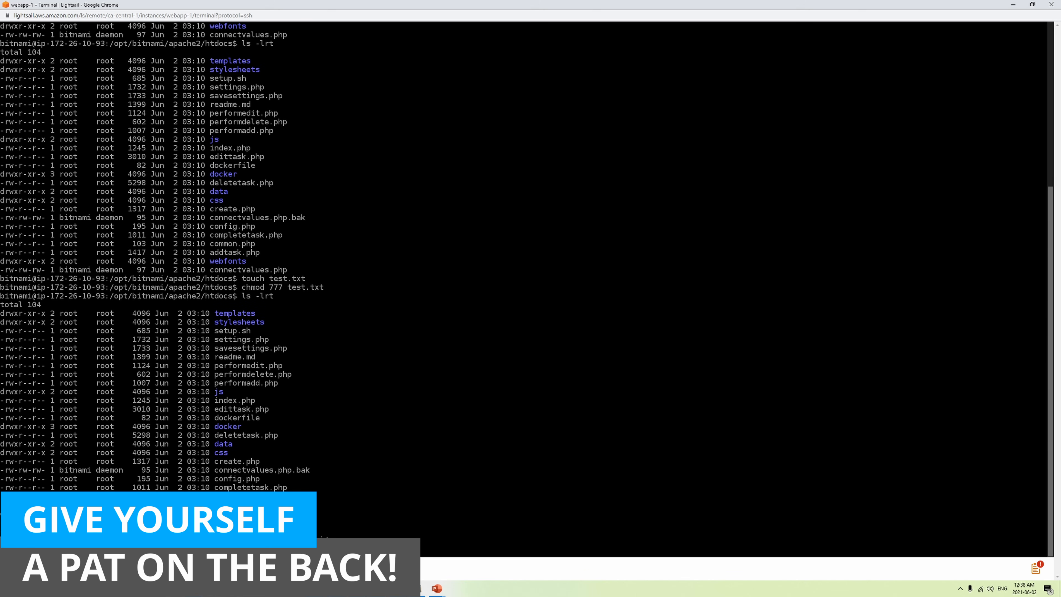
- List the files with ls -lrt and print the path /opt/bitnami/apache2/conf/bitnami
text(ls -lrt)
key(Return)
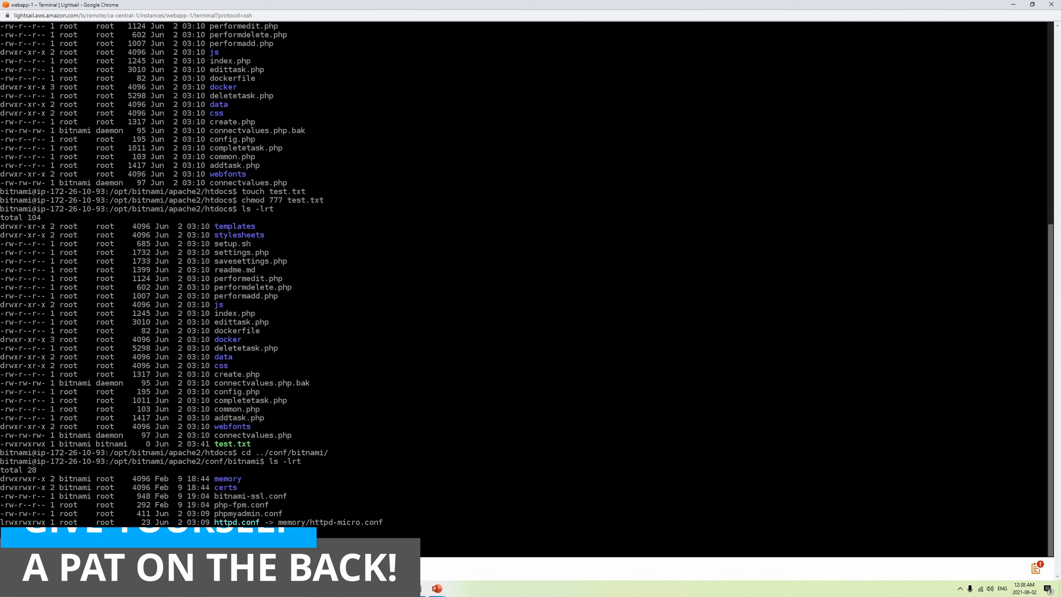
text(pwd)
key(Return)
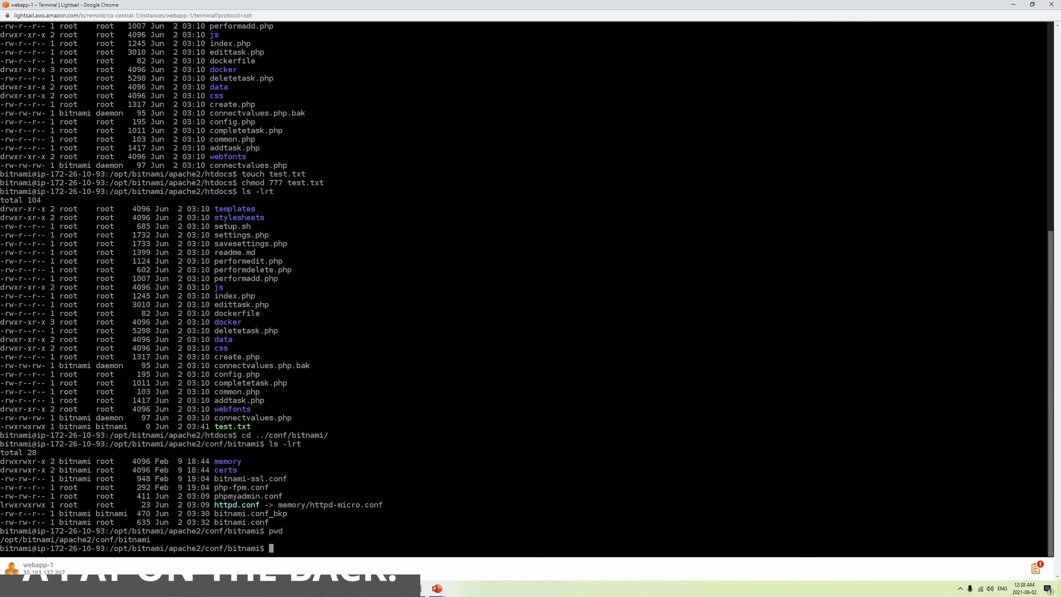
drag(1, 539, 159, 537)
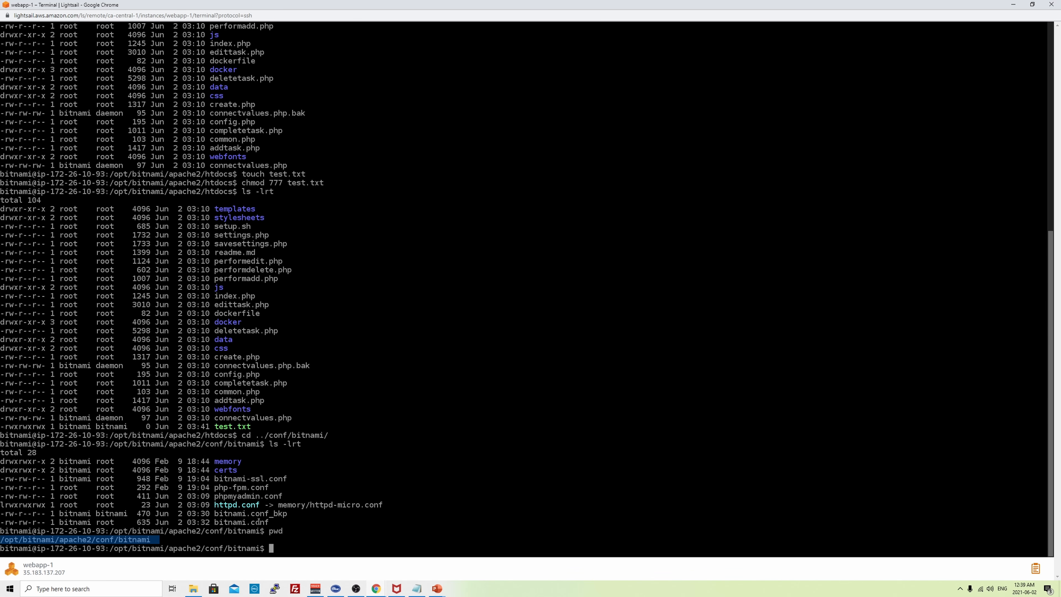
- Check myfirstlb's Health checking section, then go back to the theofficeguy.xyz ToDo List
key(alt+Tab)
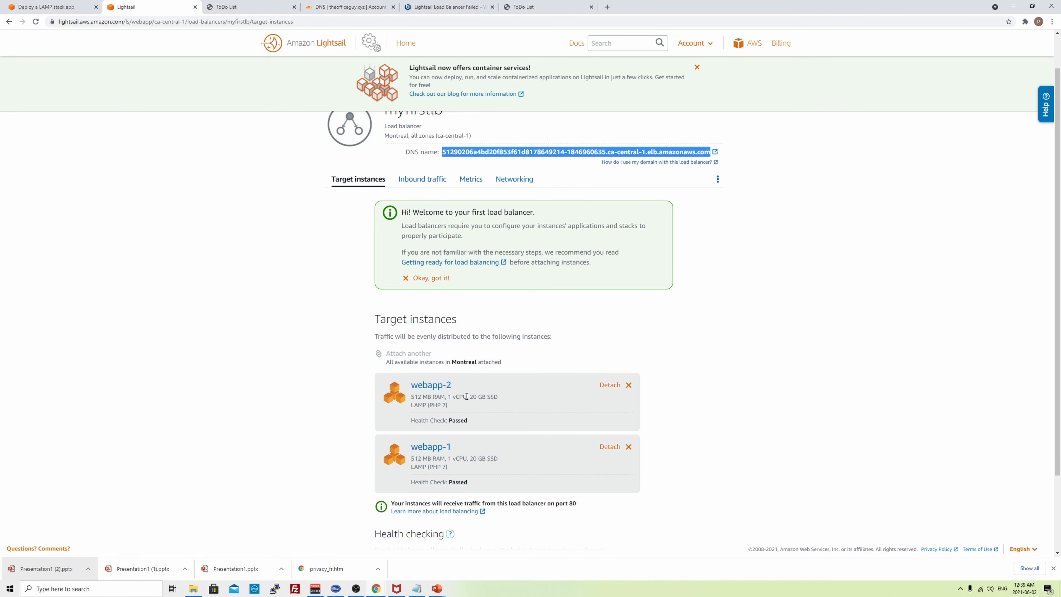
scroll(459, 408, down, 1)
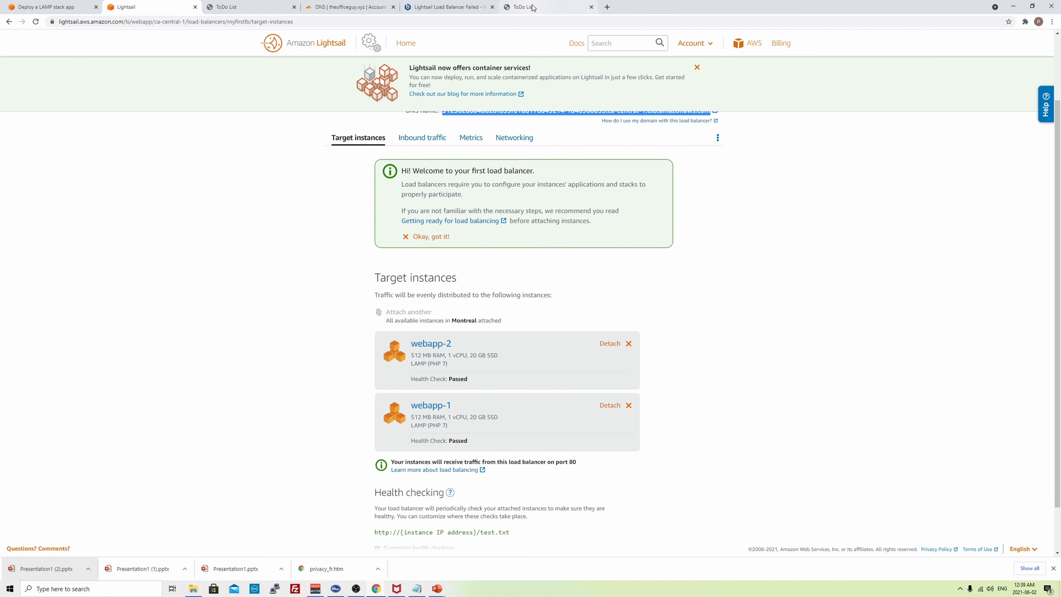
click(543, 7)
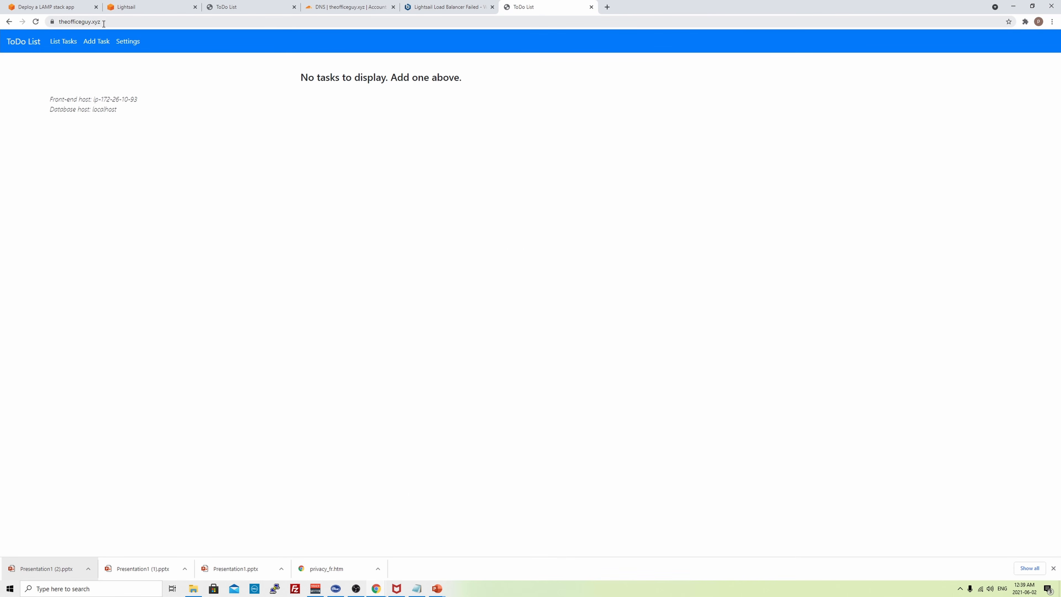